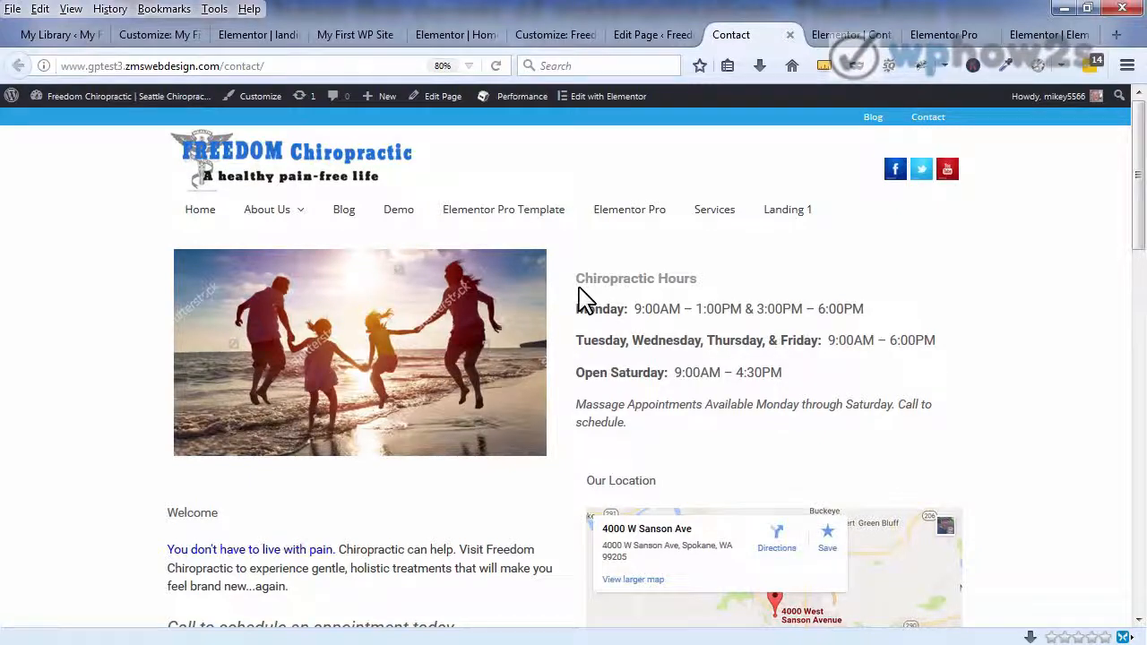
Review the finished Contact page and the saved contact location templates in its Elementor library
{"action": "scroll", "coordinate": [1111, 359], "scroll_direction": "down", "scroll_amount": 8}
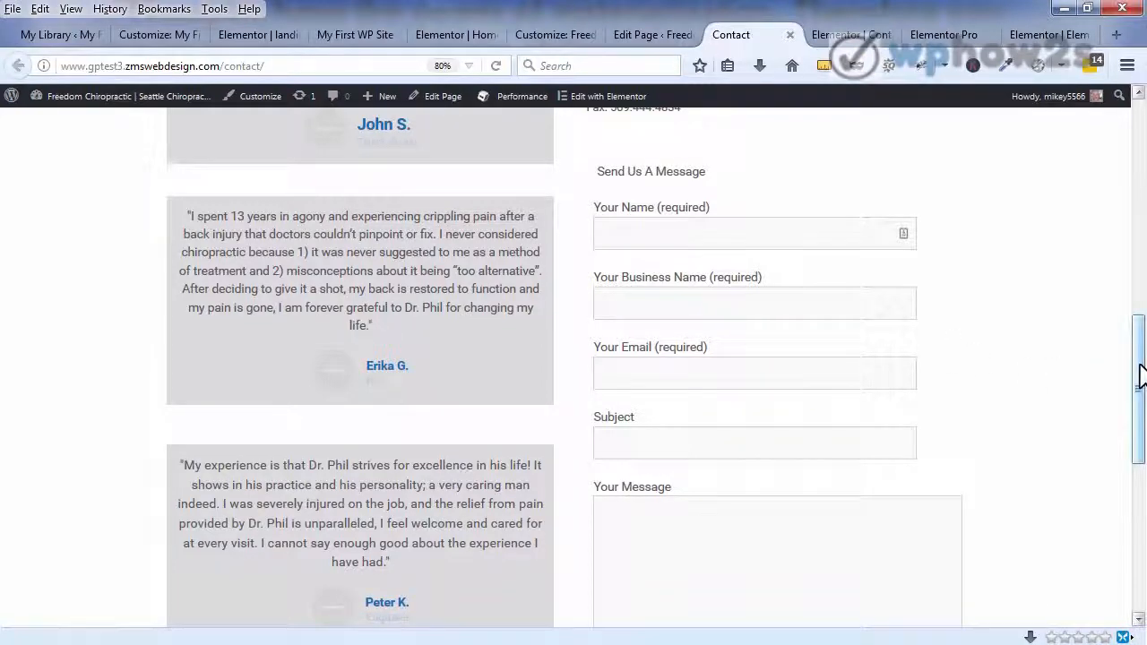
{"action": "left_click_drag", "start_coordinate": [1140, 377], "coordinate": [1136, 153]}
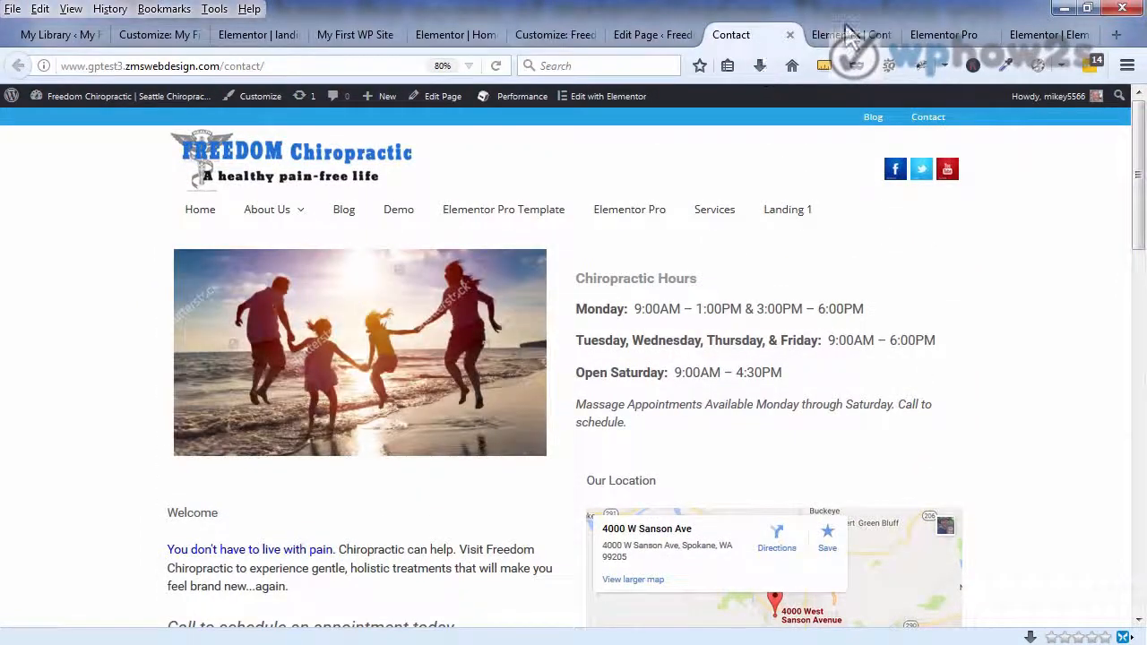
{"action": "left_click", "coordinate": [845, 34]}
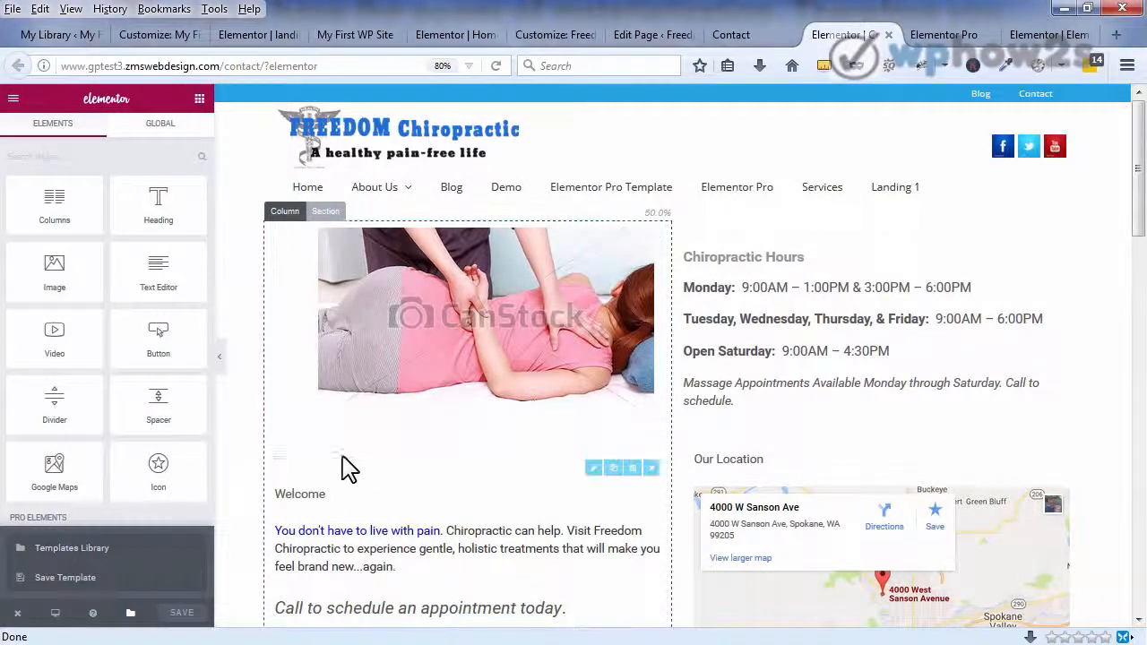
{"action": "left_click", "coordinate": [80, 550]}
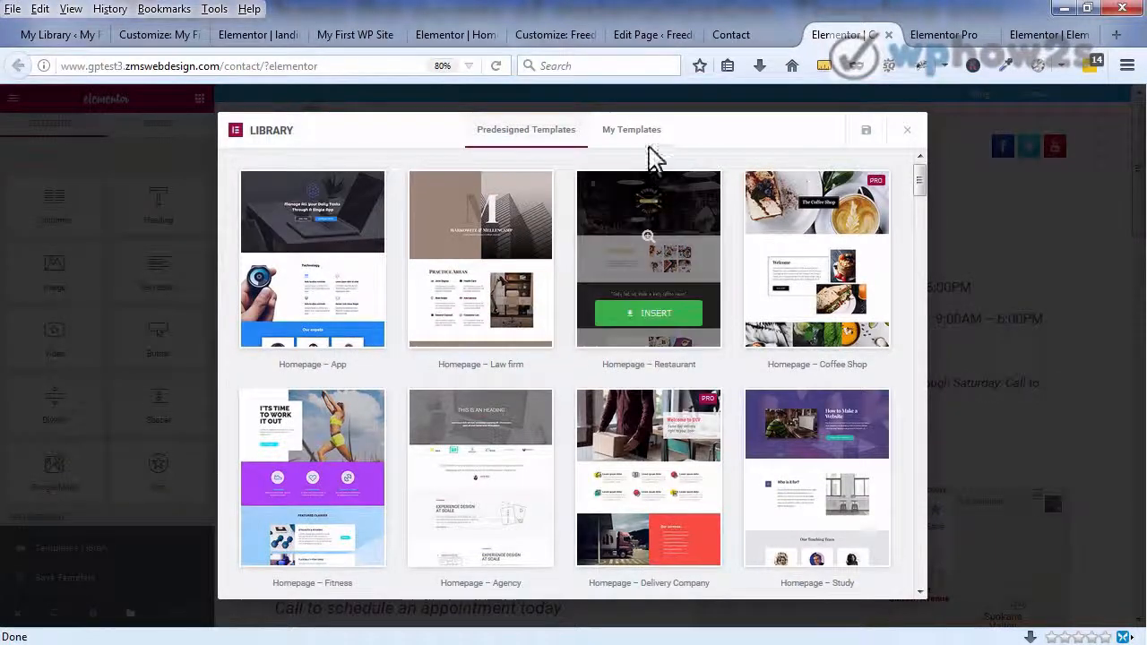
{"action": "left_click", "coordinate": [652, 145]}
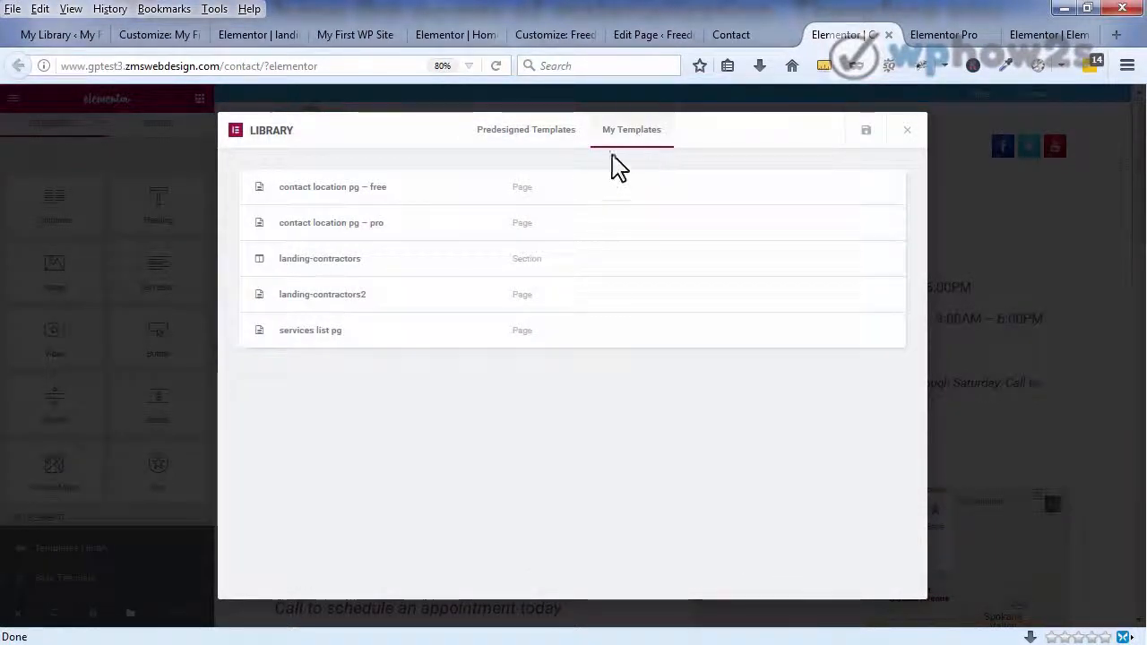
{"action": "mouse_move", "coordinate": [359, 187]}
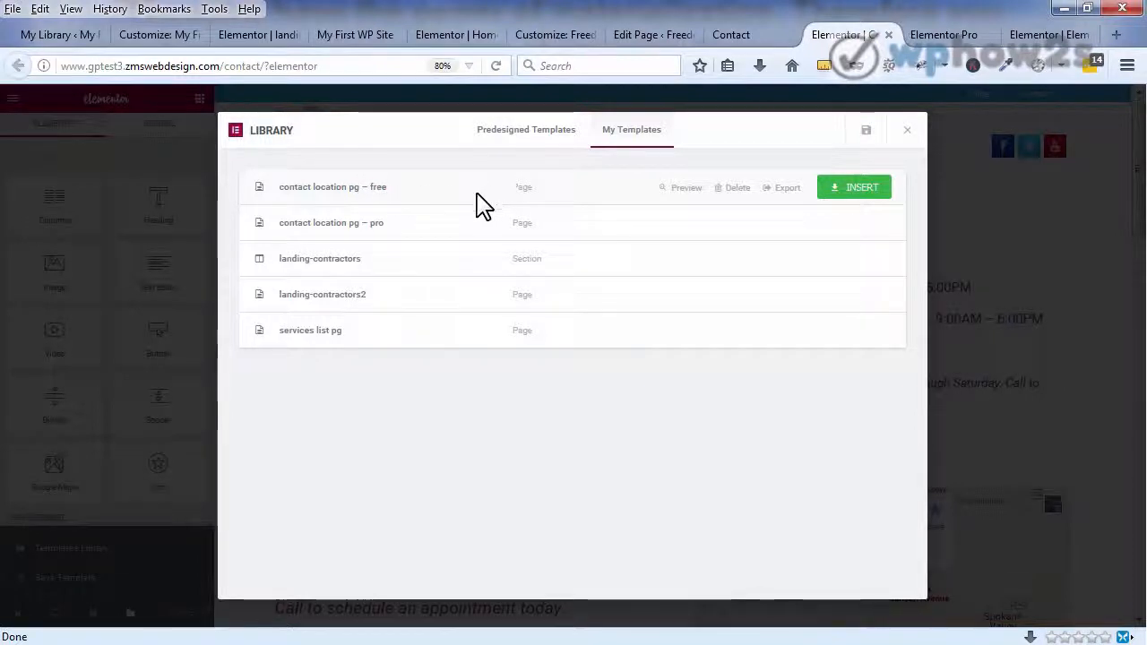
{"action": "mouse_move", "coordinate": [372, 226]}
{"action": "mouse_move", "coordinate": [606, 184]}
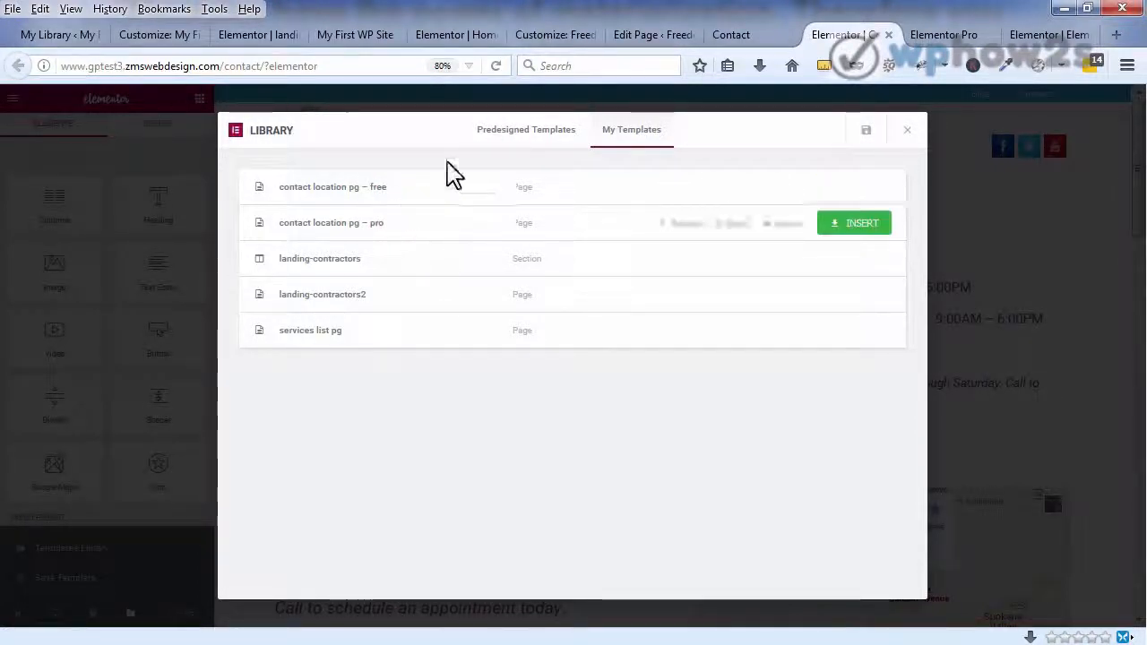
{"action": "left_click", "coordinate": [739, 36]}
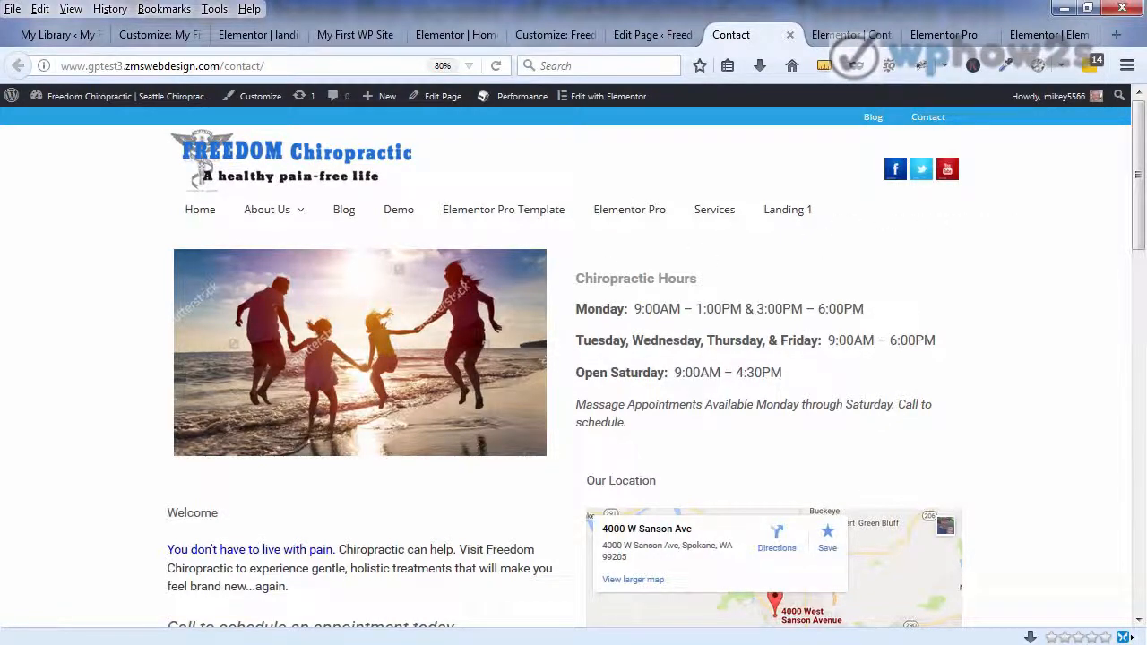
{"action": "mouse_move", "coordinate": [1143, 163]}
{"action": "left_mouse_down"}
{"action": "mouse_move", "coordinate": [1121, 381]}
{"action": "mouse_move", "coordinate": [1143, 162]}
{"action": "left_mouse_up"}
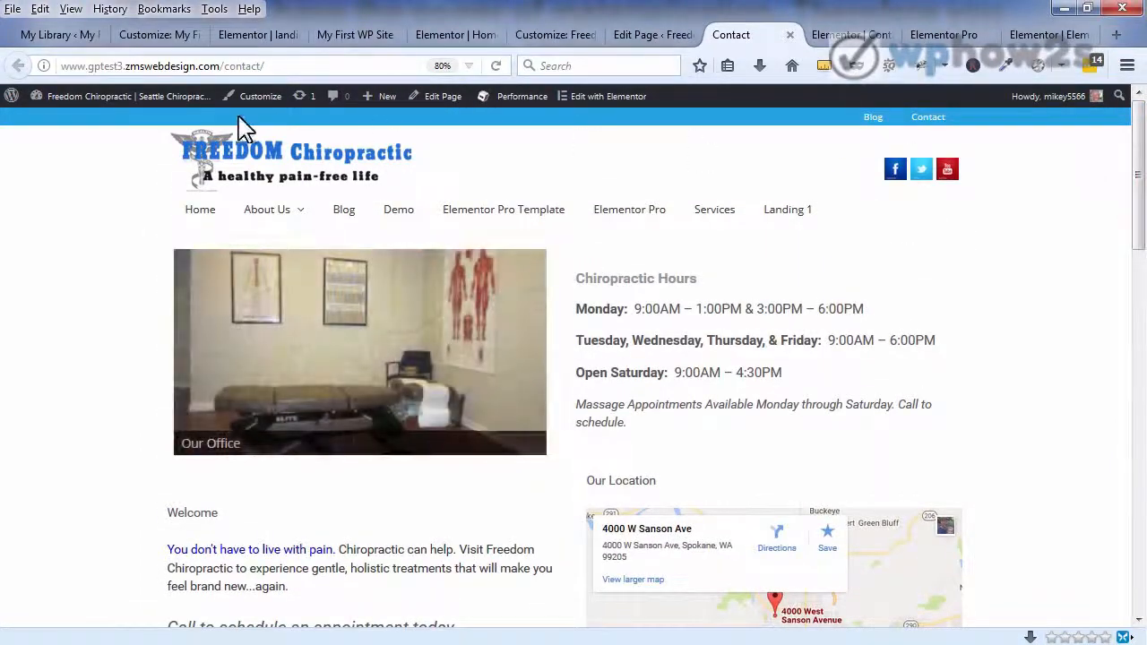
On My First WP Site, import the template file "contact location pg – free elementor-739-2017-05-23.json" into the Elementor library
{"action": "left_click", "coordinate": [58, 35]}
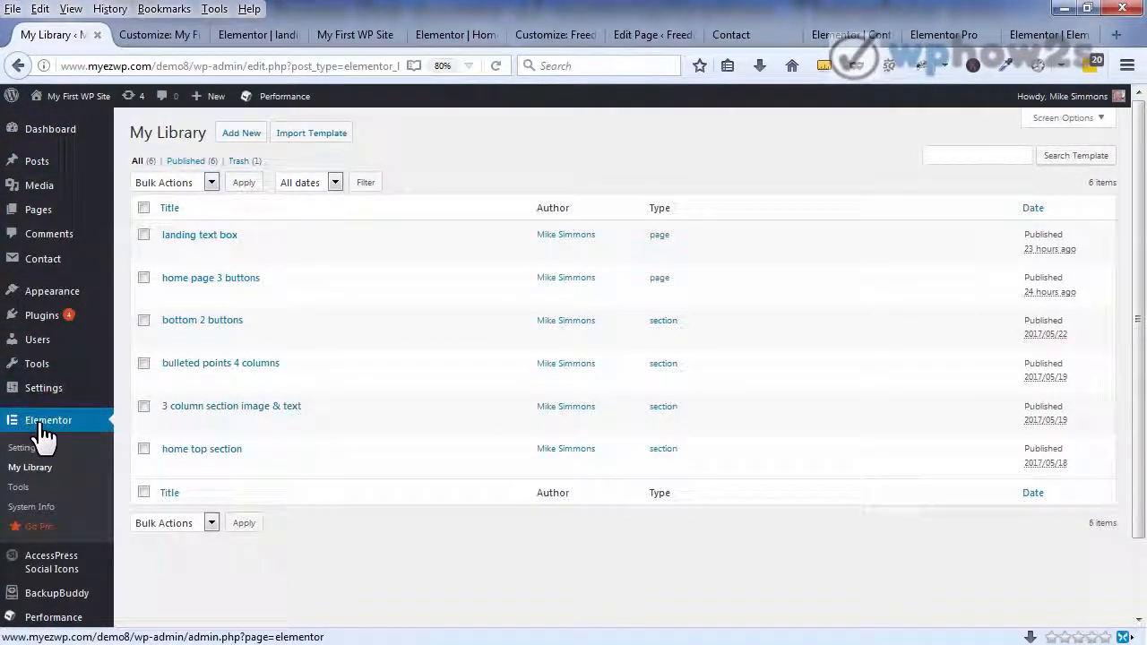
{"action": "left_click", "coordinate": [321, 144]}
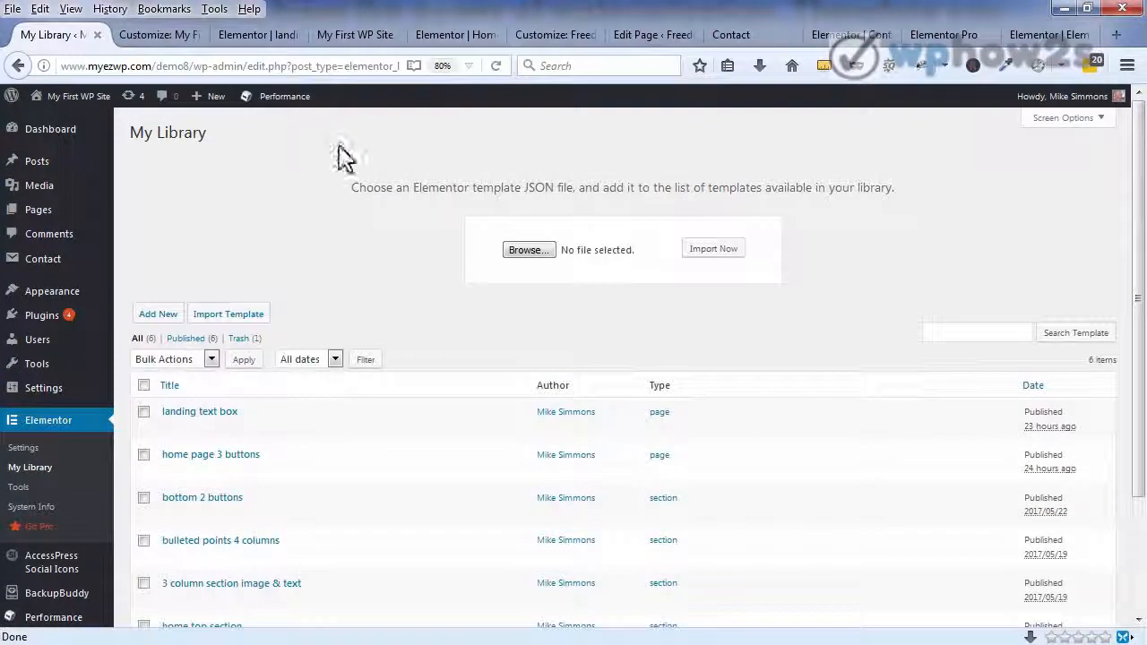
{"action": "left_click", "coordinate": [536, 252]}
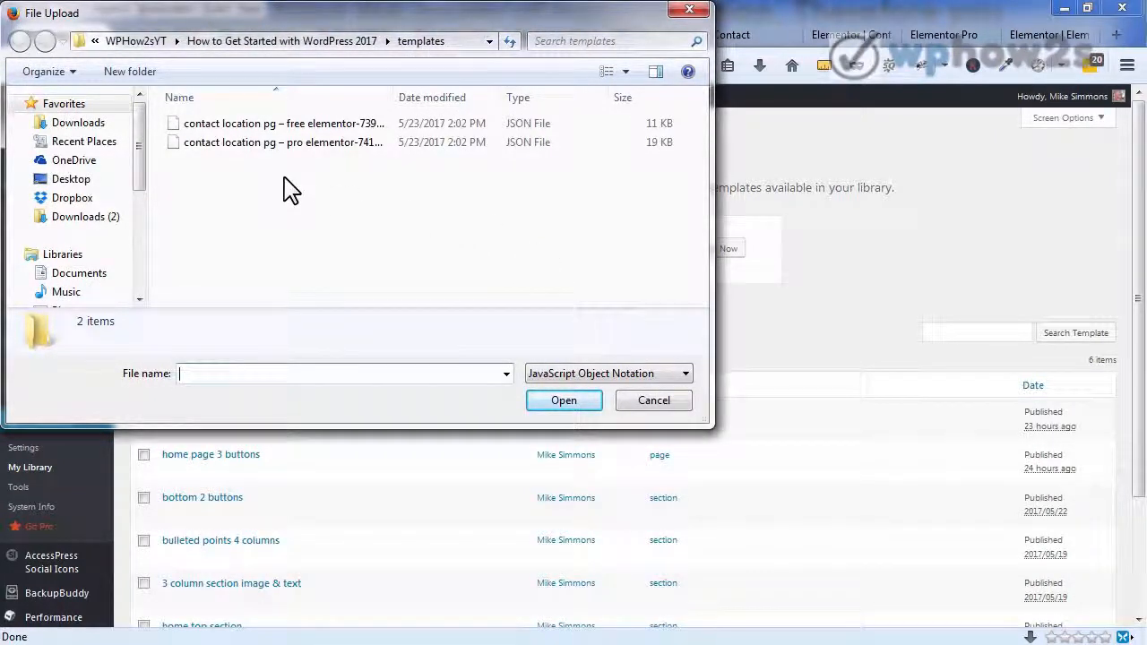
{"action": "double_click", "coordinate": [307, 125]}
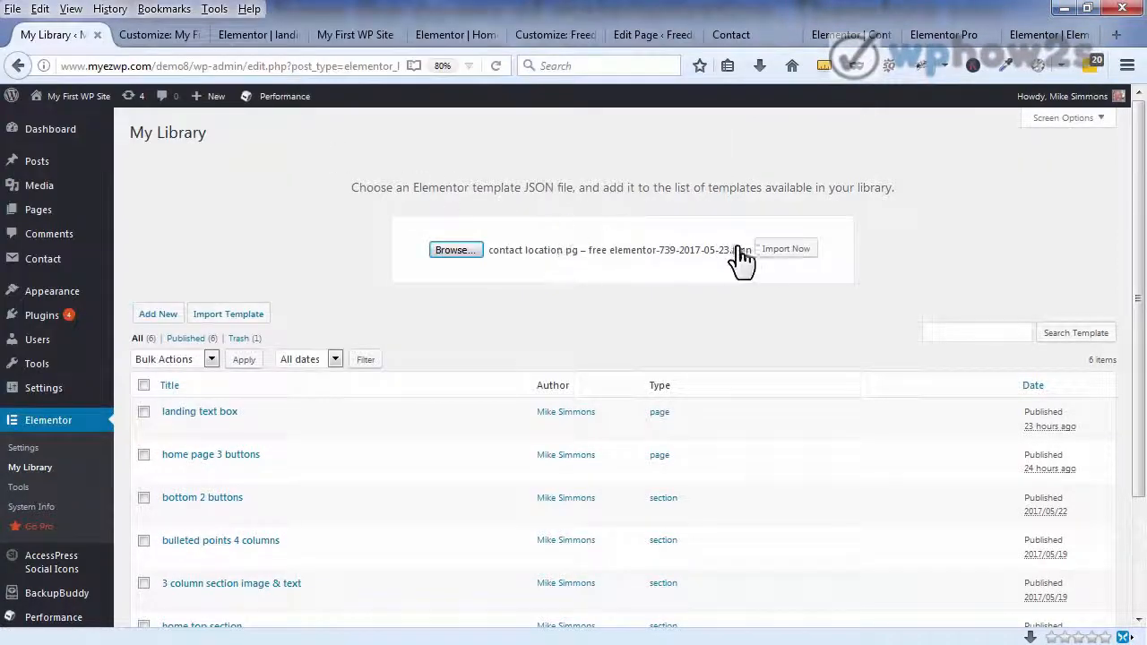
{"action": "left_click", "coordinate": [780, 250]}
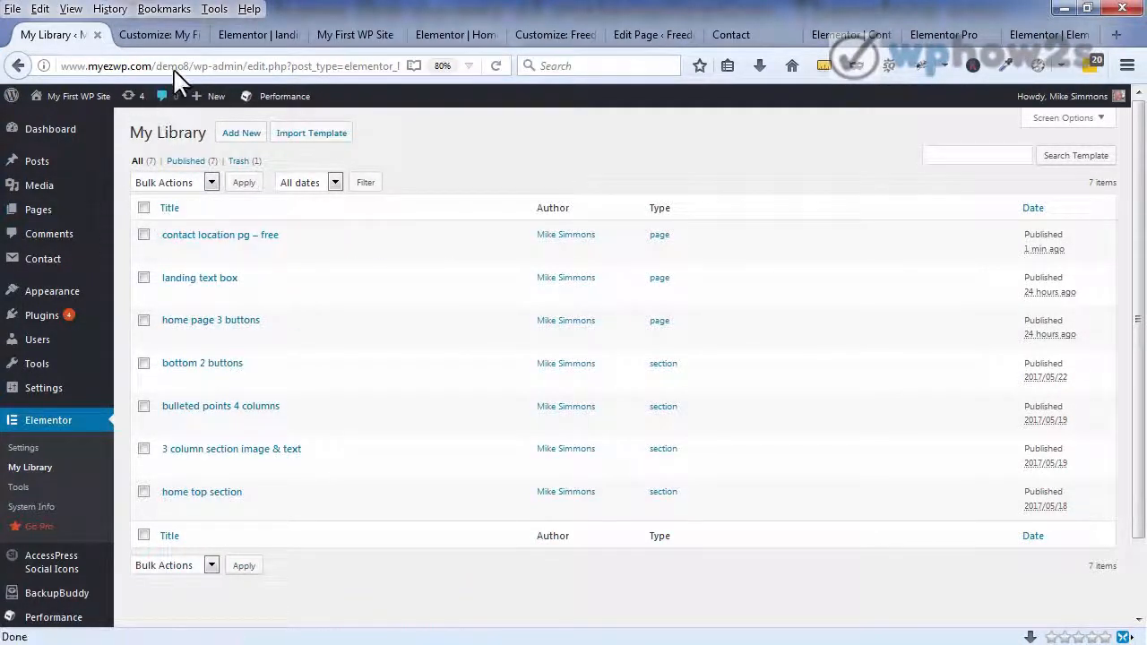
Add a new page titled "contact location free"
{"action": "mouse_move", "coordinate": [38, 215]}
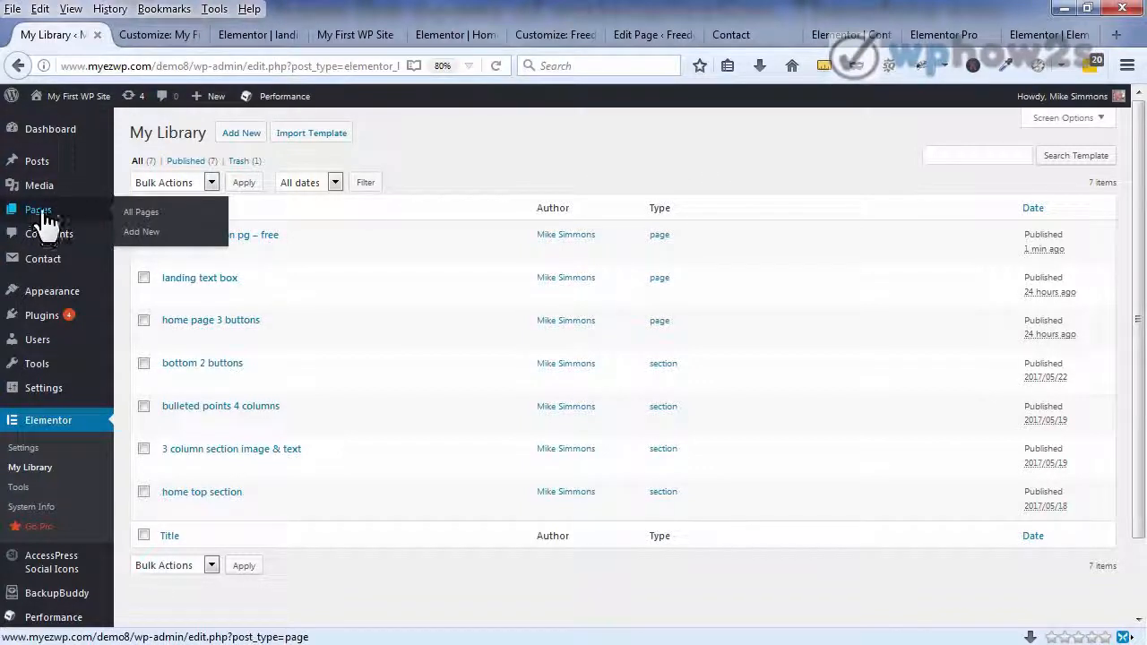
{"action": "left_click", "coordinate": [146, 235]}
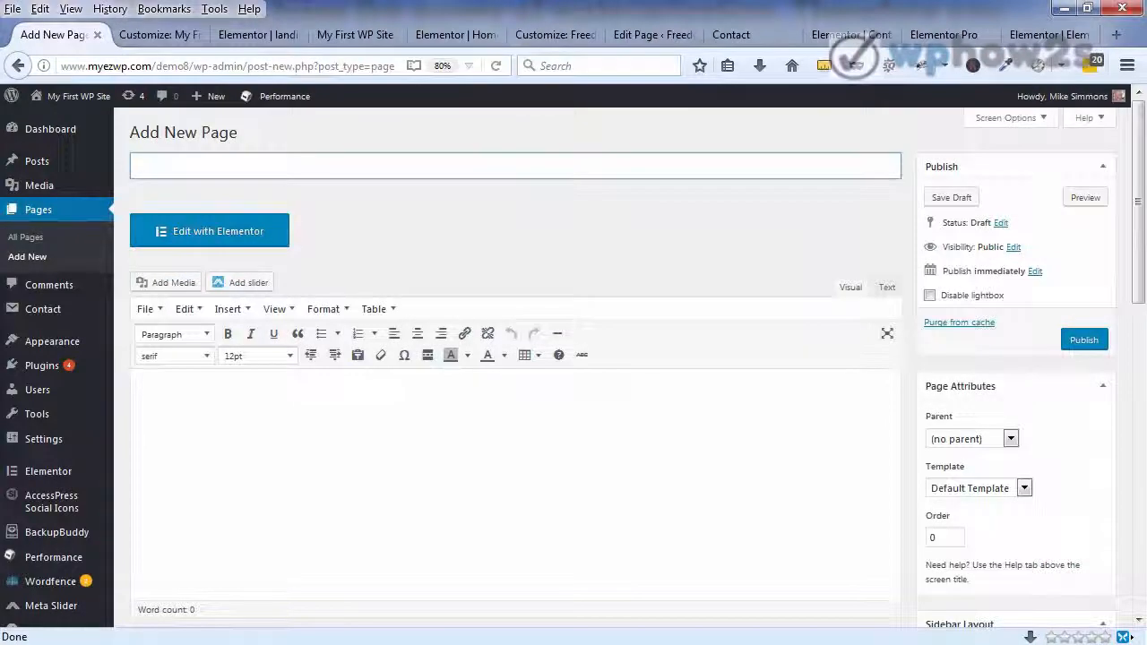
{"action": "type", "text": "cobtact location free"}
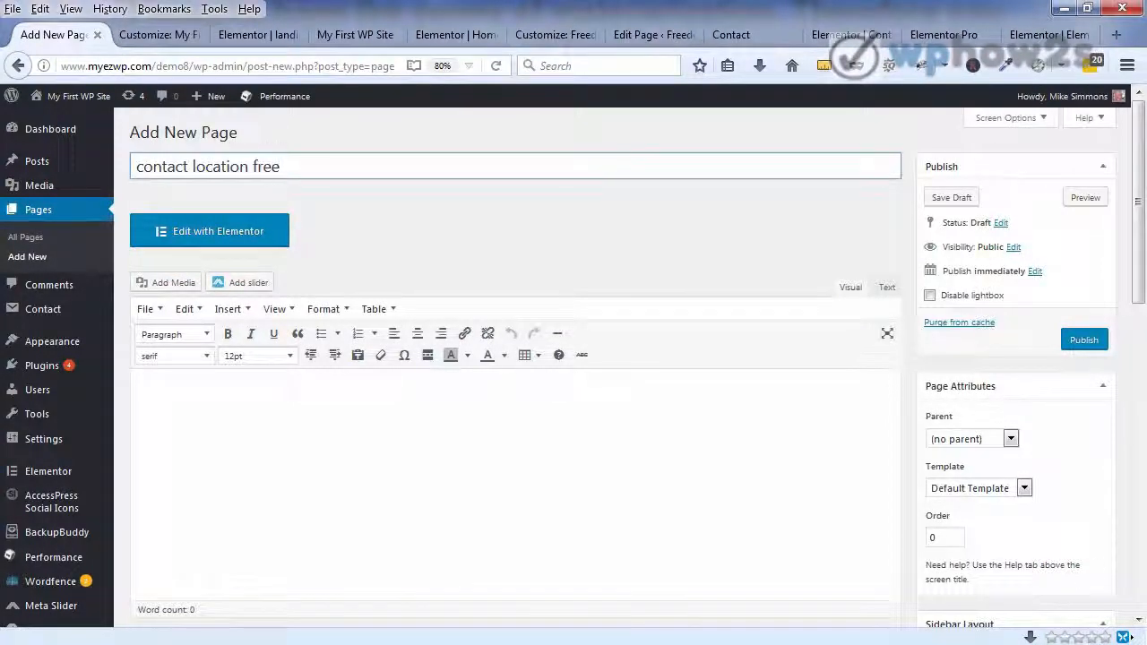
Set the page to Content (no sidebars), 0 footer widgets and a Full Width page builder container, disable its content title, and publish it
{"action": "left_click_drag", "start_coordinate": [1141, 218], "coordinate": [1136, 376]}
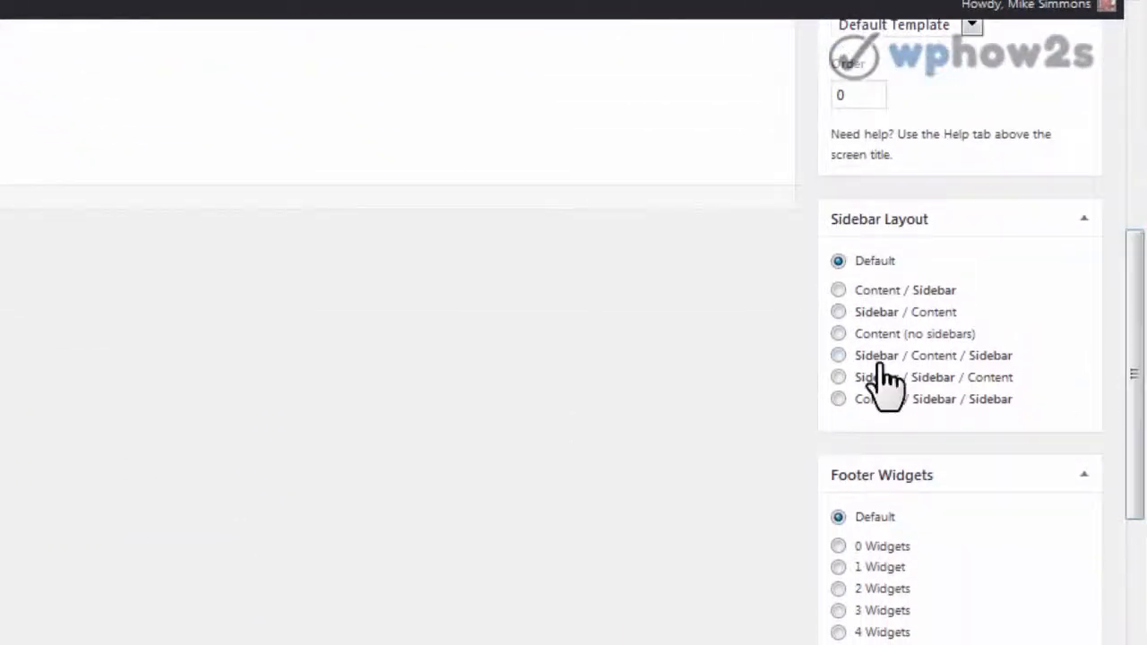
{"action": "left_click", "coordinate": [841, 333]}
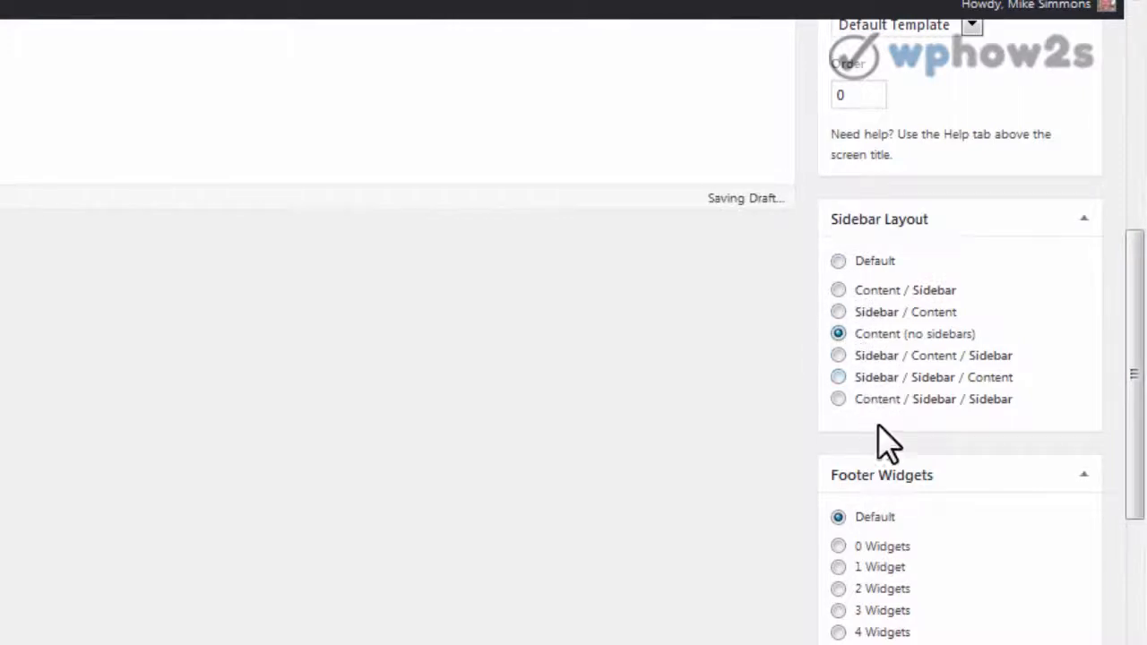
{"action": "left_click", "coordinate": [838, 548]}
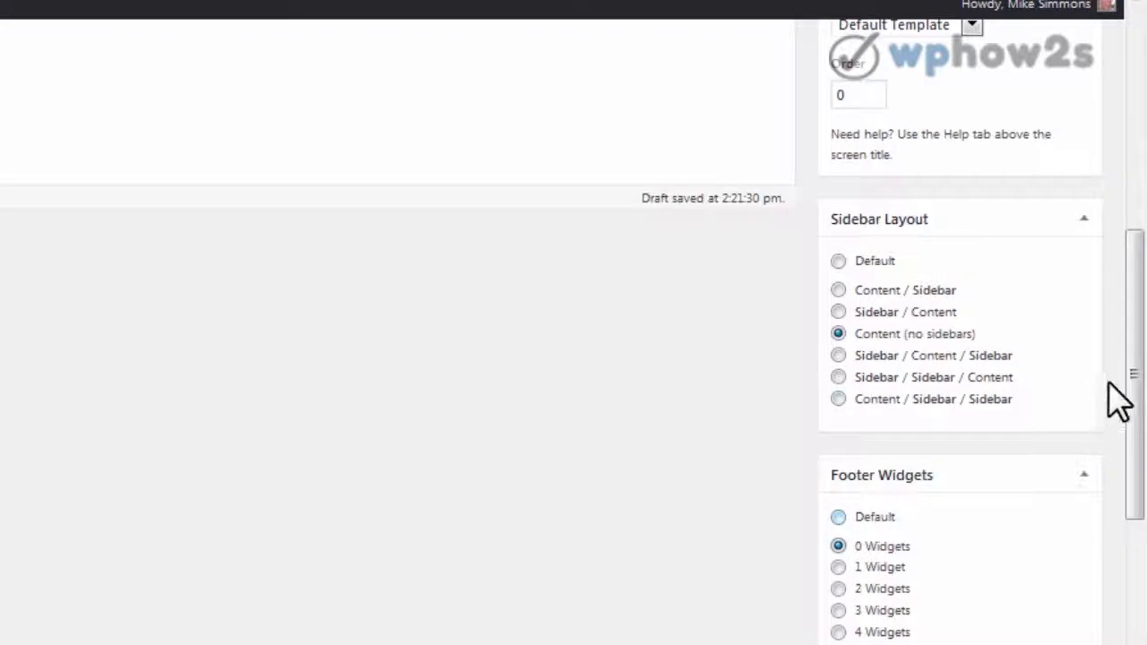
{"action": "left_click_drag", "start_coordinate": [1134, 366], "coordinate": [1134, 529]}
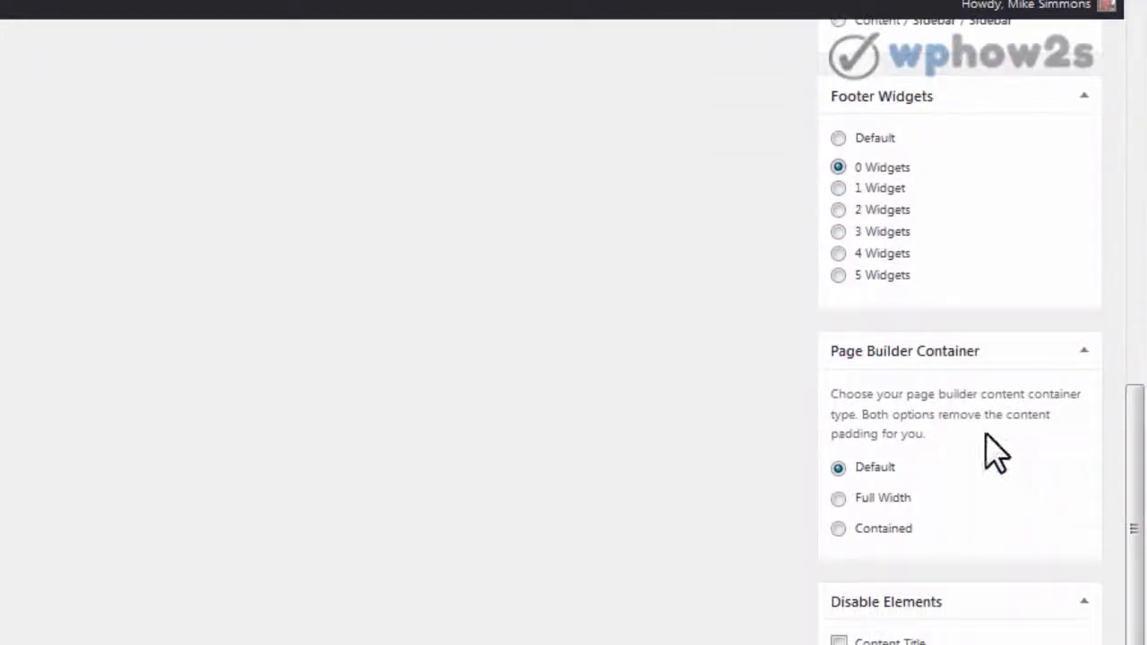
{"action": "left_click", "coordinate": [839, 500]}
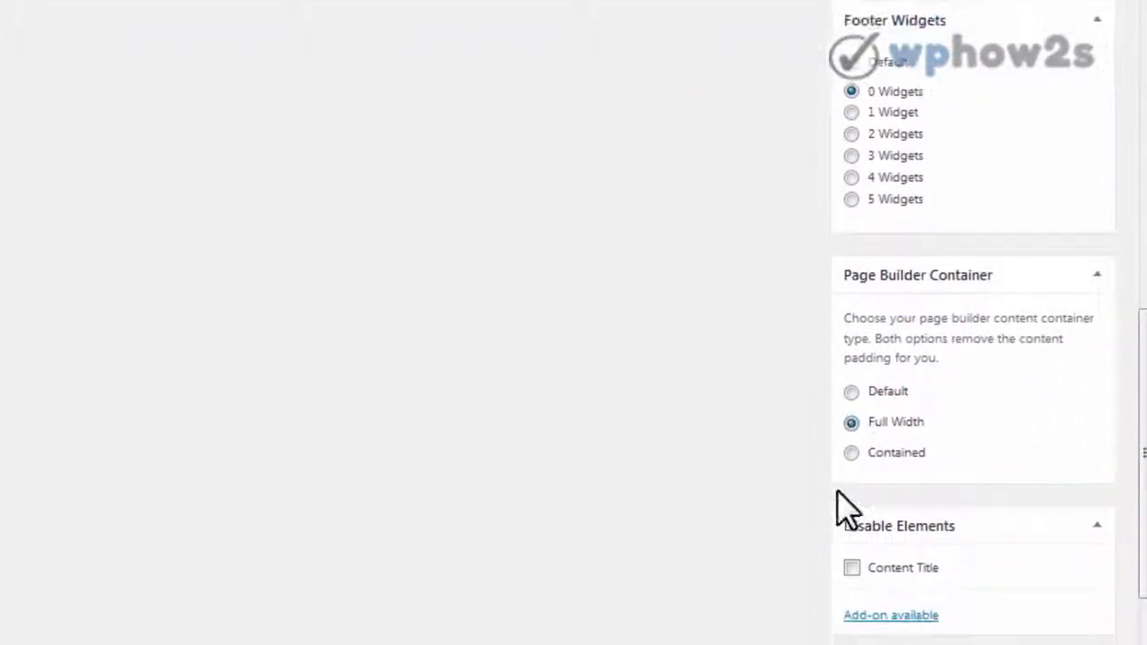
{"action": "left_click", "coordinate": [862, 502]}
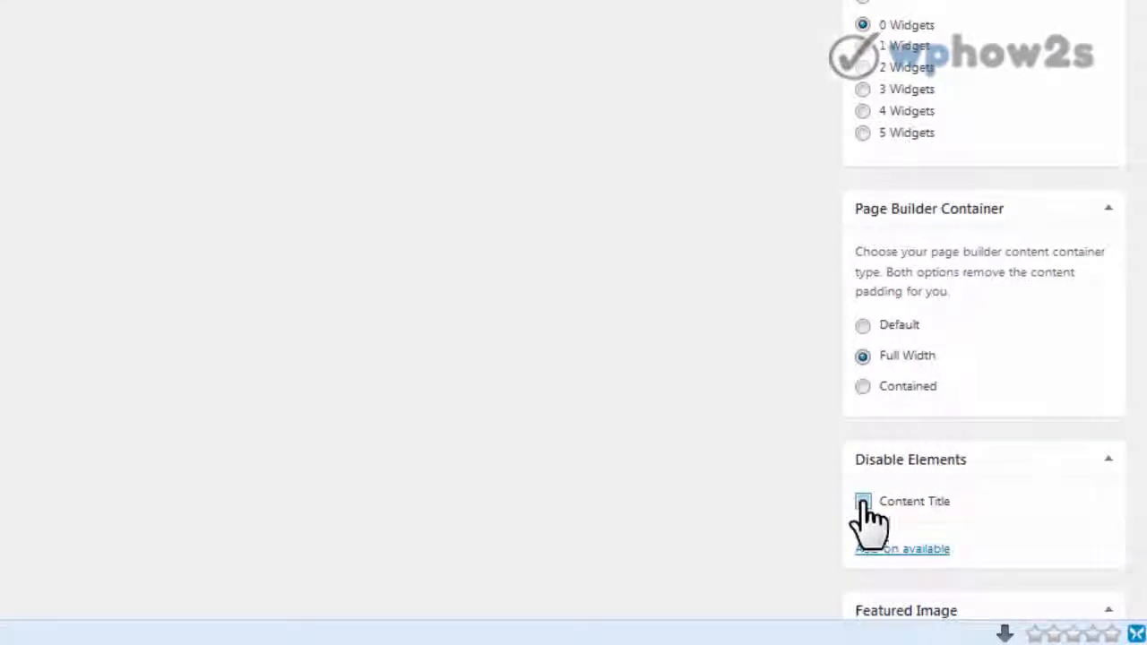
{"action": "left_click_drag", "start_coordinate": [1143, 403], "coordinate": [1136, 198]}
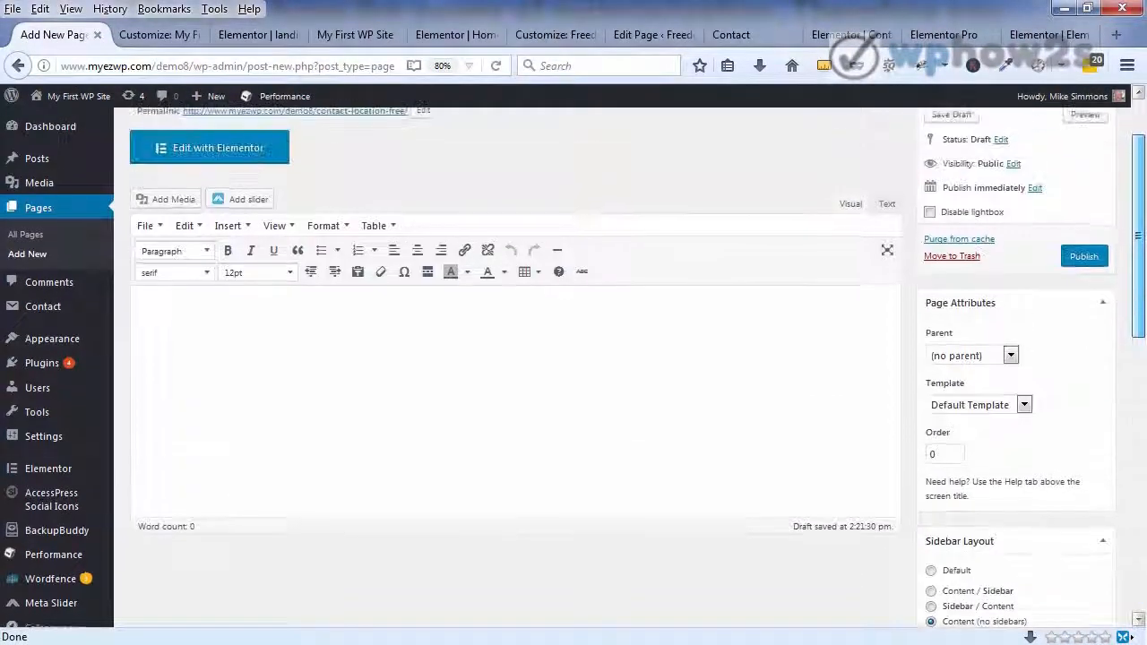
{"action": "left_click", "coordinate": [1082, 256]}
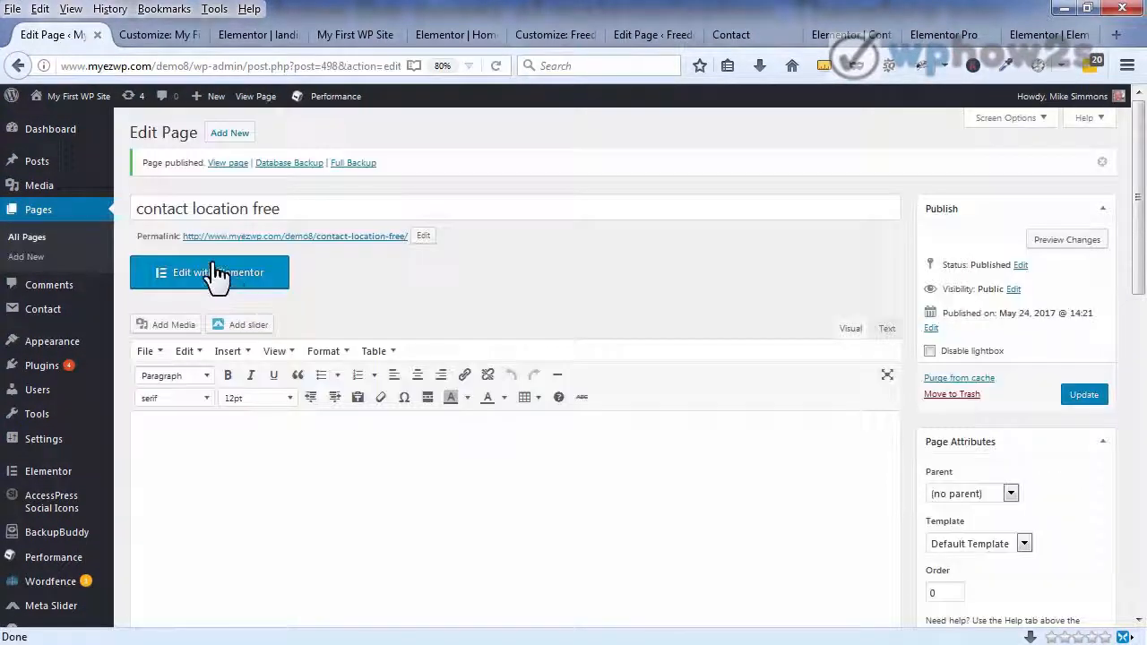
Edit the page with Elementor and insert the saved template "contact location pg – free"
{"action": "left_click", "coordinate": [221, 276]}
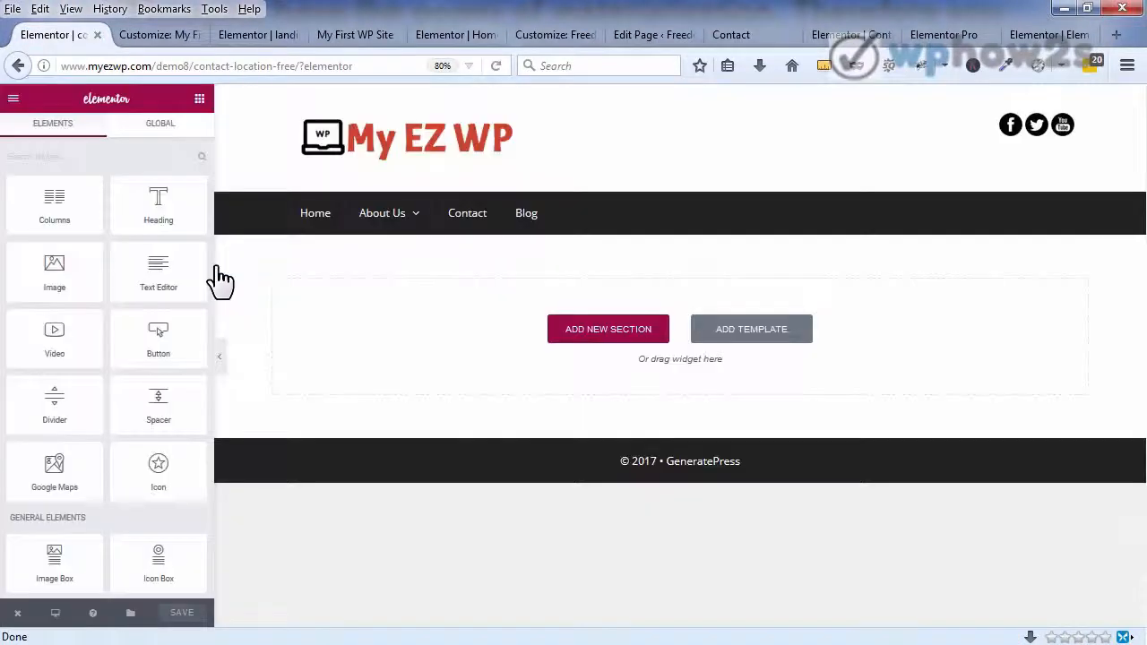
{"action": "left_click", "coordinate": [744, 336]}
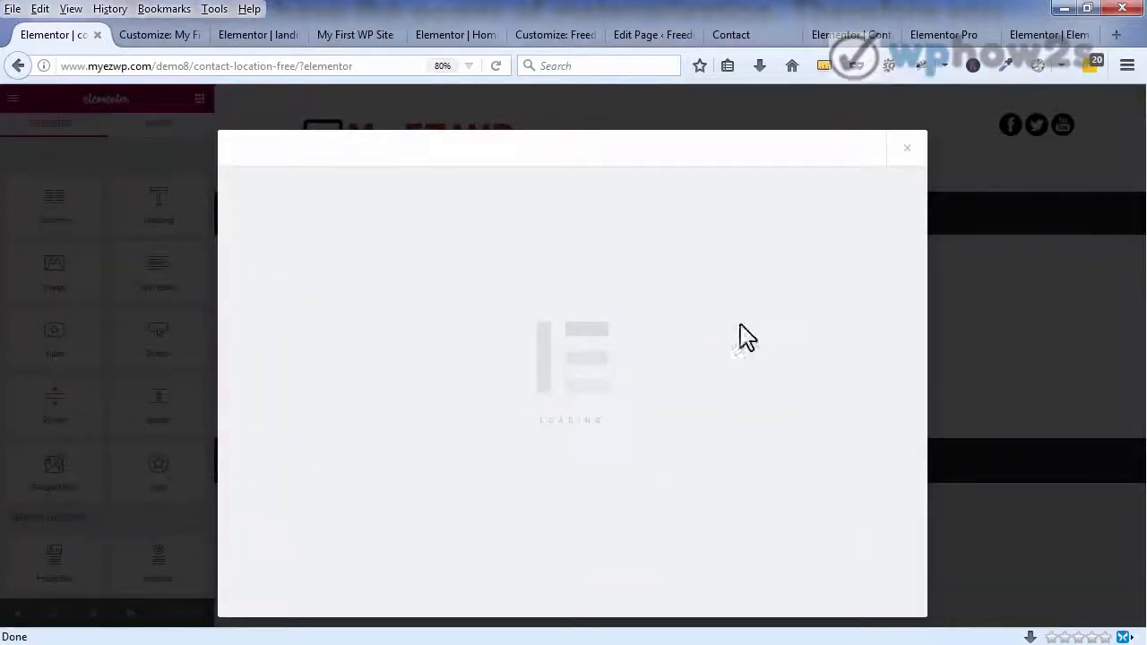
{"action": "left_click", "coordinate": [634, 155]}
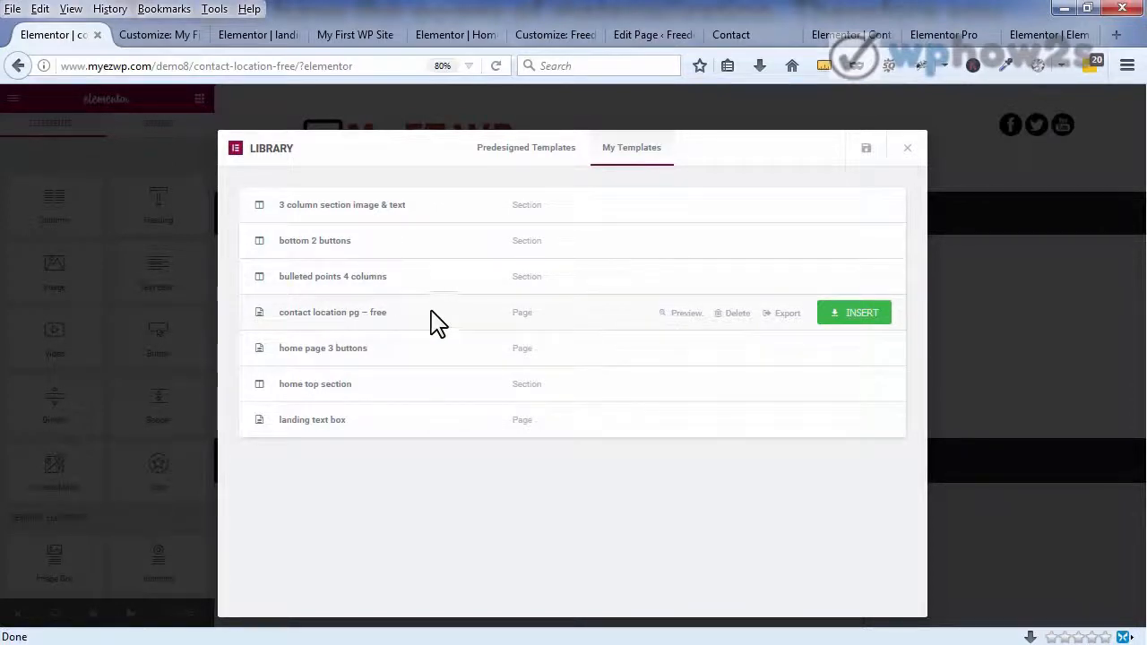
{"action": "left_click", "coordinate": [860, 313]}
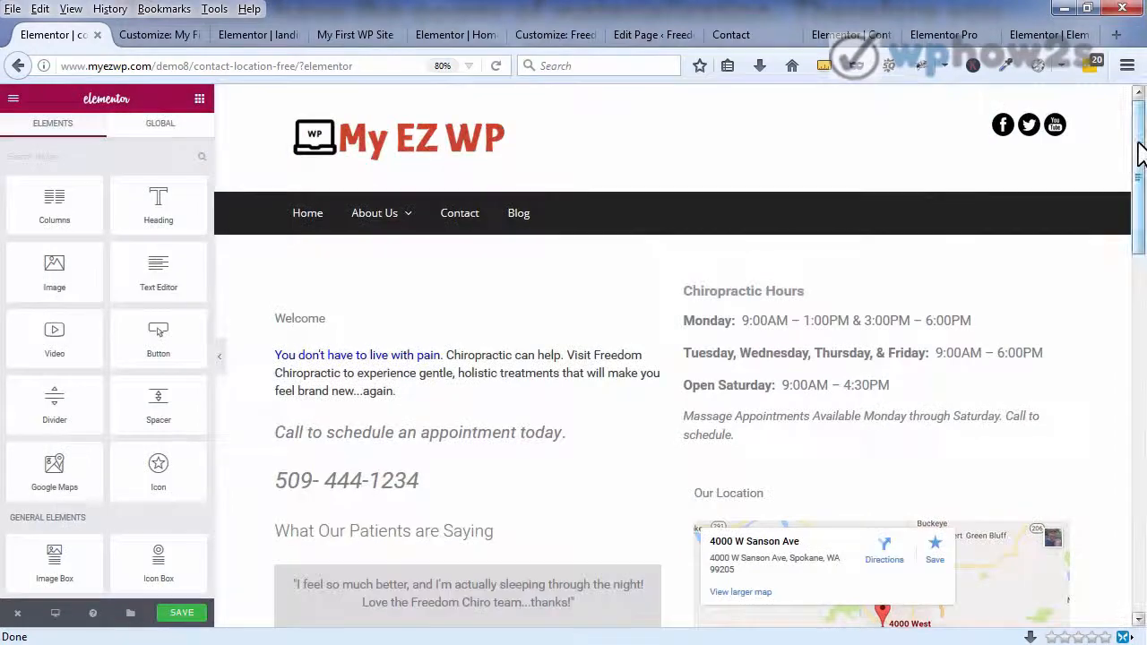
{"action": "mouse_move", "coordinate": [1130, 161]}
{"action": "left_mouse_down"}
{"action": "mouse_move", "coordinate": [1127, 454]}
{"action": "mouse_move", "coordinate": [1138, 171]}
{"action": "left_mouse_up"}
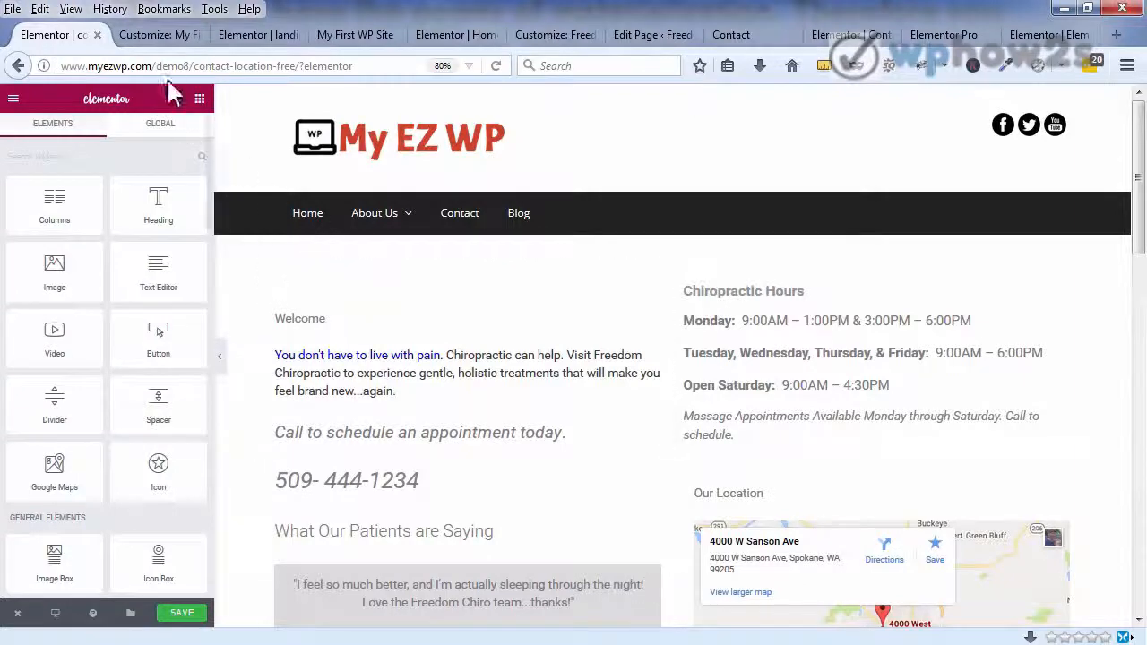
Exit the theme customizer and open the Meta Slider plugin page in the site's dashboard
{"action": "left_click", "coordinate": [166, 40]}
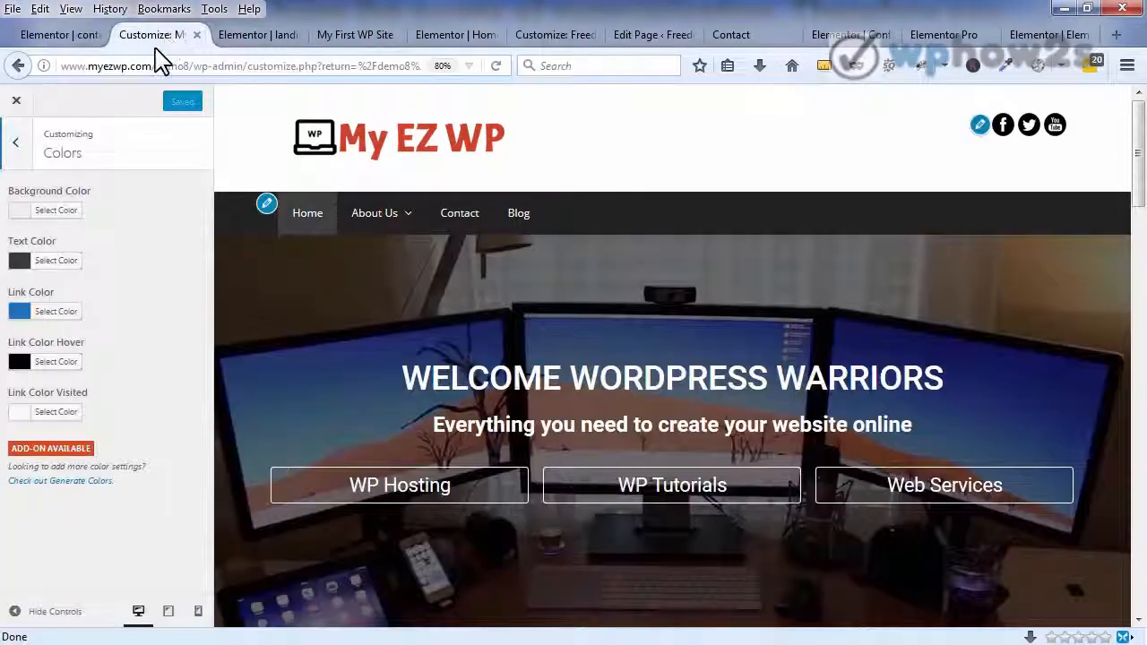
{"action": "left_click", "coordinate": [17, 101]}
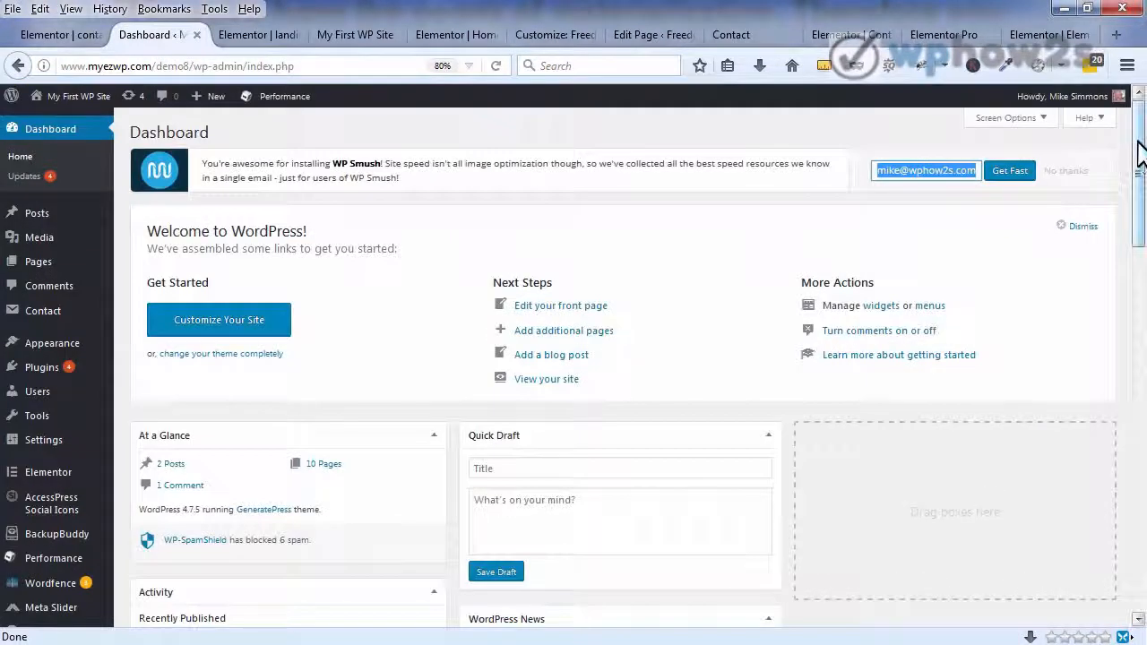
{"action": "left_click_drag", "start_coordinate": [1139, 141], "coordinate": [1115, 335]}
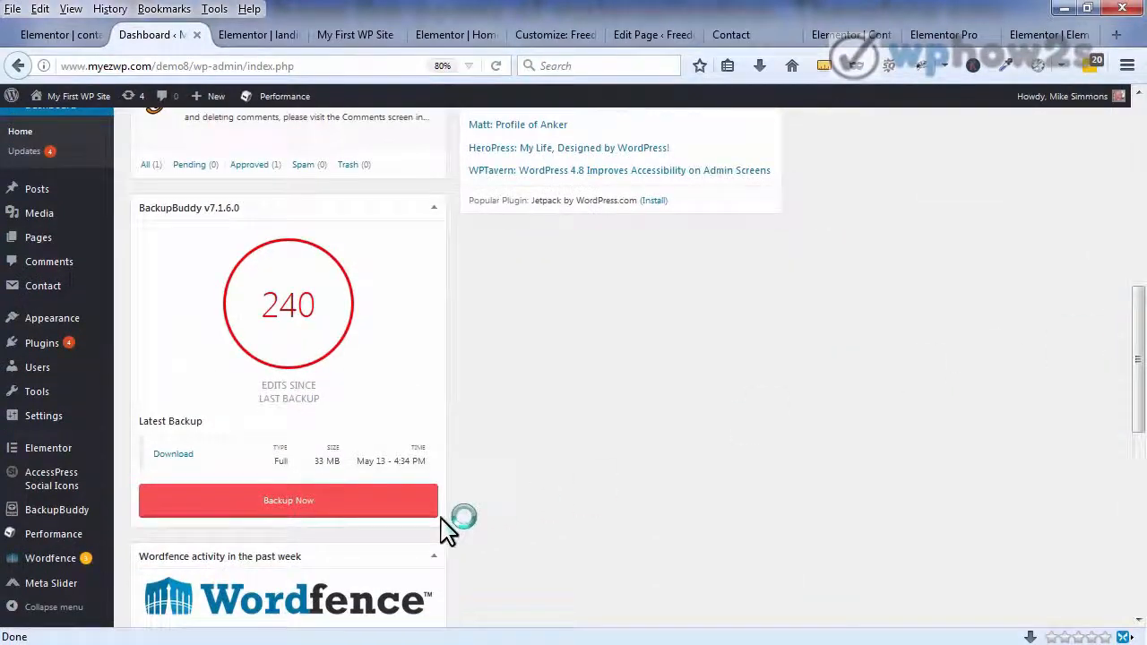
{"action": "mouse_move", "coordinate": [41, 589]}
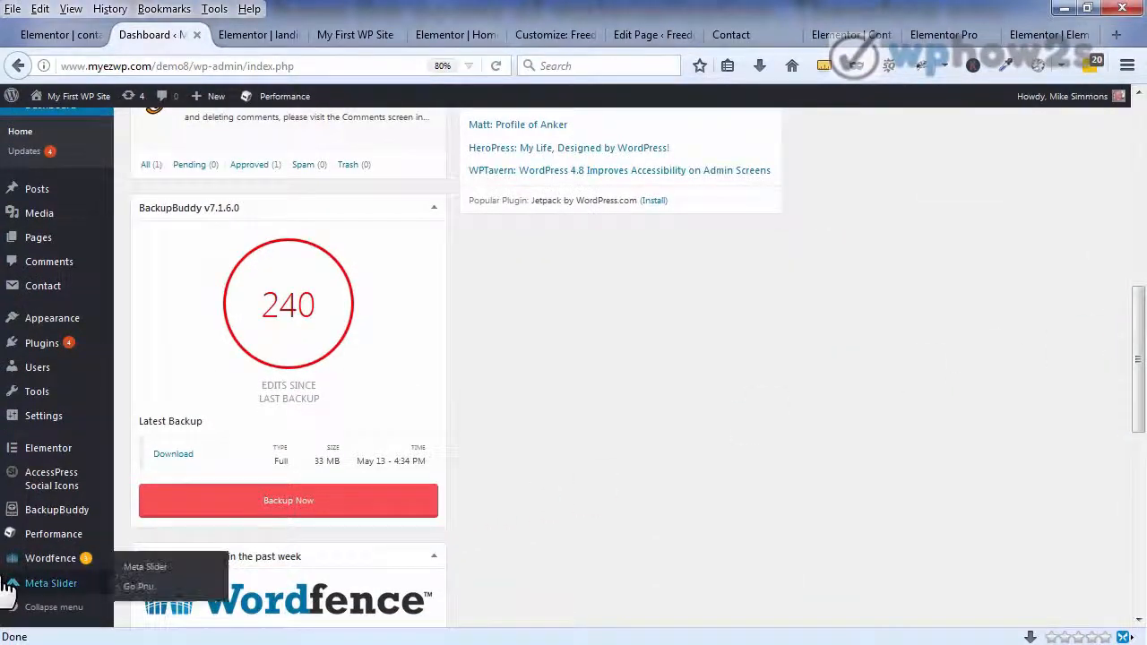
{"action": "left_click", "coordinate": [51, 584]}
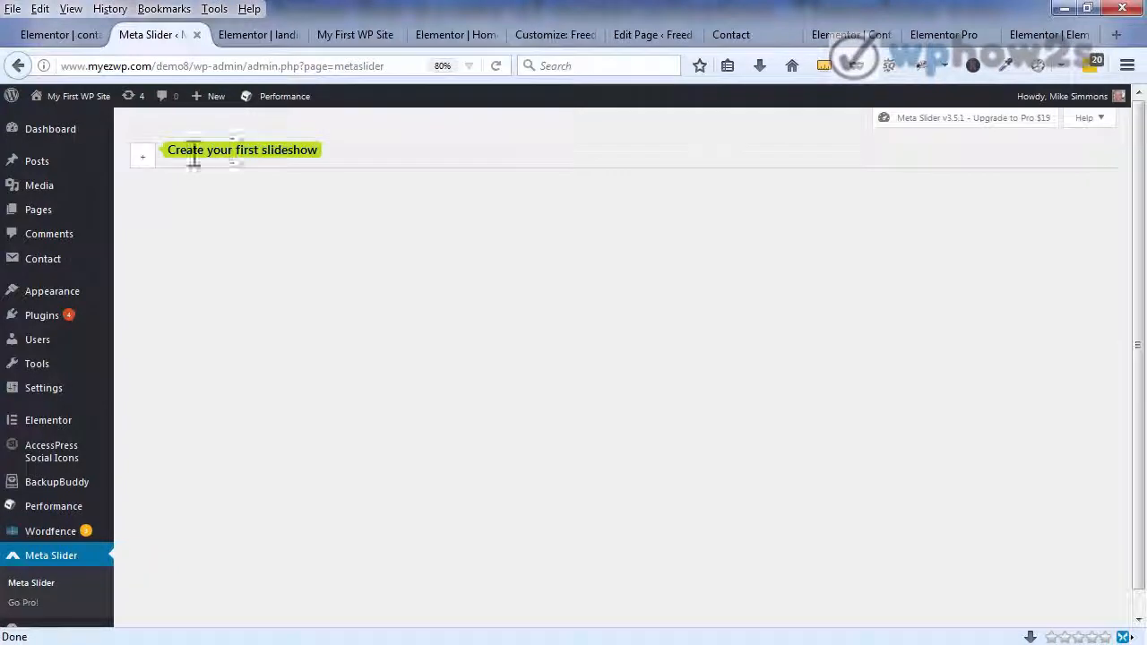
Create a new slideshow and add the dentist, super-heroes and YouTube laptop images from the media library as its slides
{"action": "left_click", "coordinate": [143, 161]}
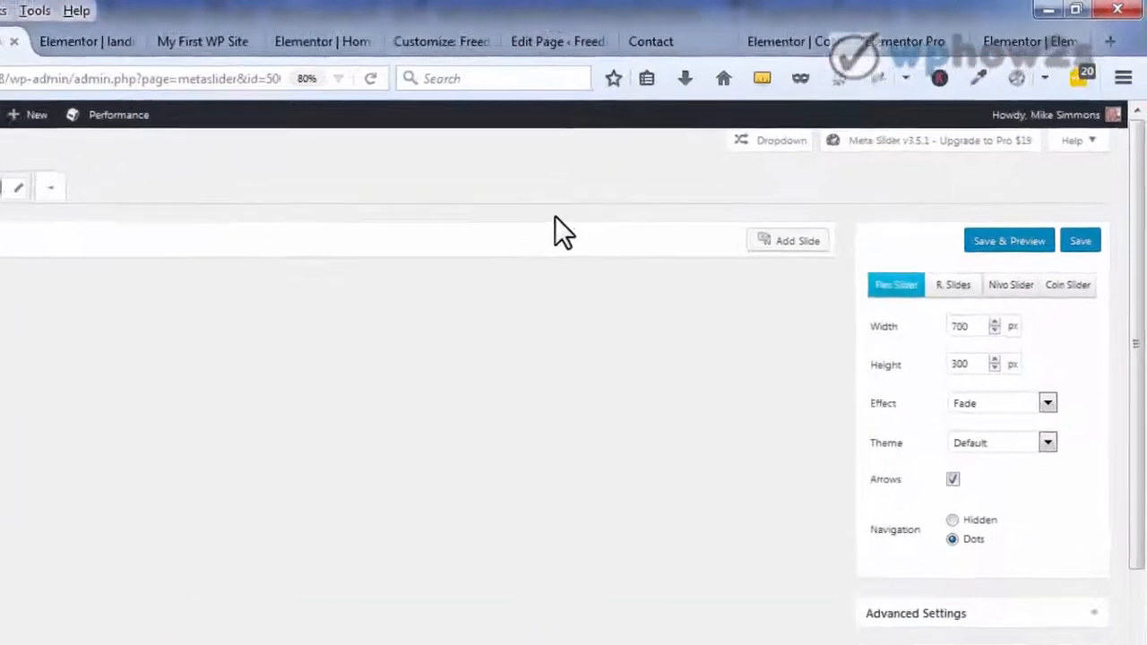
{"action": "left_click", "coordinate": [792, 238]}
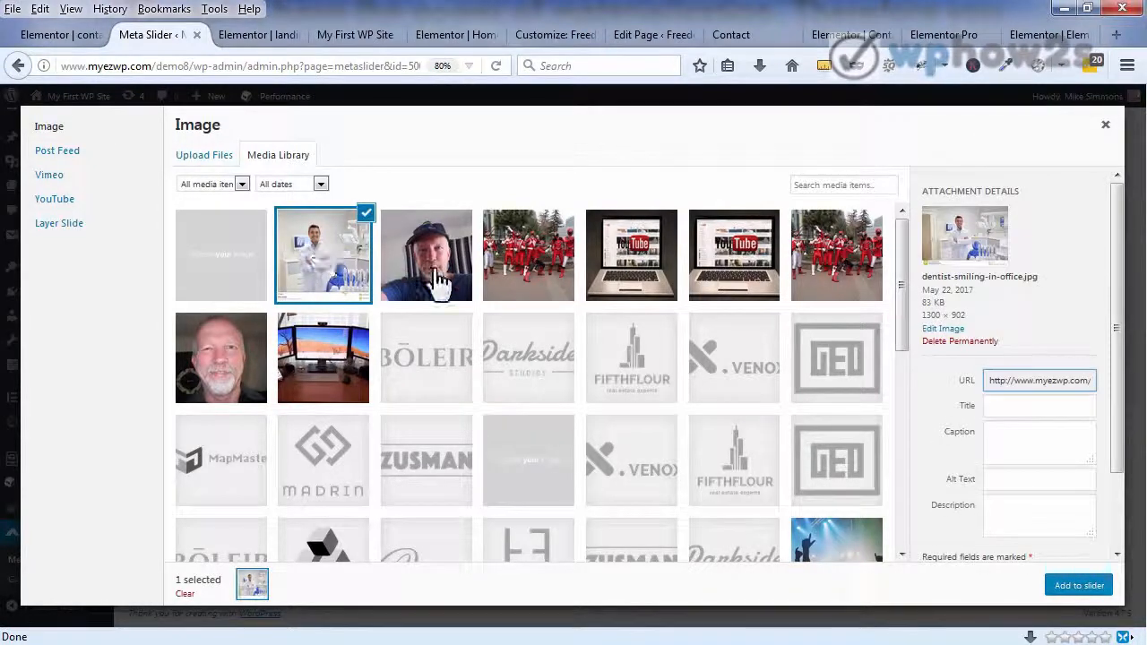
{"action": "left_click", "coordinate": [602, 265]}
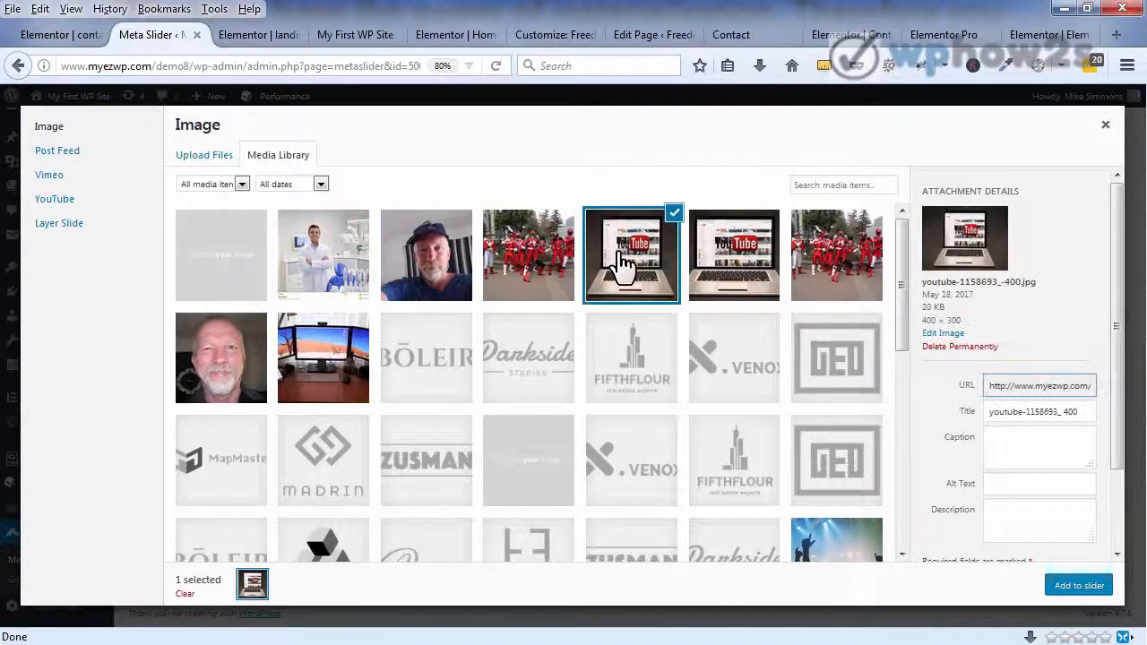
{"action": "left_click", "coordinate": [337, 256], "text": "shift"}
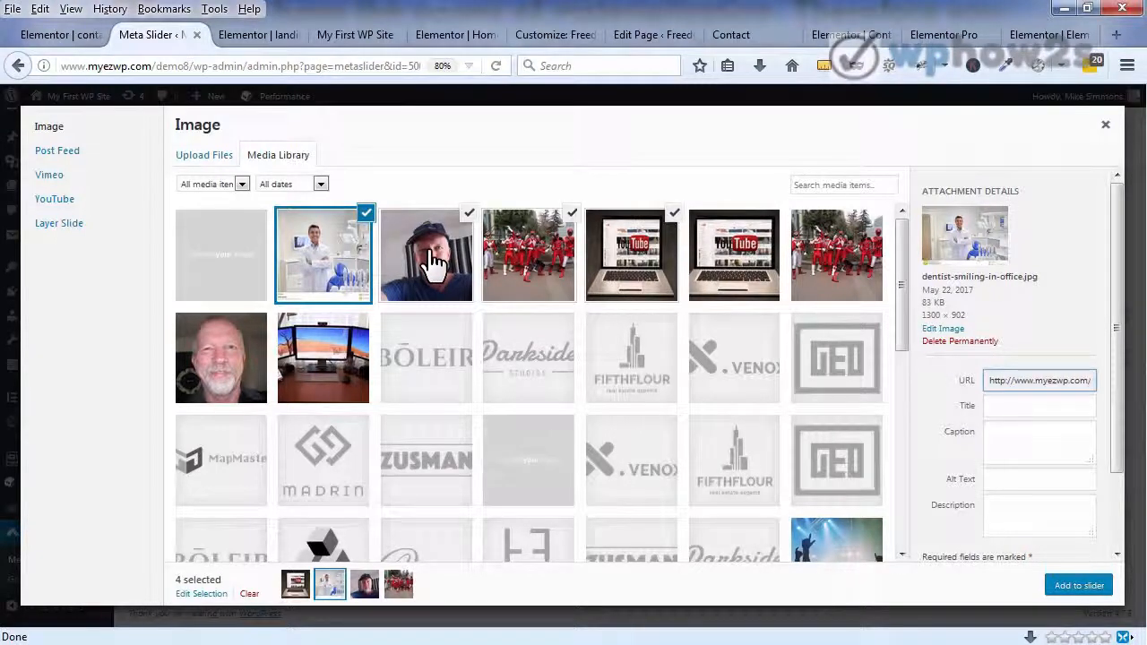
{"action": "left_click", "coordinate": [445, 255]}
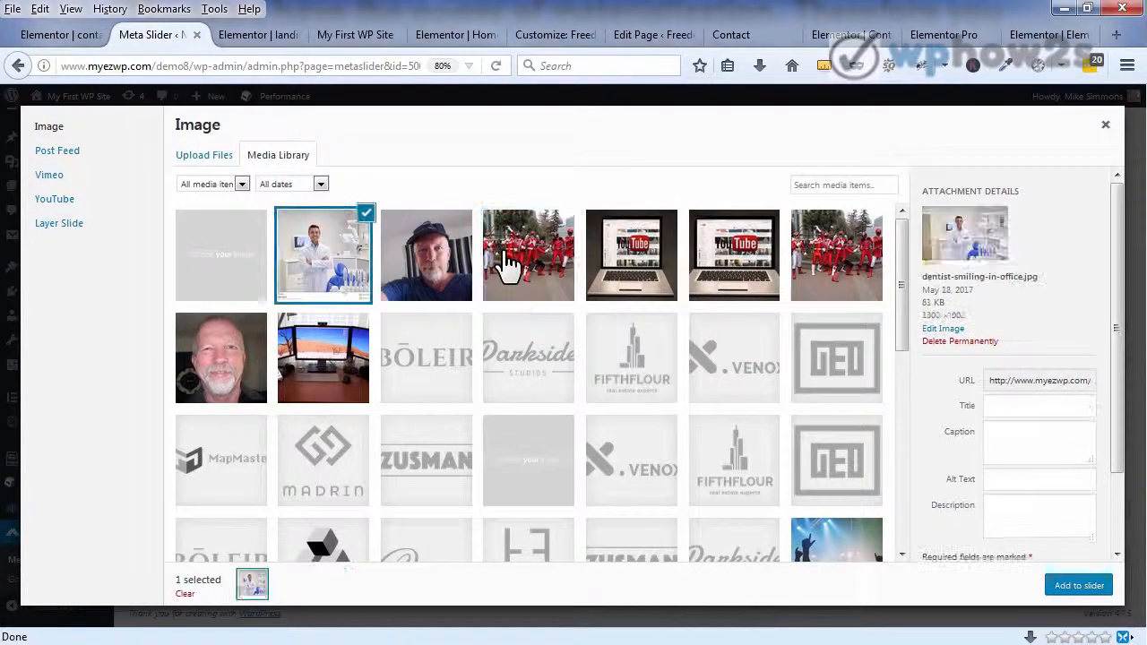
{"action": "left_click", "coordinate": [508, 256]}
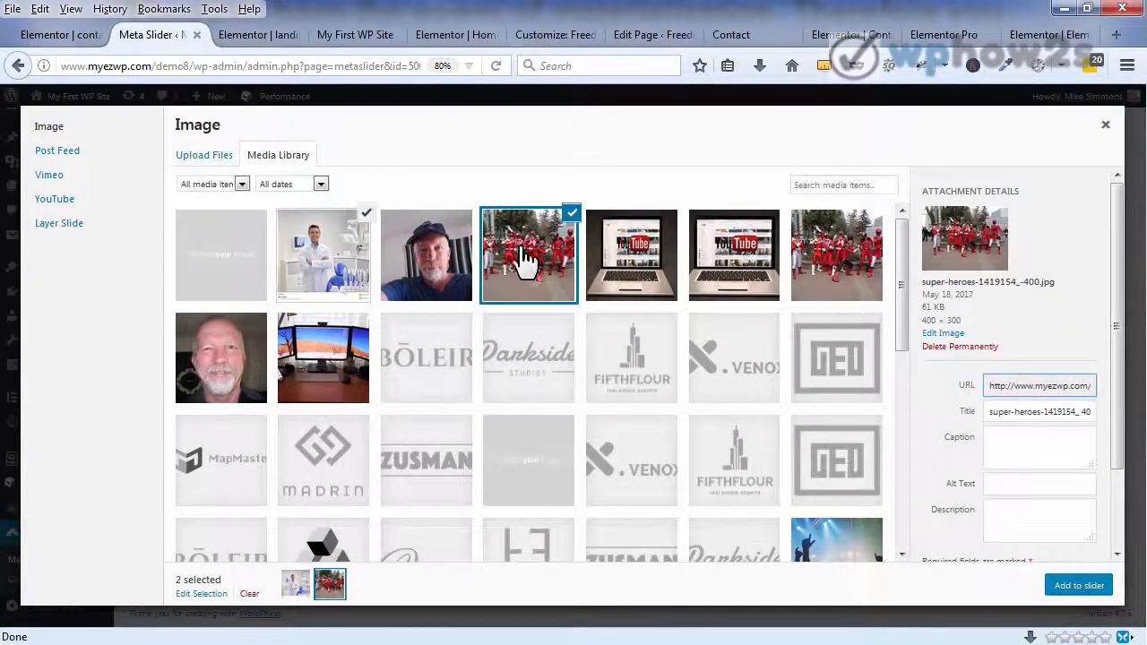
{"action": "left_click", "coordinate": [617, 255]}
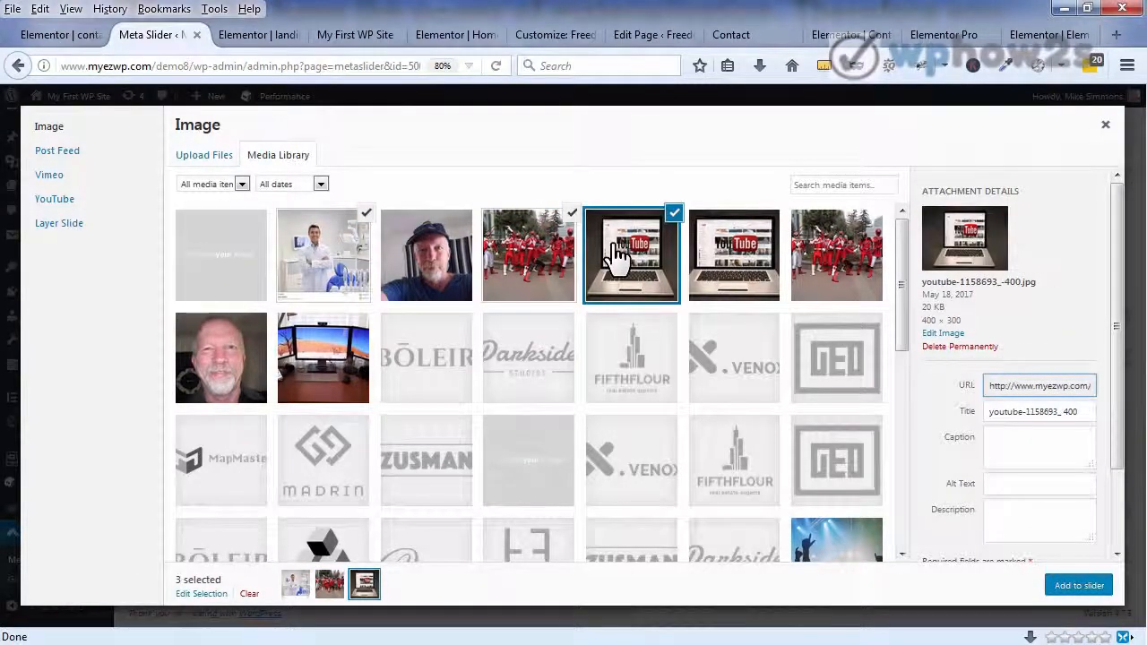
{"action": "left_click", "coordinate": [1068, 589]}
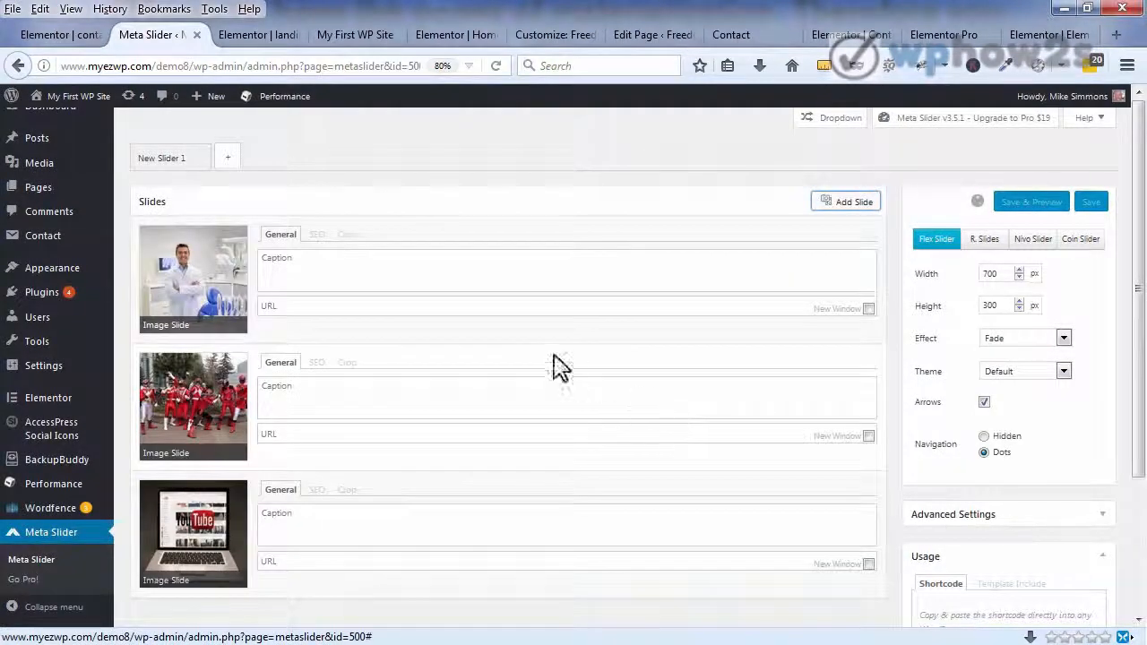
Look through the dentist slide's SEO and crop options, and give the slide the caption "caption example"
{"action": "left_click", "coordinate": [321, 238]}
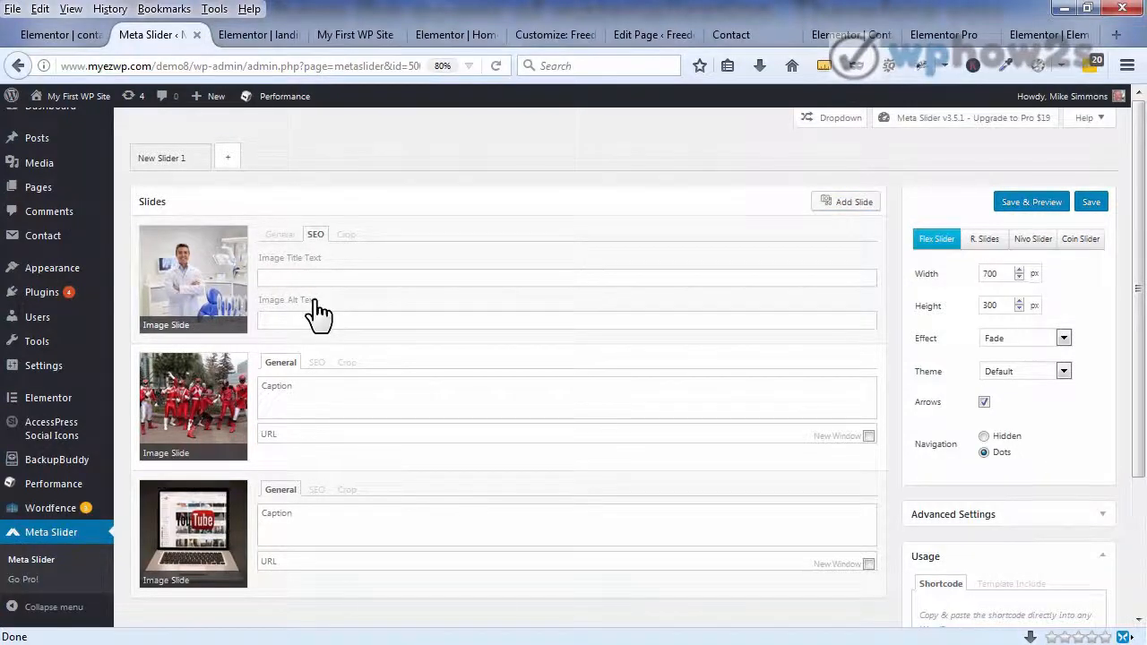
{"action": "left_click", "coordinate": [352, 238]}
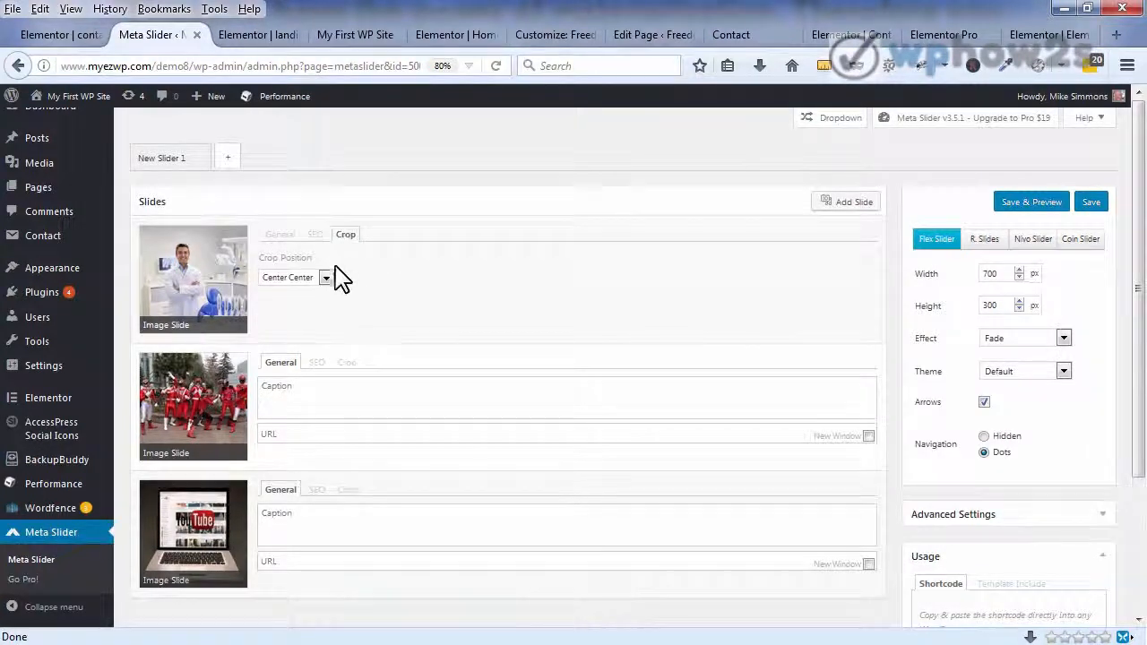
{"action": "left_click", "coordinate": [281, 236]}
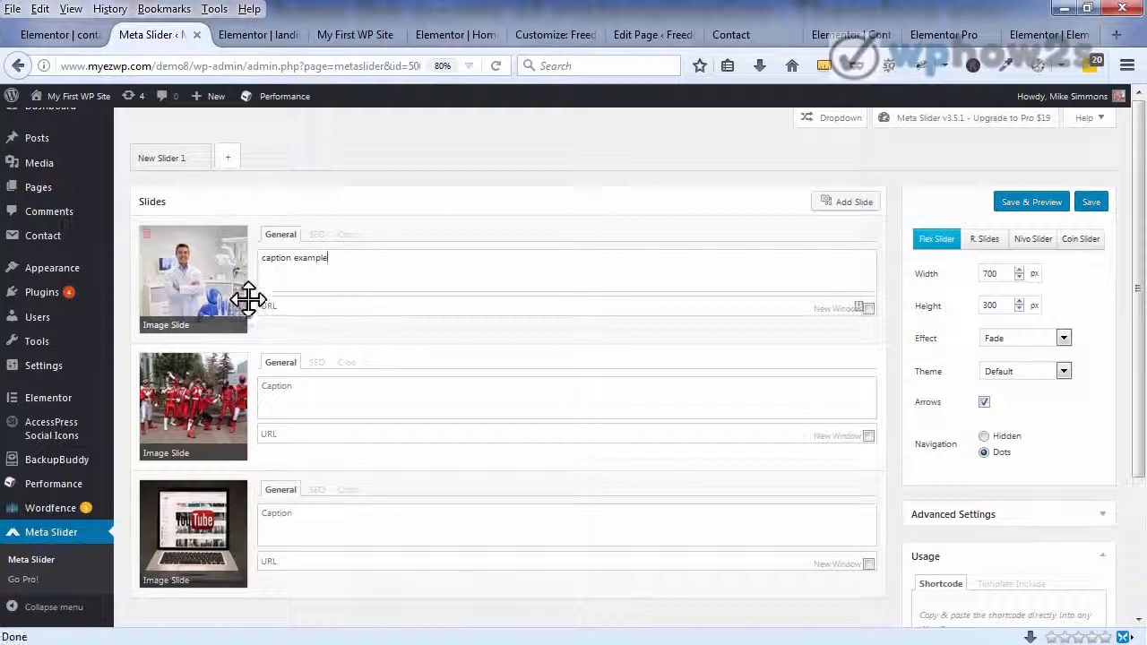
{"action": "mouse_move", "coordinate": [240, 286]}
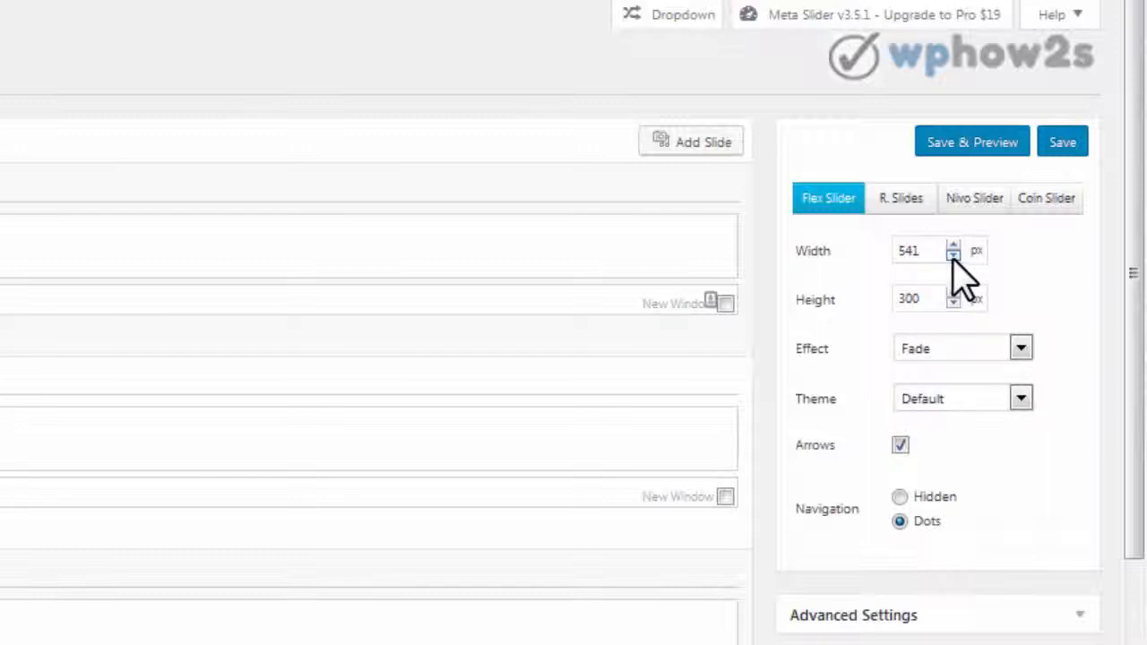
Set the slideshow's width to 540 px, enable Center align in its advanced settings, and save it under the name "my Slider 1"
{"action": "left_click", "coordinate": [953, 255]}
{"action": "left_click_drag", "start_coordinate": [1142, 325], "coordinate": [1136, 442]}
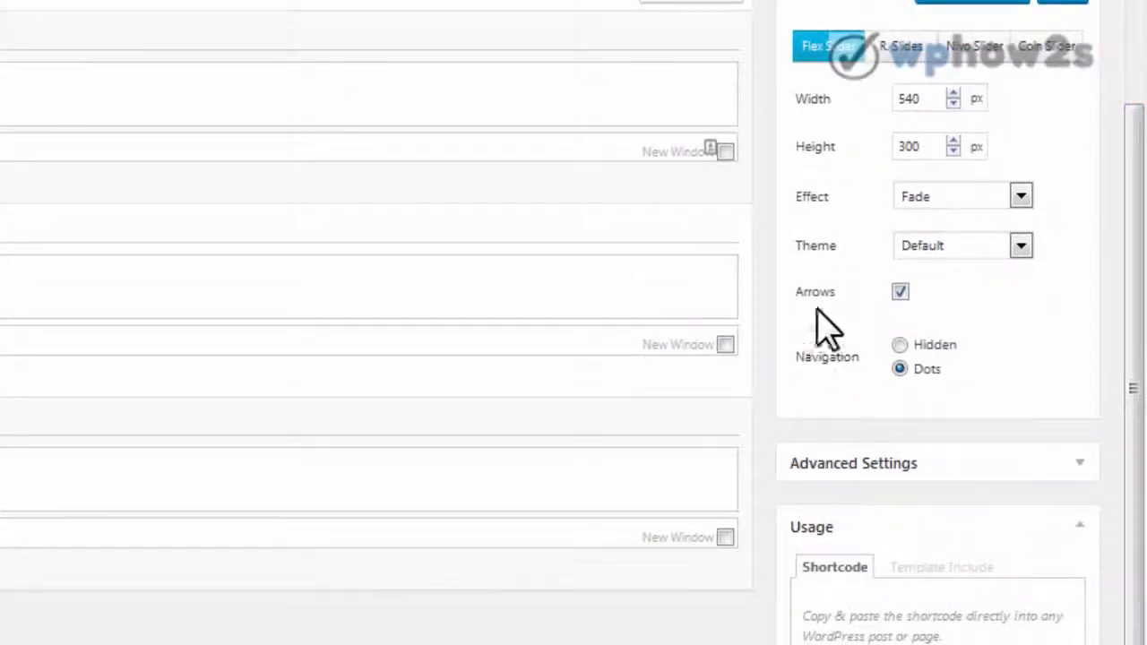
{"action": "left_click", "coordinate": [1078, 464]}
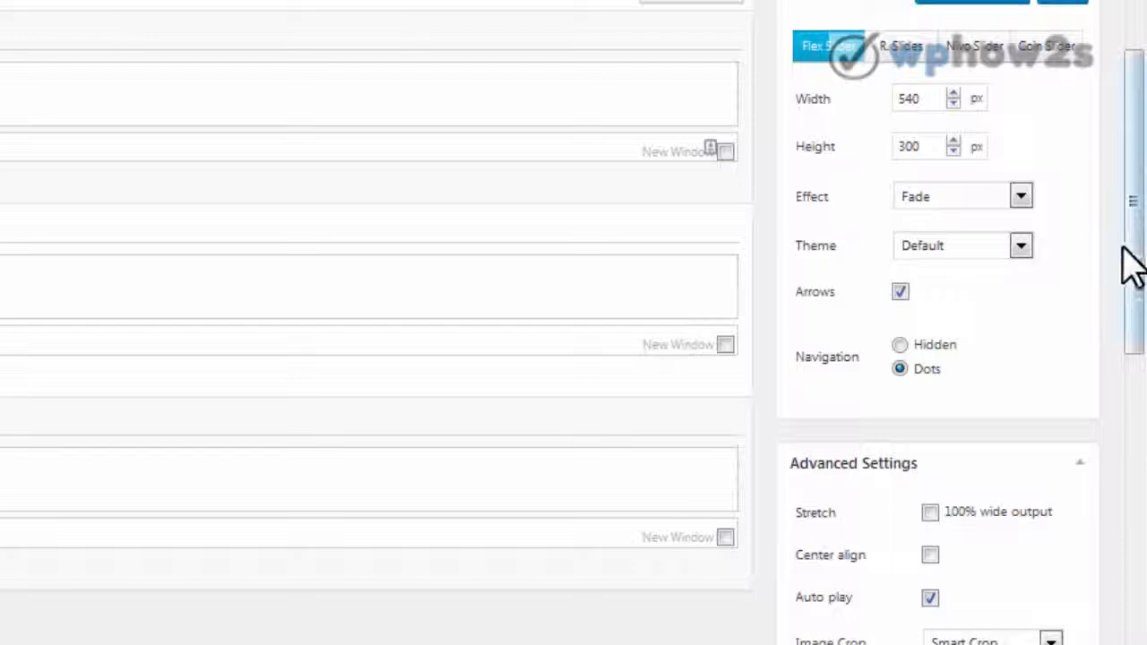
{"action": "left_click_drag", "start_coordinate": [1129, 269], "coordinate": [1134, 415]}
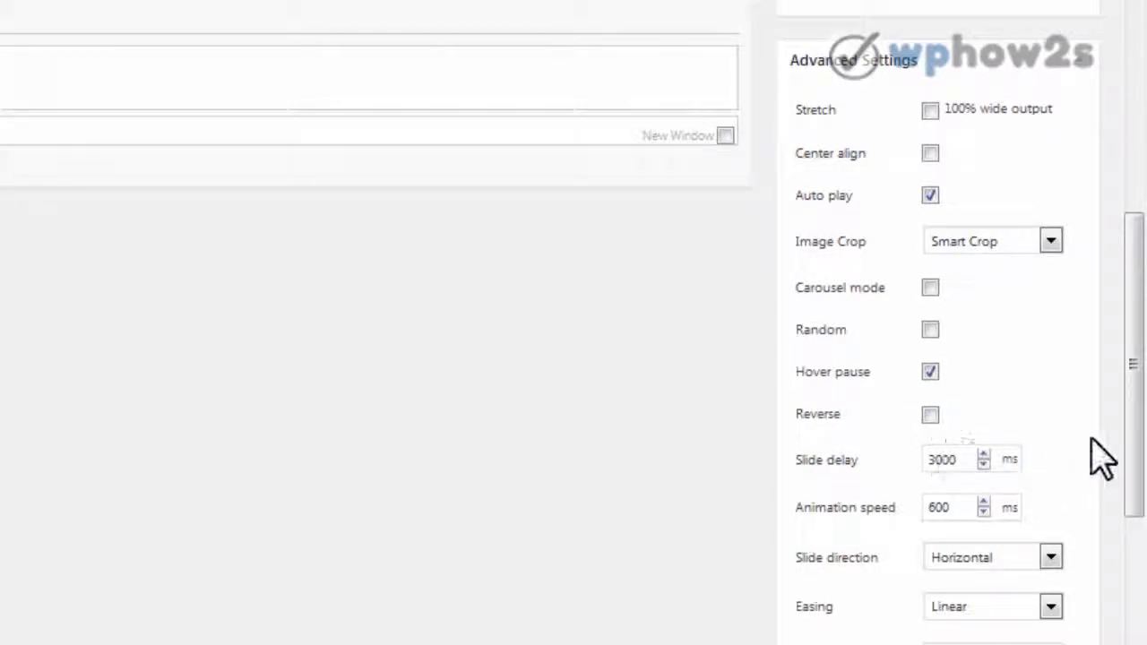
{"action": "left_click_drag", "start_coordinate": [1134, 392], "coordinate": [1129, 129]}
{"action": "left_click", "coordinate": [1063, 148]}
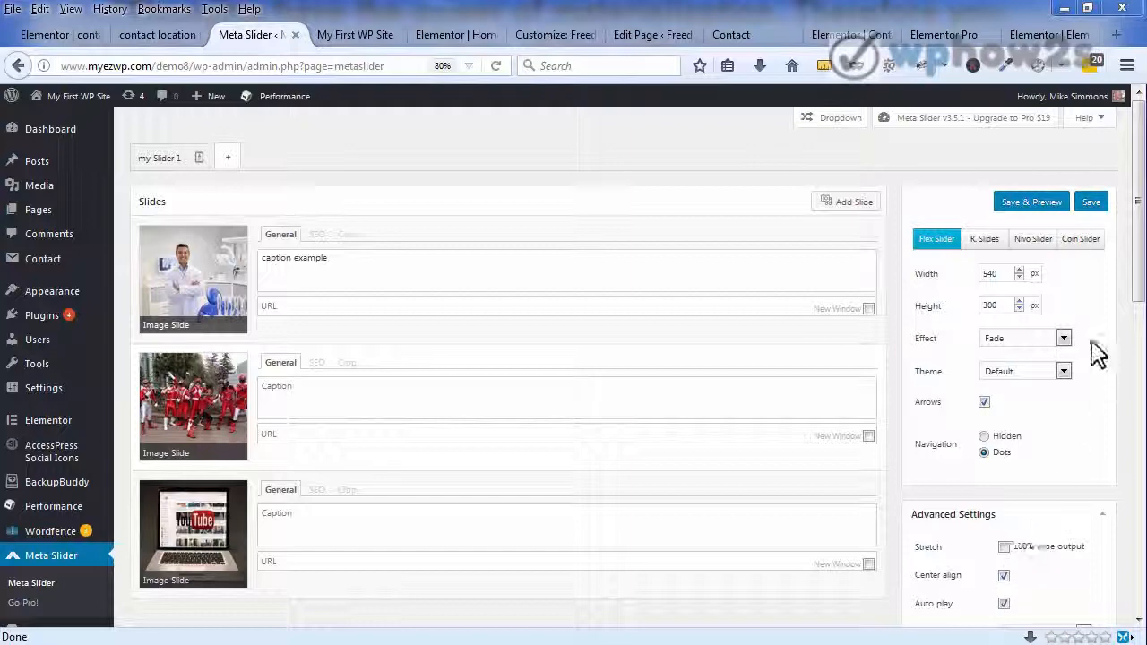
{"action": "left_click", "coordinate": [1090, 200]}
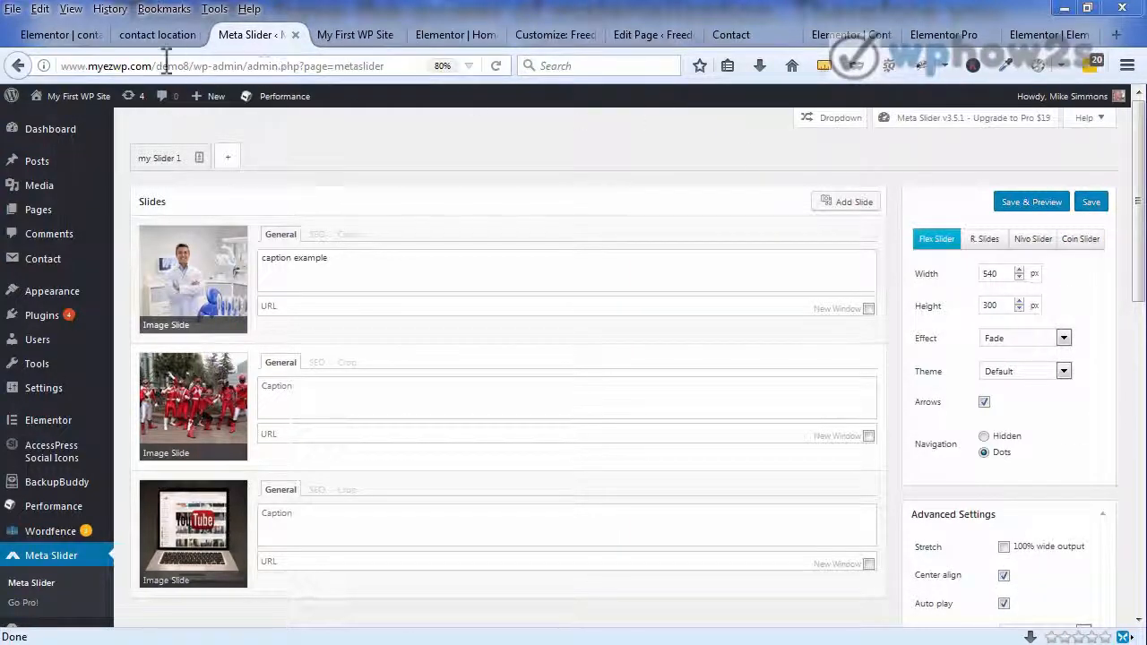
Apply "my Slider 1" to the page's Meta Slider widget in Elementor and view the slideshow on the live contact page
{"action": "left_click", "coordinate": [70, 36]}
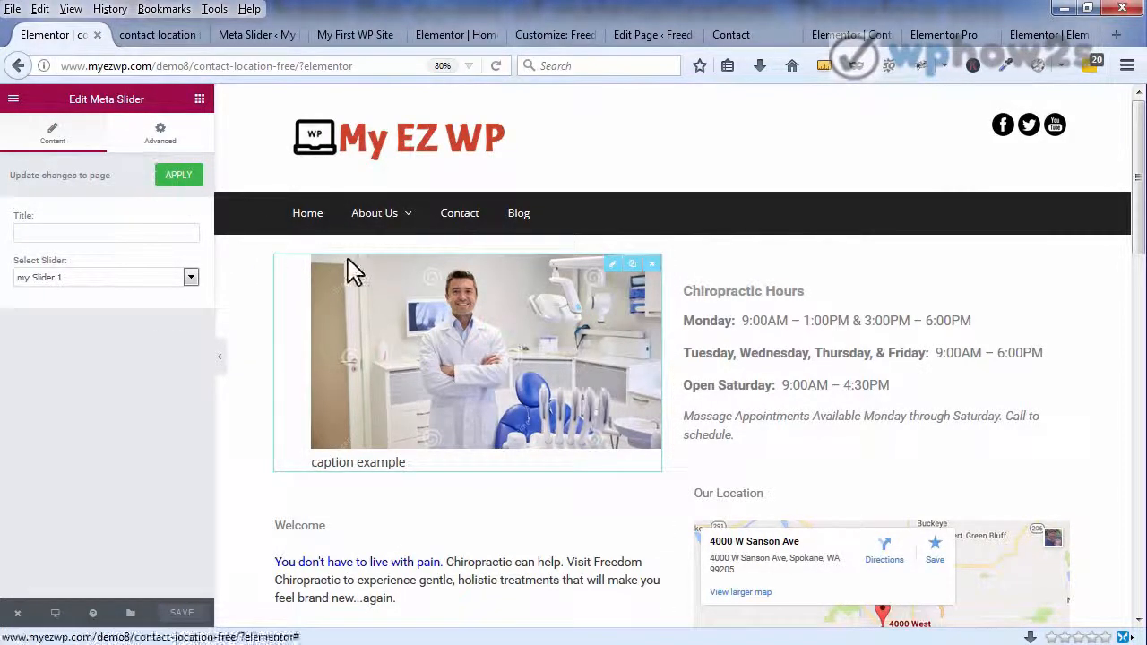
{"action": "left_click", "coordinate": [169, 183]}
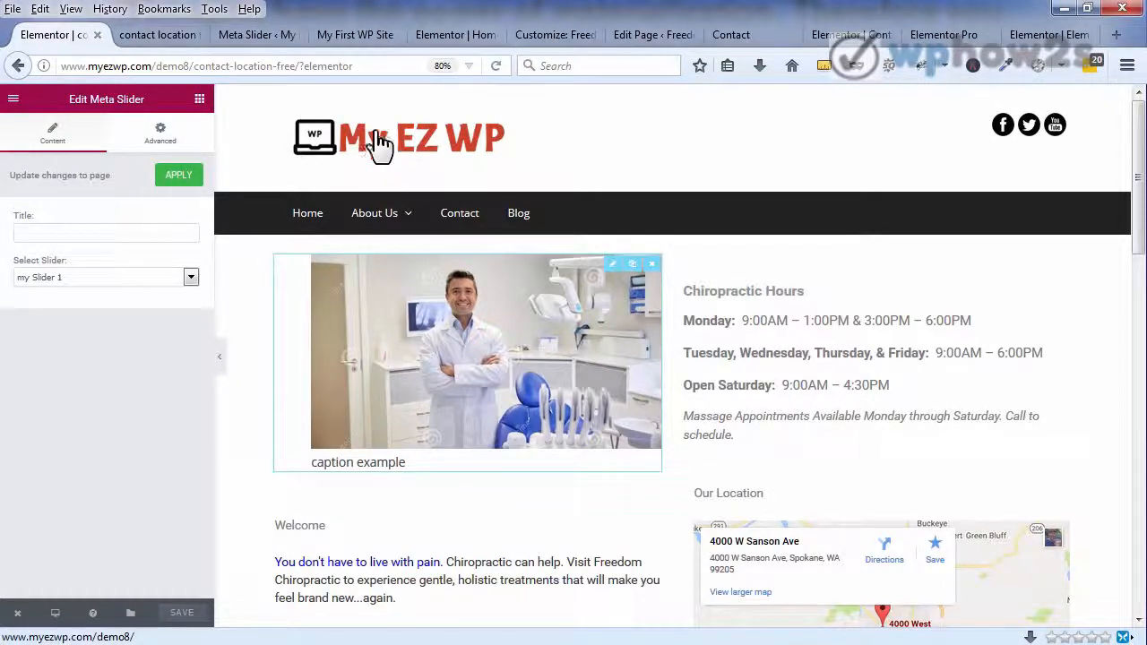
{"action": "left_click", "coordinate": [165, 45]}
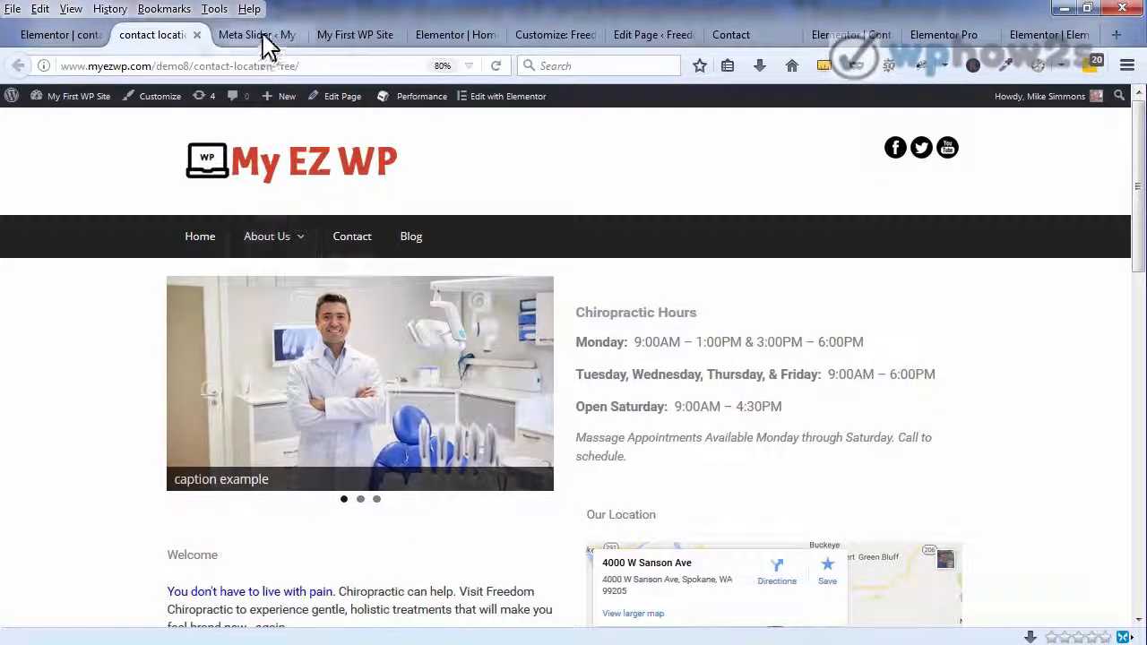
Return to the Elementor editor and set the Meta Slider widget's padding to 10 px on all sides
{"action": "left_click", "coordinate": [69, 40]}
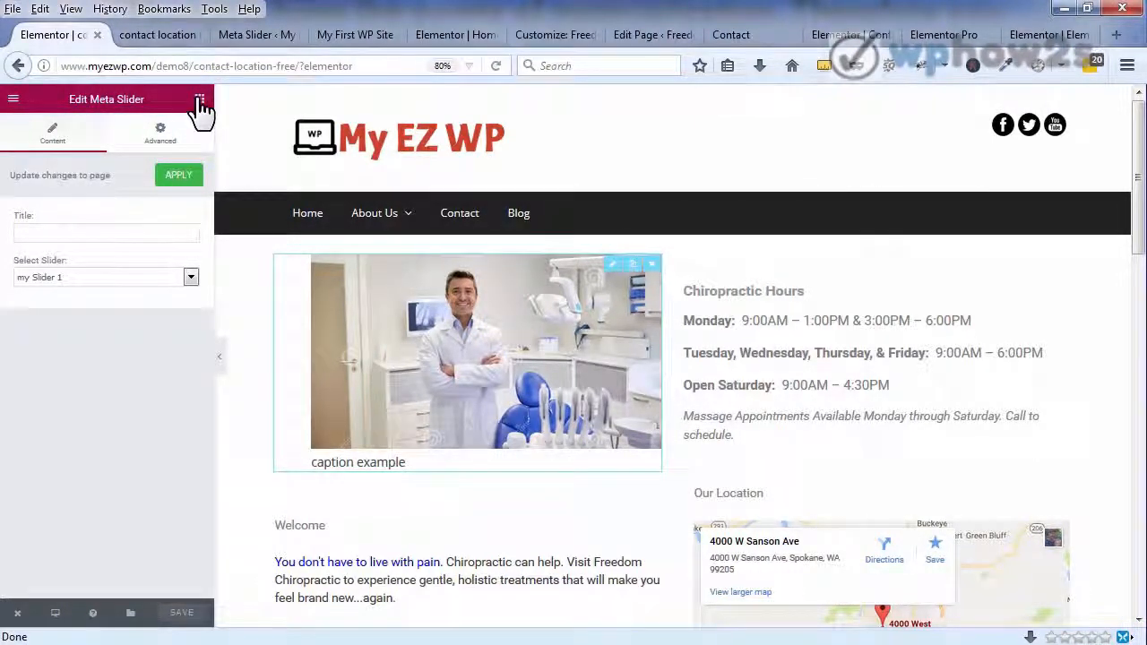
{"action": "left_click", "coordinate": [159, 141]}
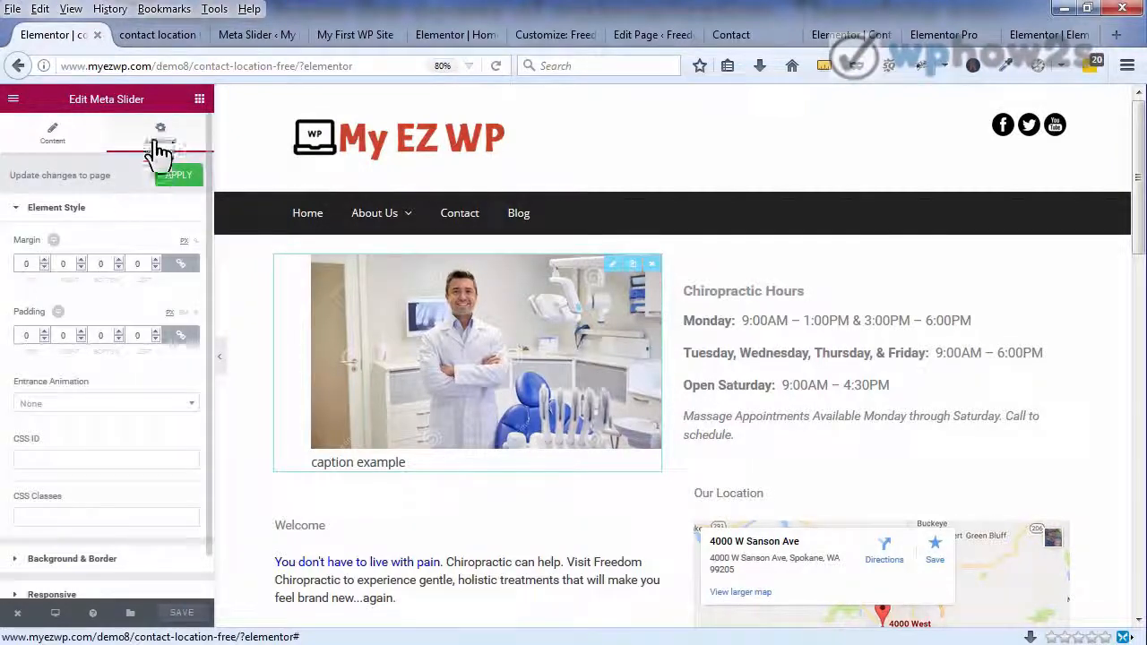
{"action": "left_click", "coordinate": [155, 331]}
{"action": "left_click", "coordinate": [155, 332]}
{"action": "left_click", "coordinate": [155, 331]}
{"action": "left_click", "coordinate": [155, 331]}
{"action": "left_click", "coordinate": [155, 331]}
{"action": "left_click", "coordinate": [155, 331]}
{"action": "left_click", "coordinate": [155, 331]}
{"action": "left_click", "coordinate": [155, 332]}
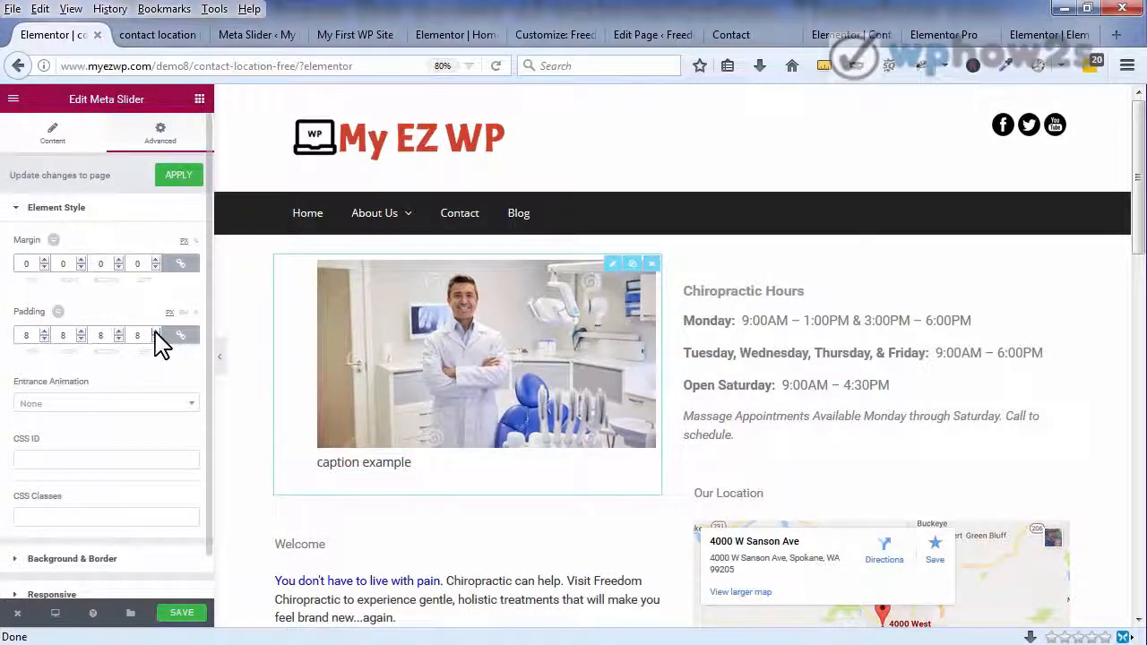
{"action": "left_click", "coordinate": [155, 331]}
{"action": "left_click", "coordinate": [155, 332]}
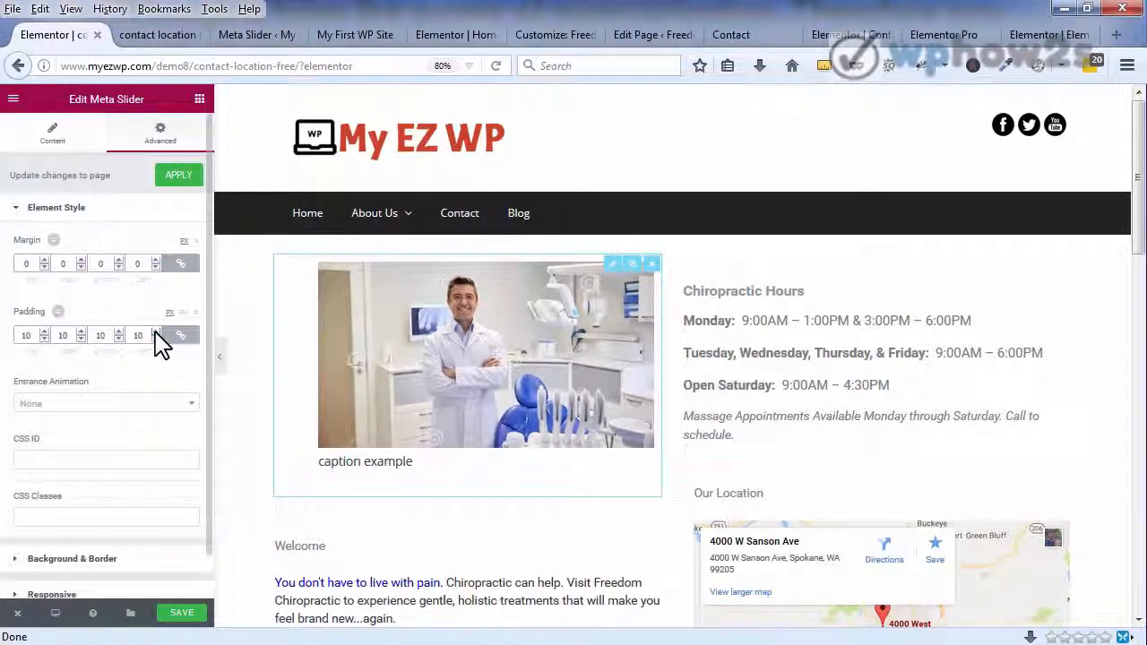
Unlink the Meta Slider widget's margin values, set only the top margin to 33 px, and save the page
{"action": "left_click", "coordinate": [179, 265]}
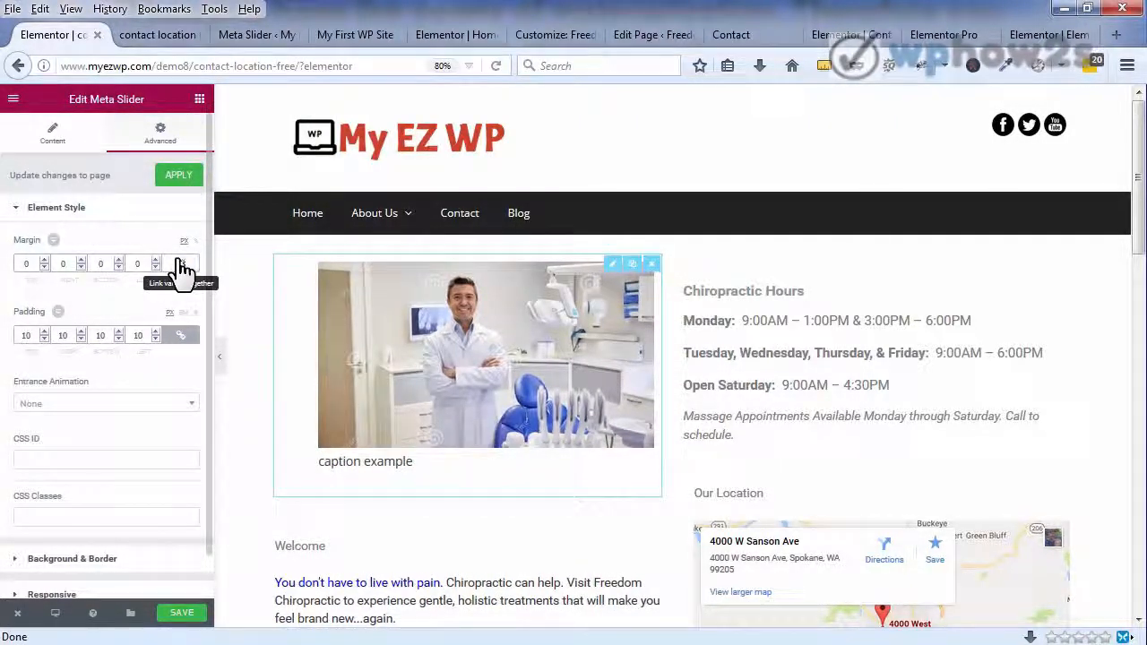
{"action": "left_click", "coordinate": [44, 259]}
{"action": "left_click", "coordinate": [44, 258]}
{"action": "left_click", "coordinate": [44, 259]}
{"action": "left_click", "coordinate": [44, 259]}
{"action": "left_click", "coordinate": [44, 259]}
{"action": "left_click", "coordinate": [43, 259]}
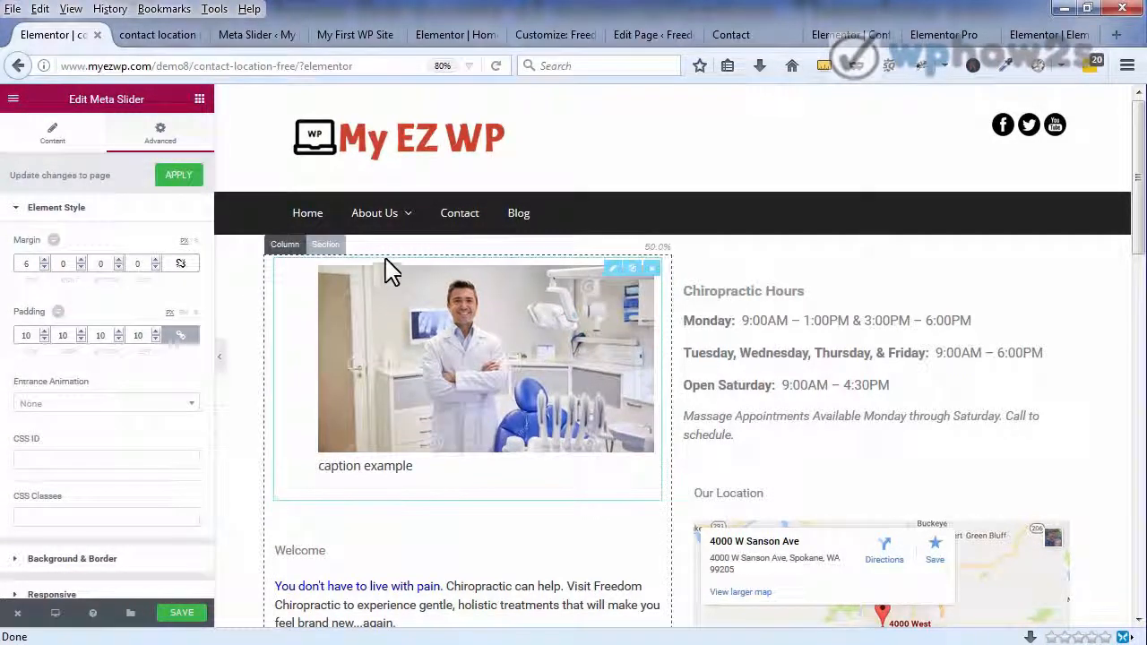
{"action": "left_click", "coordinate": [44, 260]}
{"action": "left_click", "coordinate": [44, 260]}
{"action": "left_click", "coordinate": [44, 260]}
{"action": "left_click", "coordinate": [44, 260]}
{"action": "left_click", "coordinate": [44, 259]}
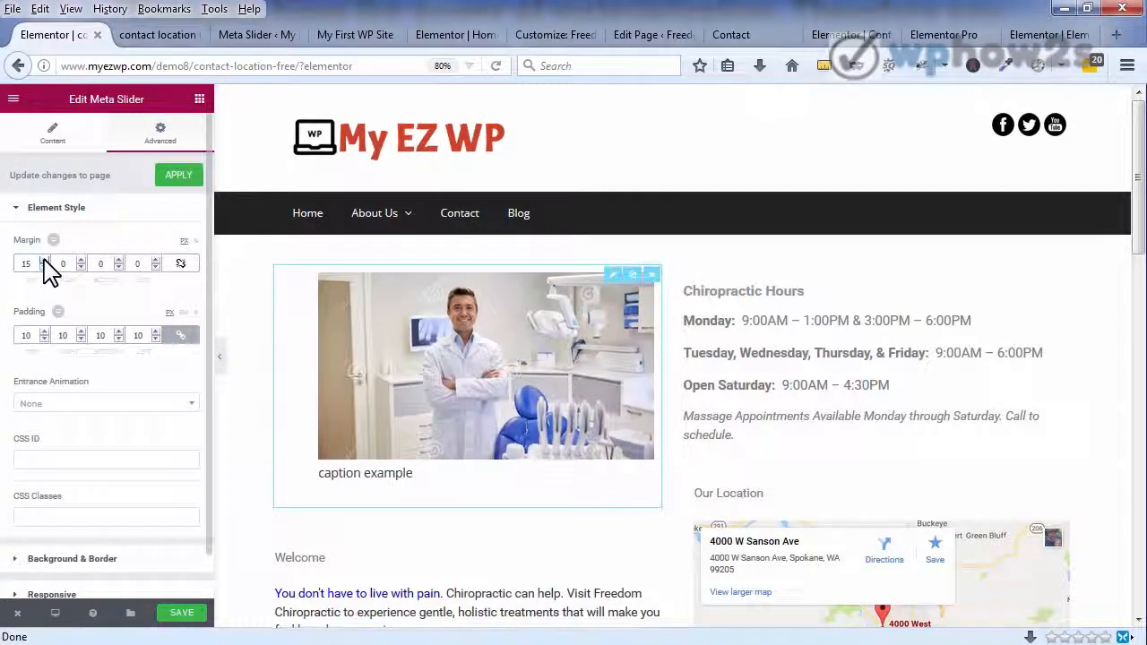
{"action": "left_click", "coordinate": [44, 260]}
{"action": "left_click", "coordinate": [44, 259]}
{"action": "left_click", "coordinate": [44, 260]}
{"action": "left_click", "coordinate": [44, 260]}
{"action": "left_click", "coordinate": [44, 259]}
{"action": "left_click", "coordinate": [44, 260]}
{"action": "left_click", "coordinate": [44, 260]}
{"action": "left_click", "coordinate": [44, 260]}
{"action": "left_click", "coordinate": [44, 260]}
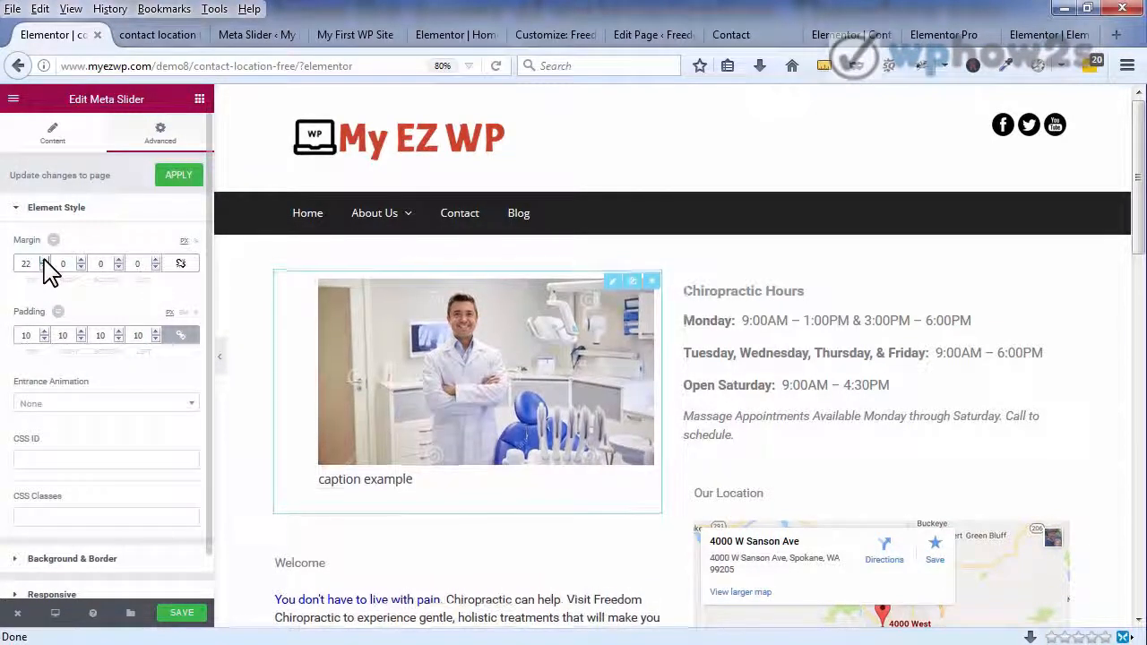
{"action": "left_click", "coordinate": [44, 260]}
{"action": "left_click", "coordinate": [44, 259]}
{"action": "left_click", "coordinate": [44, 260]}
{"action": "left_click", "coordinate": [44, 260]}
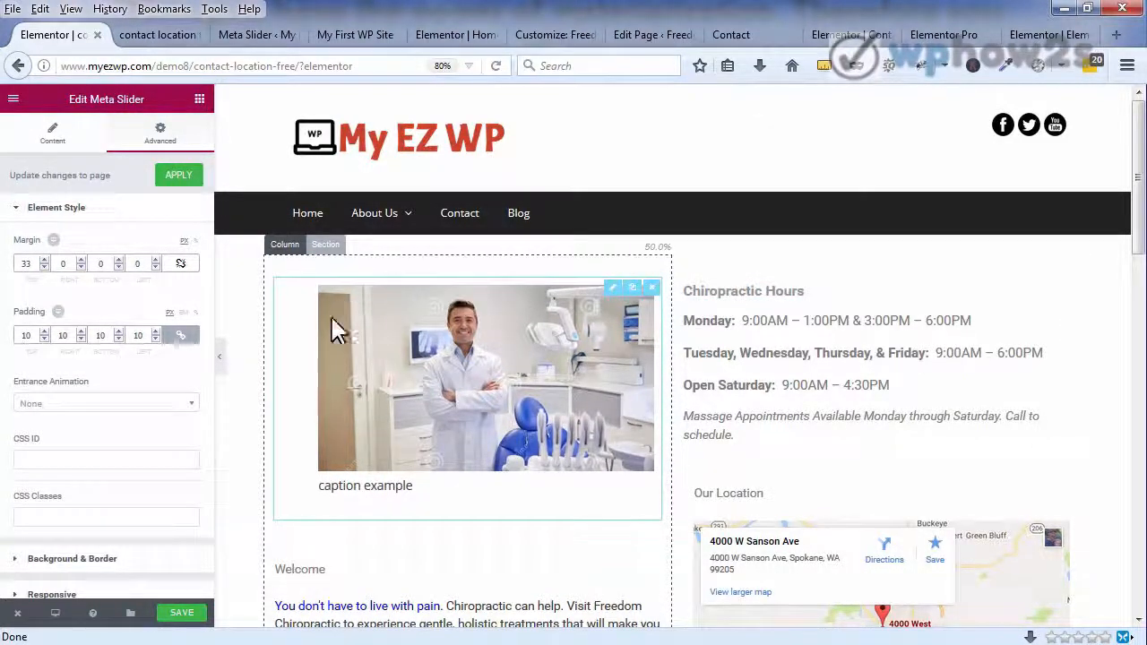
{"action": "left_click", "coordinate": [183, 614]}
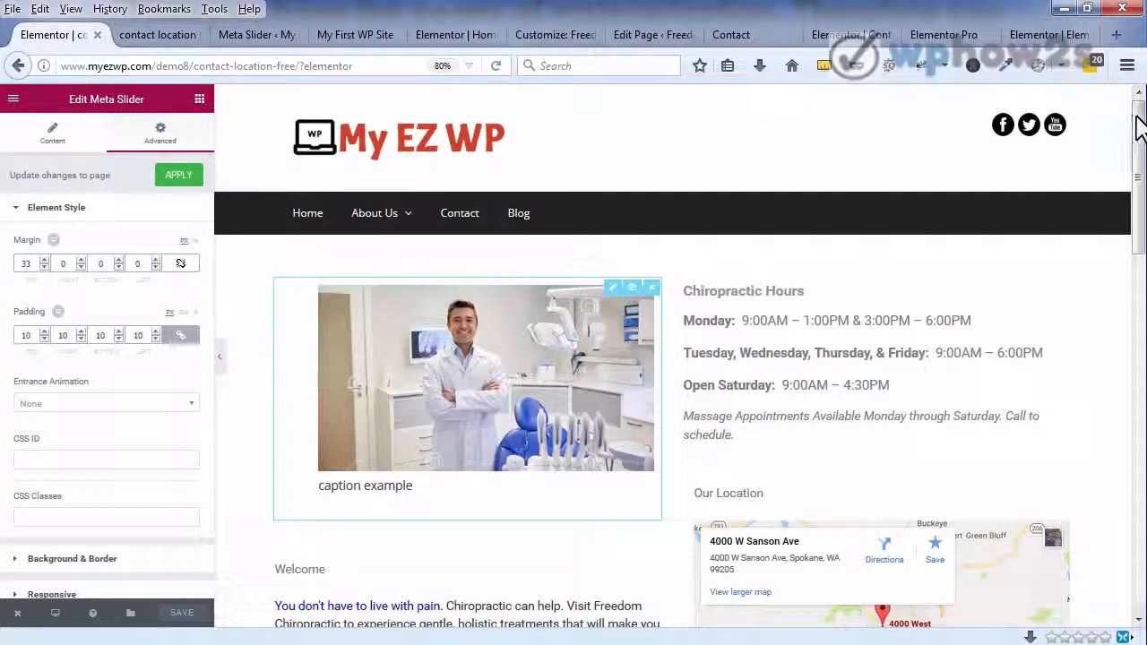
Examine the settings of the Chiropractic Hours heading, the opening-hours text and the Google Maps widget
{"action": "left_click_drag", "start_coordinate": [1132, 139], "coordinate": [1135, 163]}
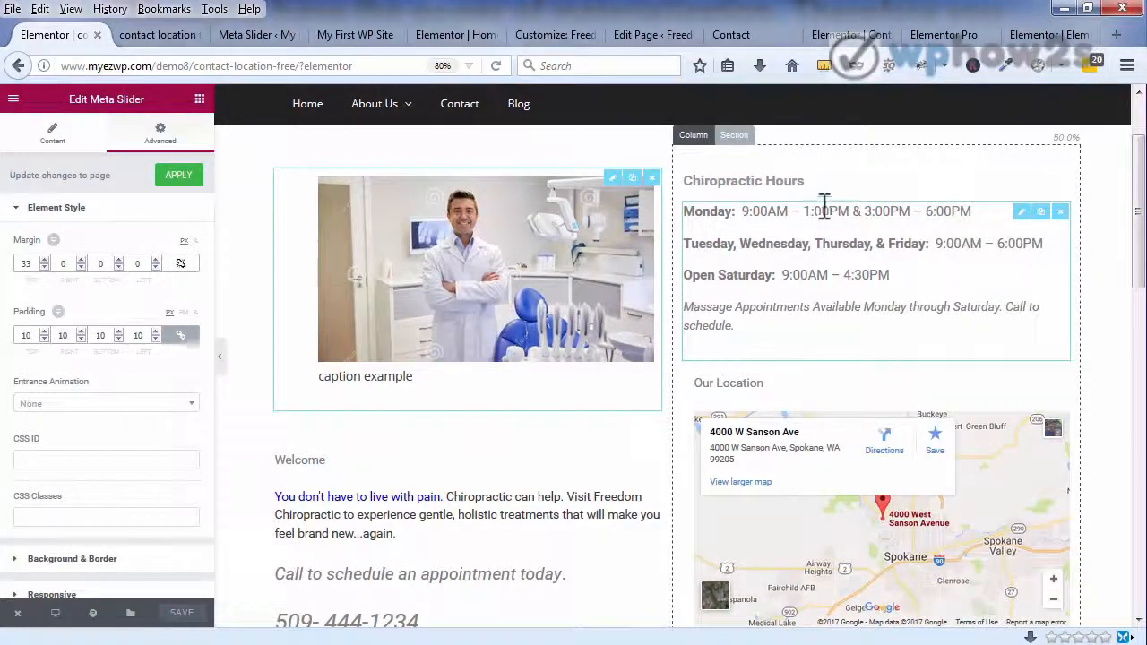
{"action": "left_click", "coordinate": [796, 178]}
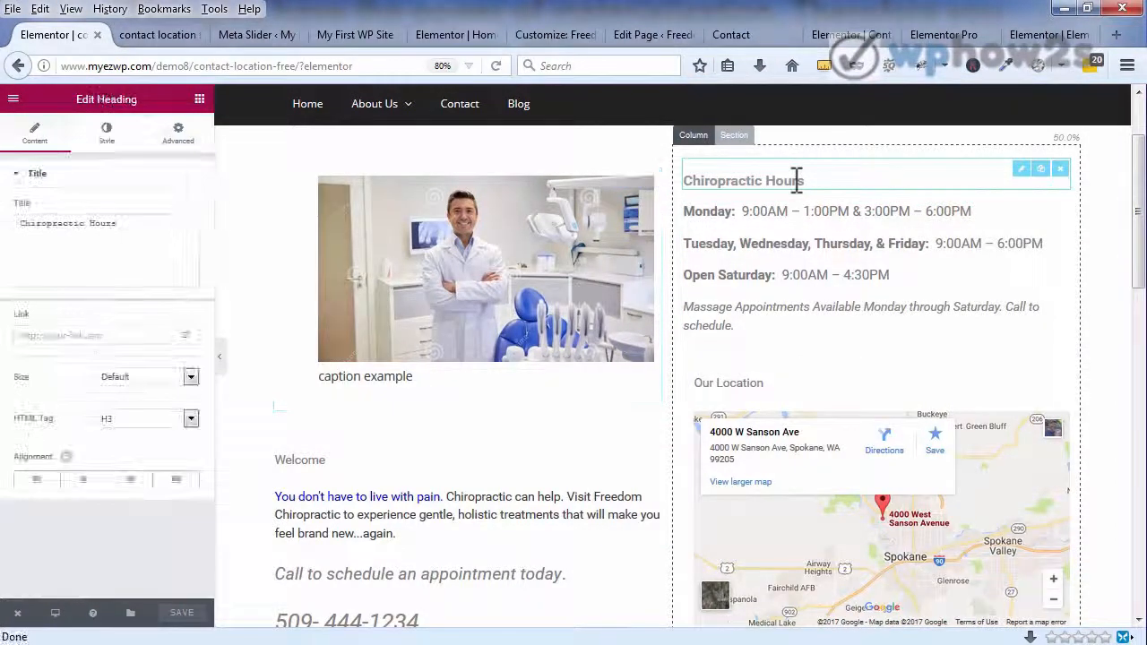
{"action": "left_click", "coordinate": [811, 241]}
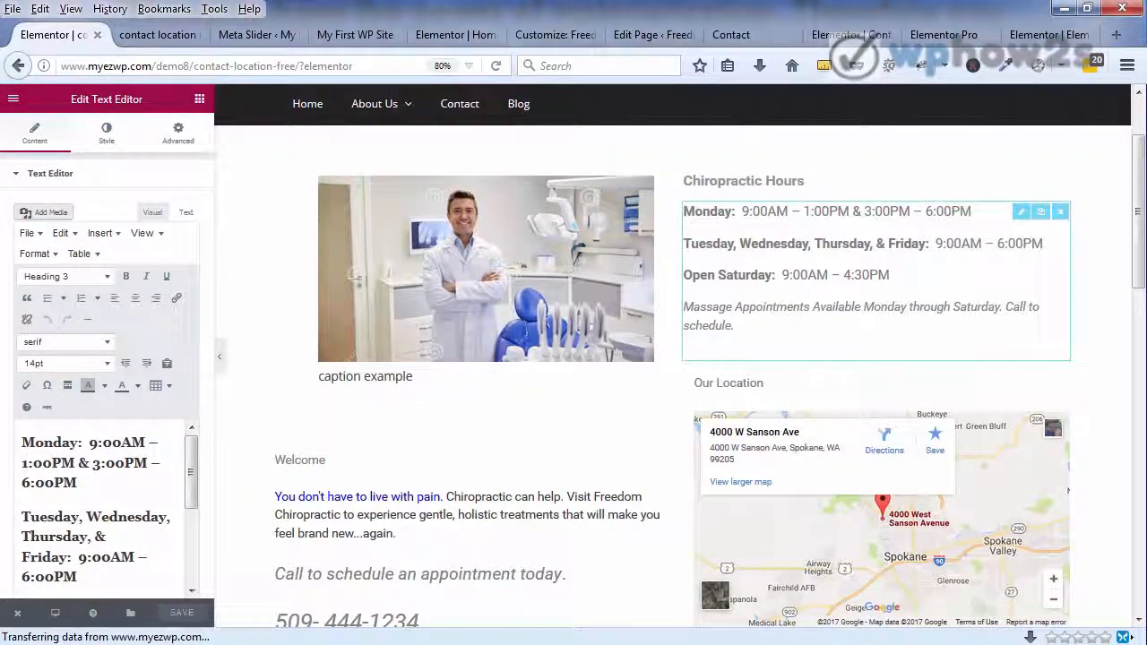
{"action": "left_click_drag", "start_coordinate": [1136, 205], "coordinate": [1124, 259]}
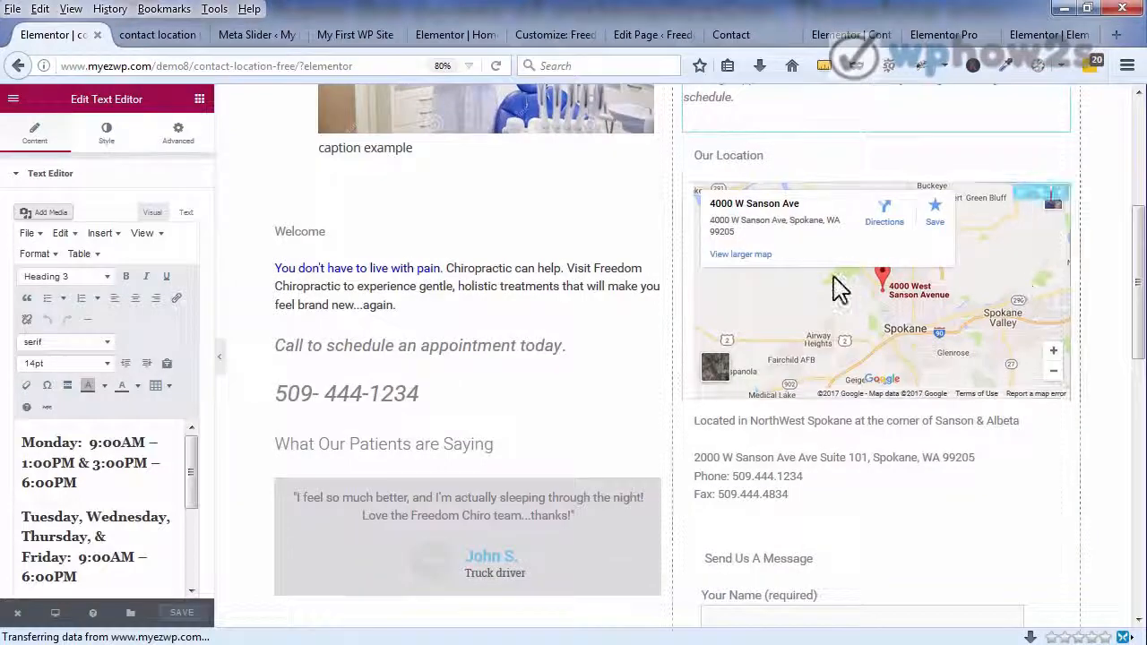
{"action": "left_click", "coordinate": [839, 290]}
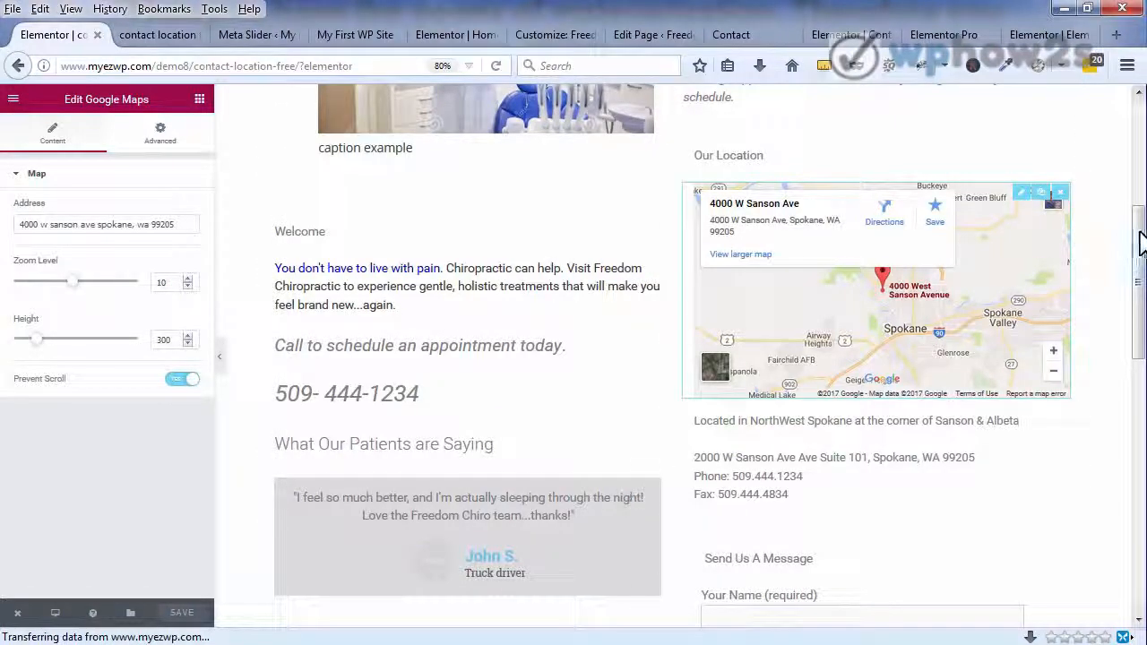
Examine the settings of the address text below the map and of the first two patient testimonials, including the second one's advanced options
{"action": "left_click_drag", "start_coordinate": [1137, 239], "coordinate": [1140, 315]}
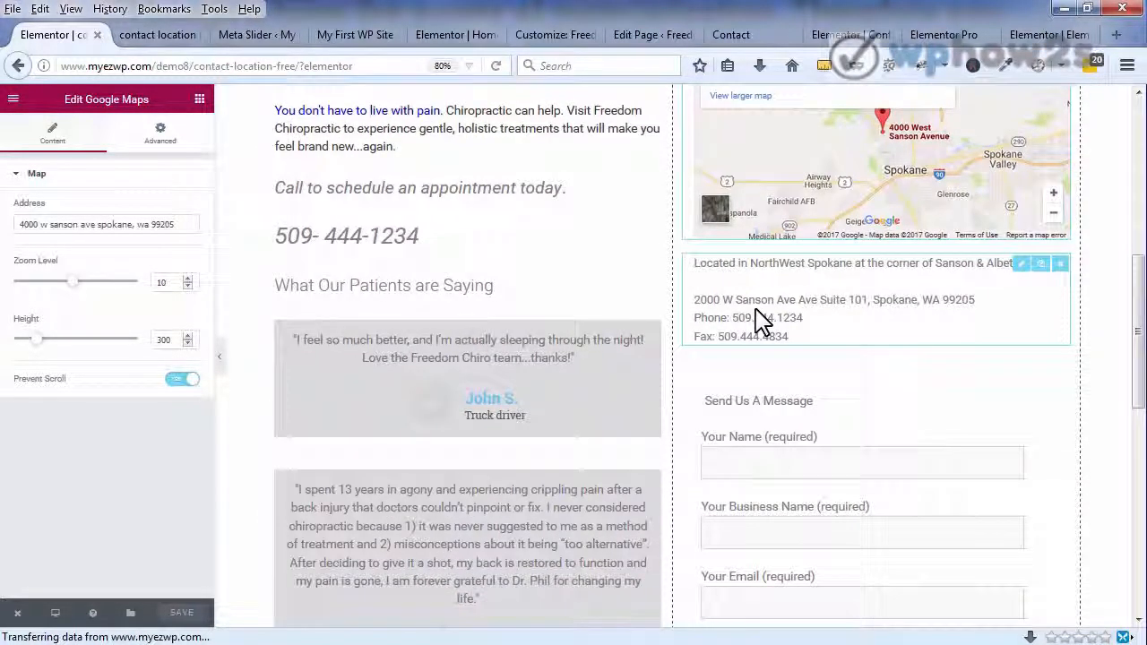
{"action": "left_click", "coordinate": [757, 318]}
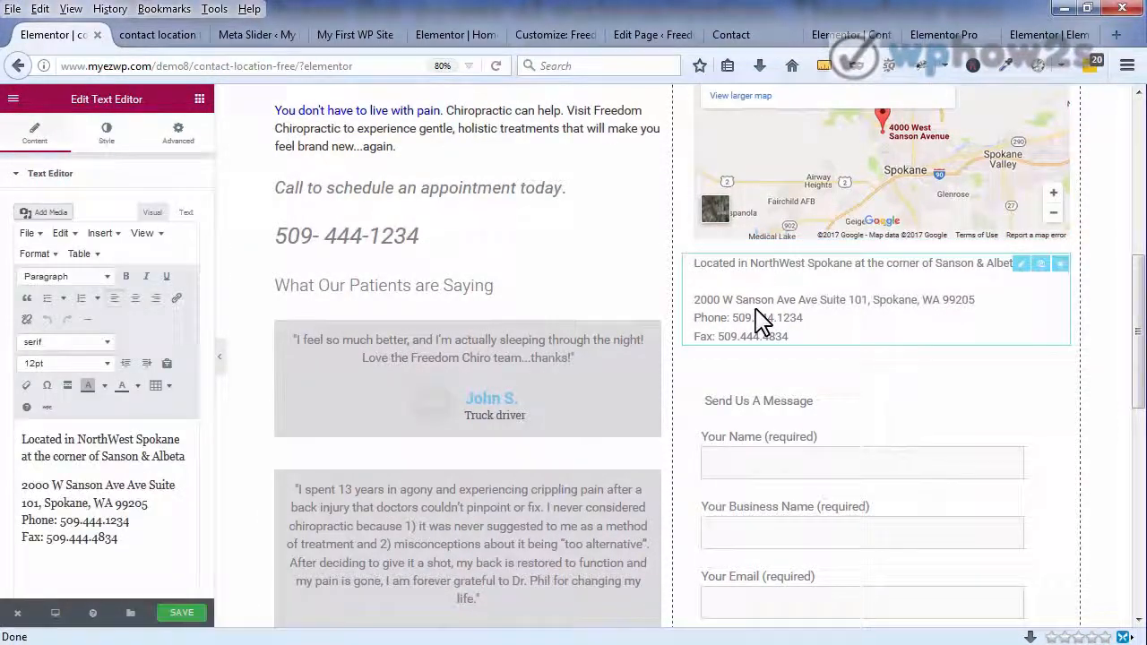
{"action": "left_click", "coordinate": [382, 358]}
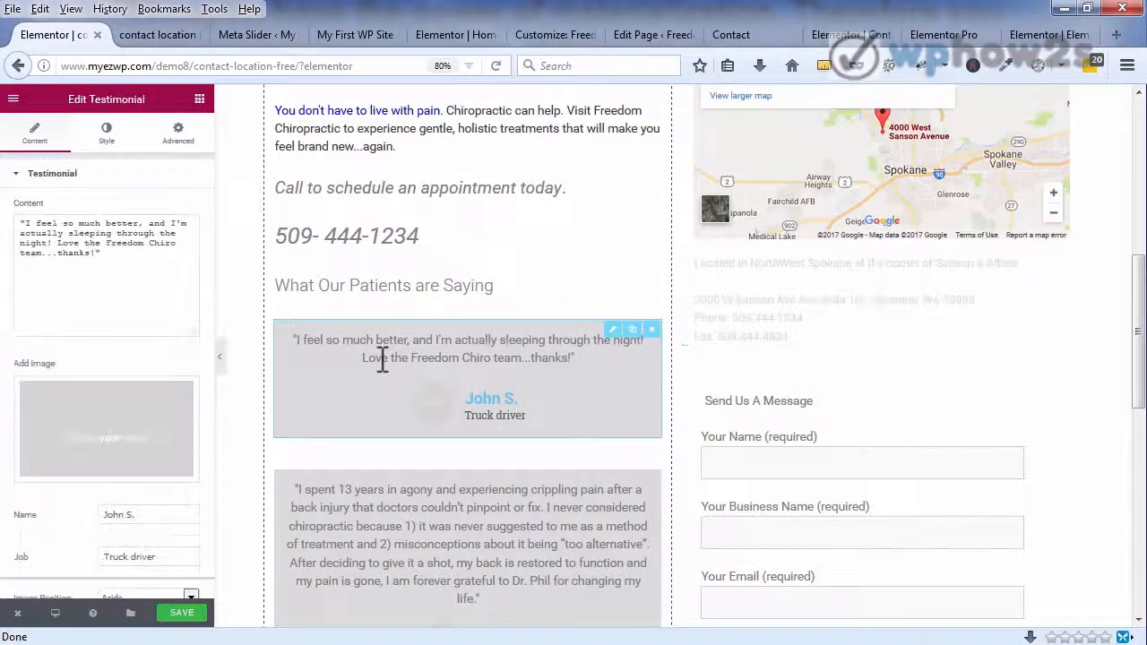
{"action": "left_click", "coordinate": [378, 507]}
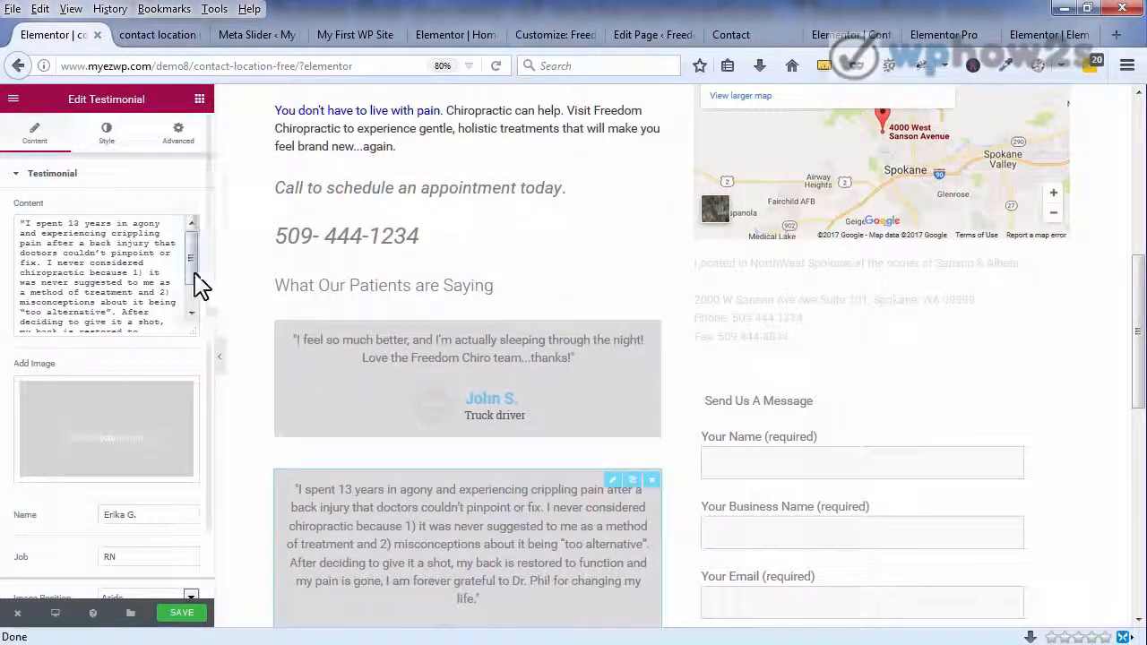
{"action": "left_click", "coordinate": [179, 143]}
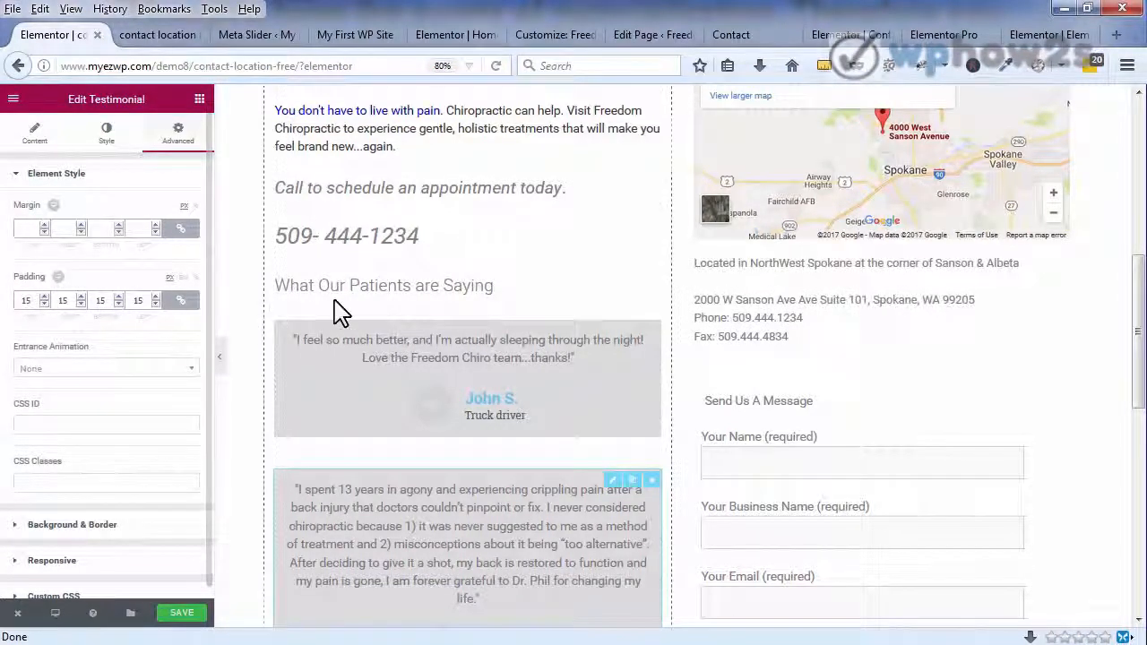
{"action": "left_click_drag", "start_coordinate": [1138, 286], "coordinate": [1141, 359]}
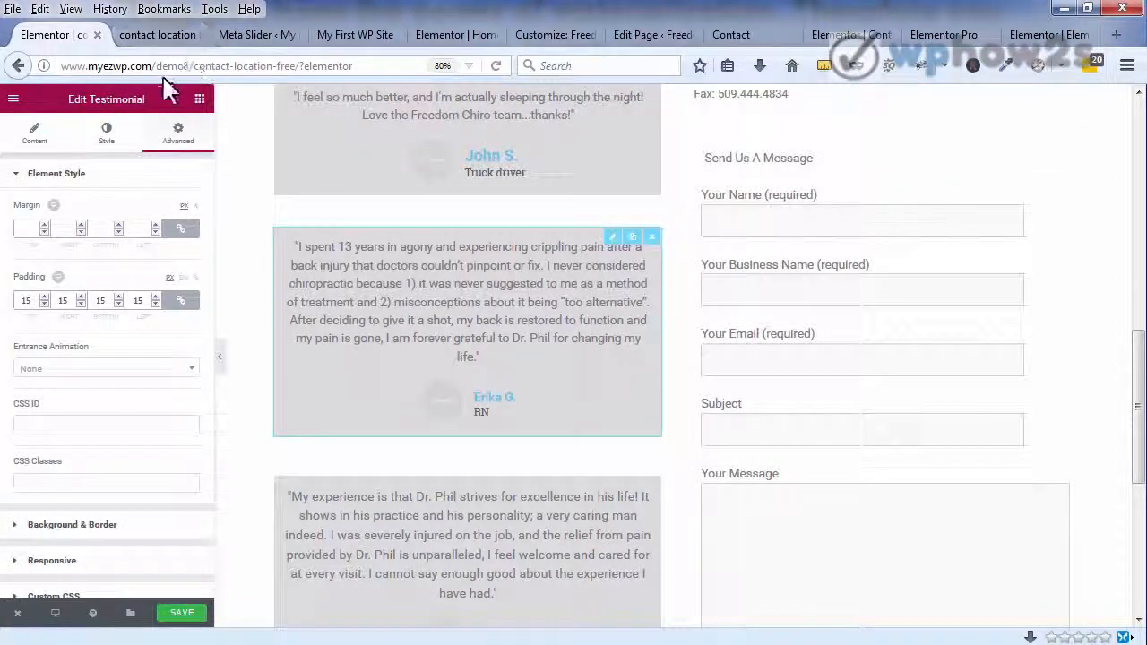
Switch to the WordPress admin and open "Contact form 1" for editing from the contact forms list
{"action": "left_click", "coordinate": [249, 36]}
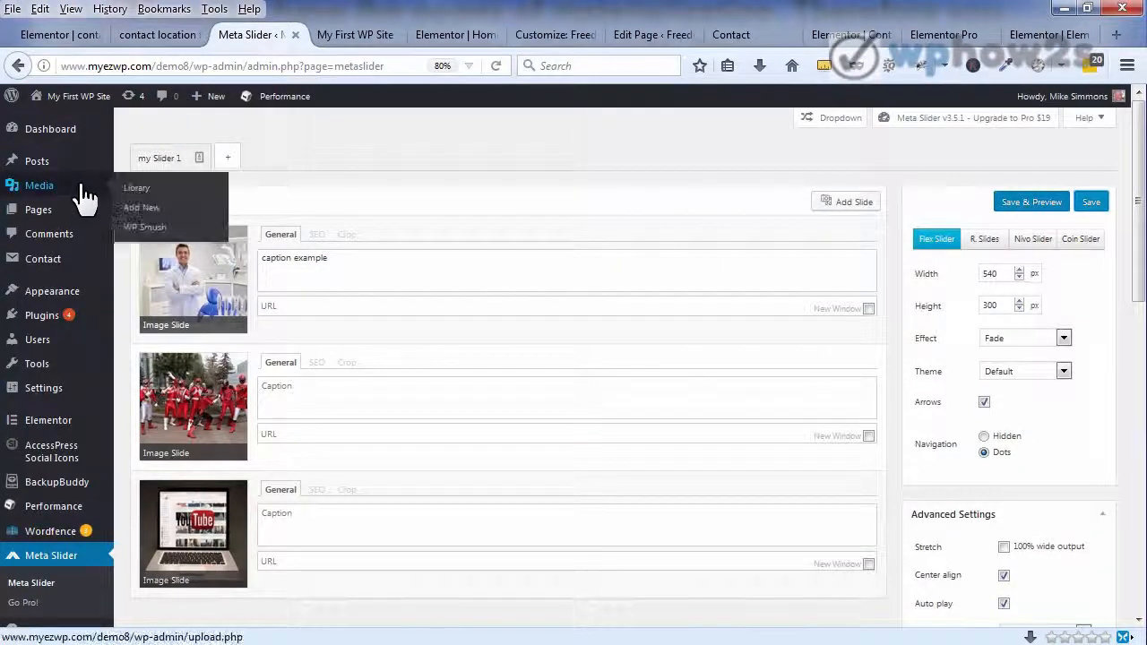
{"action": "mouse_move", "coordinate": [40, 274]}
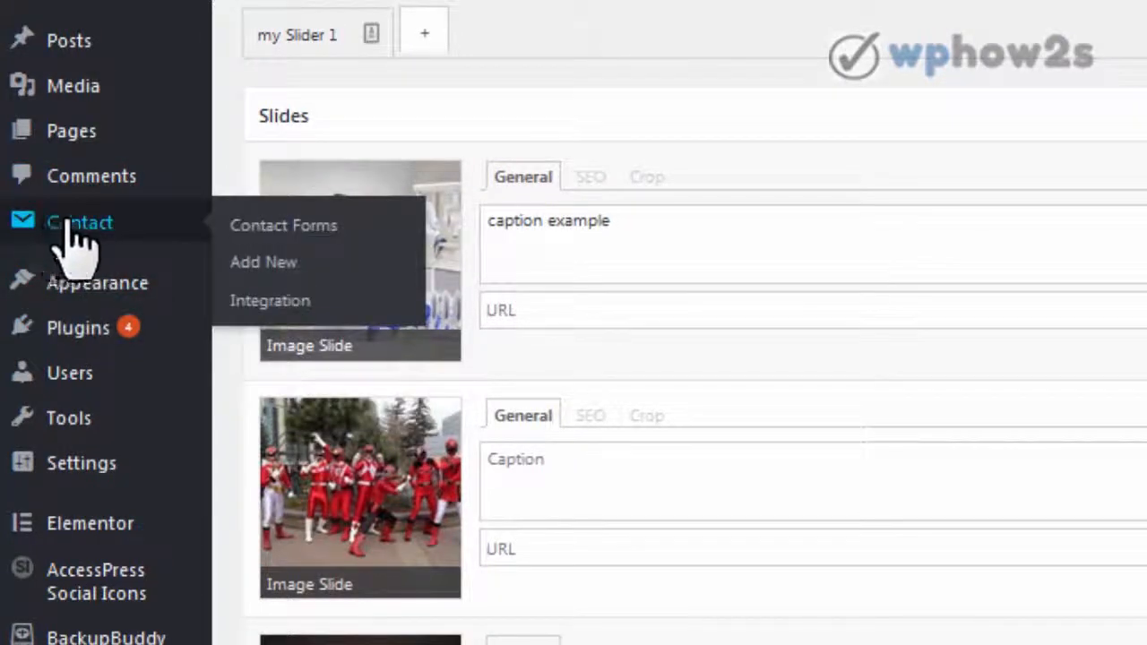
{"action": "left_click", "coordinate": [88, 221]}
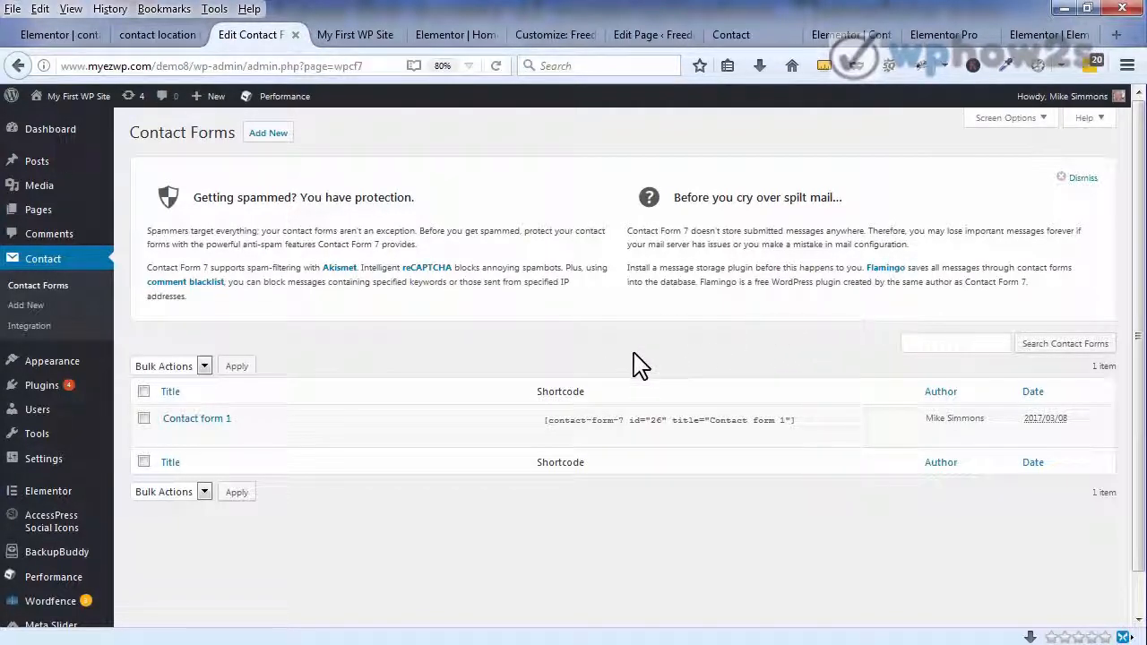
{"action": "left_click", "coordinate": [191, 421]}
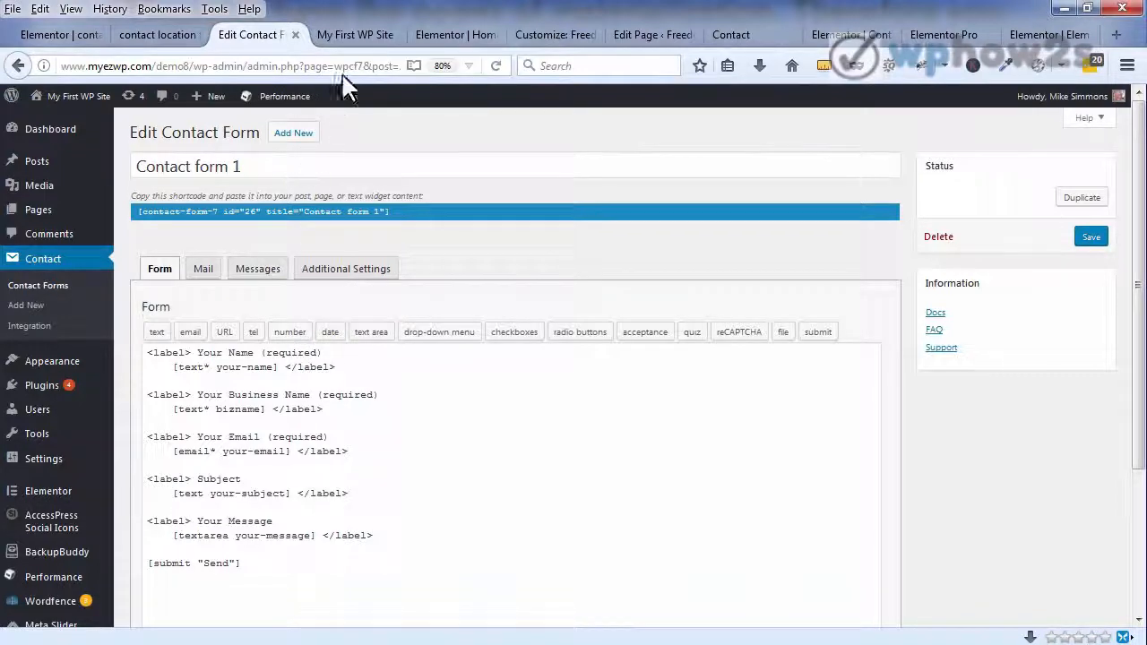
Compare the form on the live contact page, the shortcode in its Elementor text widget, and the shortcode of "Contact form 1"
{"action": "left_click", "coordinate": [149, 35]}
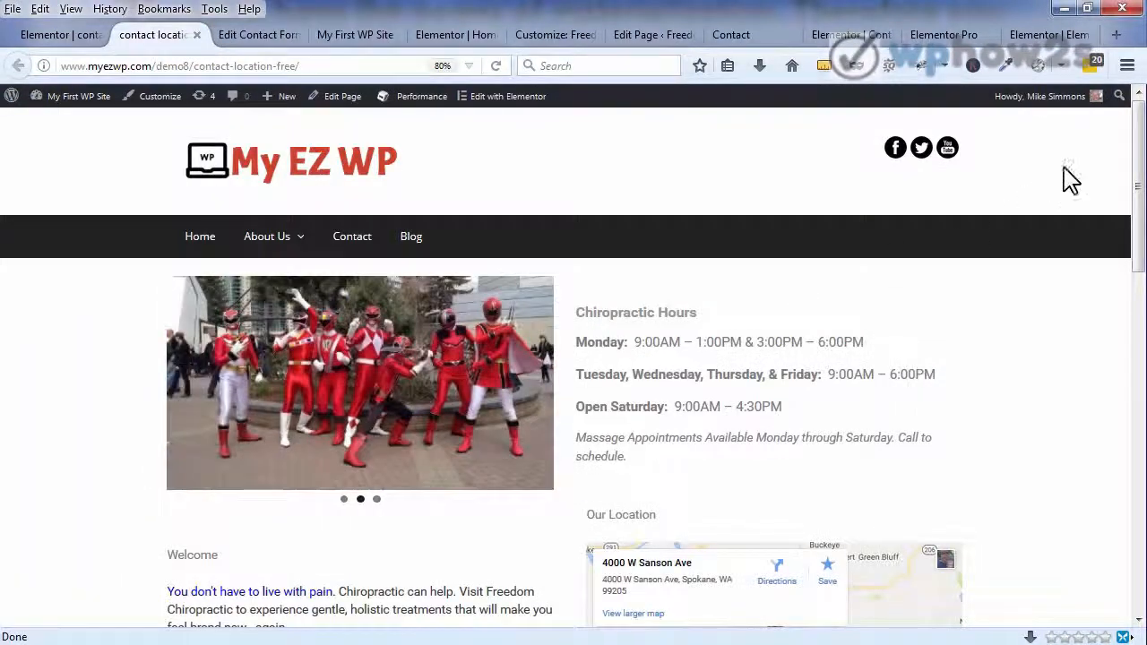
{"action": "left_click_drag", "start_coordinate": [1139, 146], "coordinate": [1129, 417]}
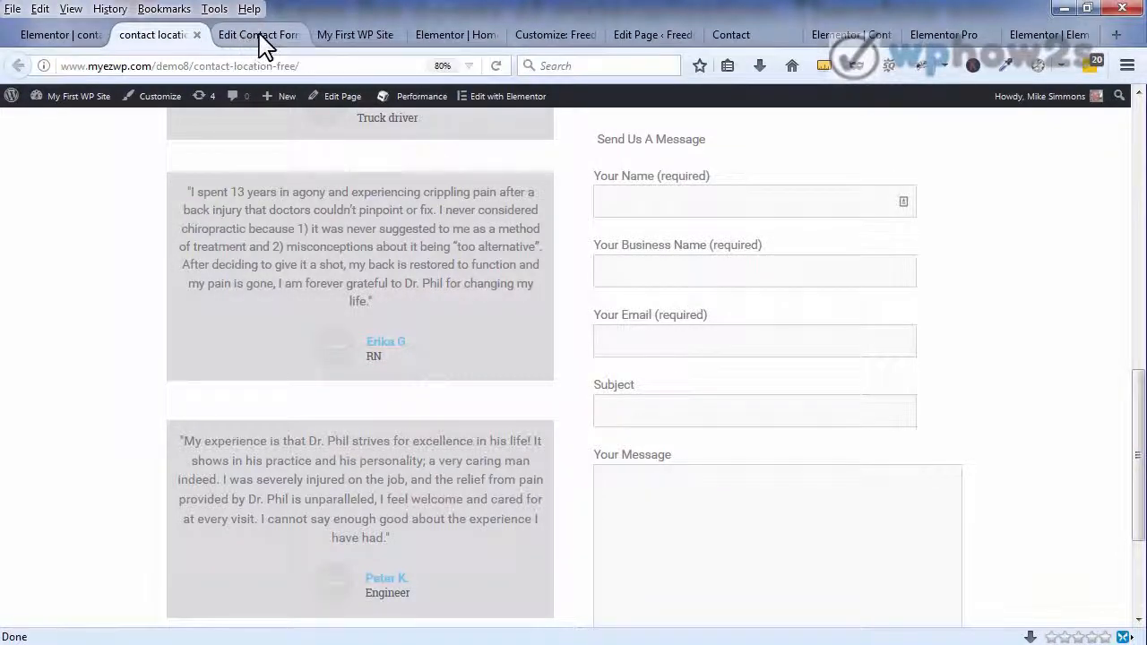
{"action": "left_click", "coordinate": [64, 38]}
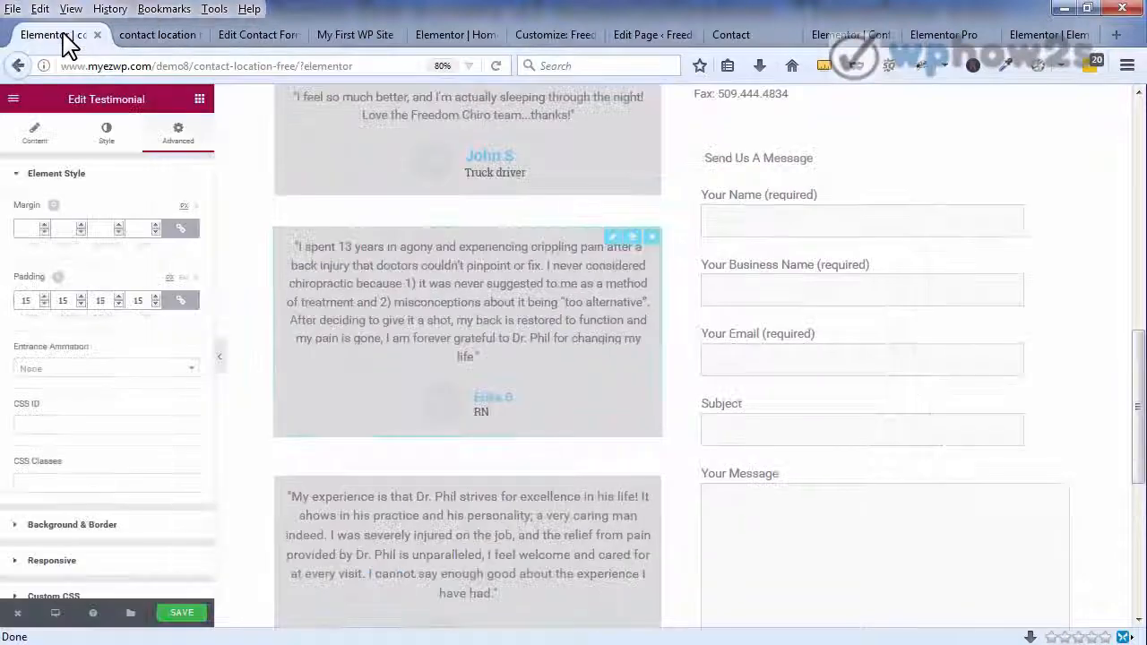
{"action": "left_click", "coordinate": [804, 333]}
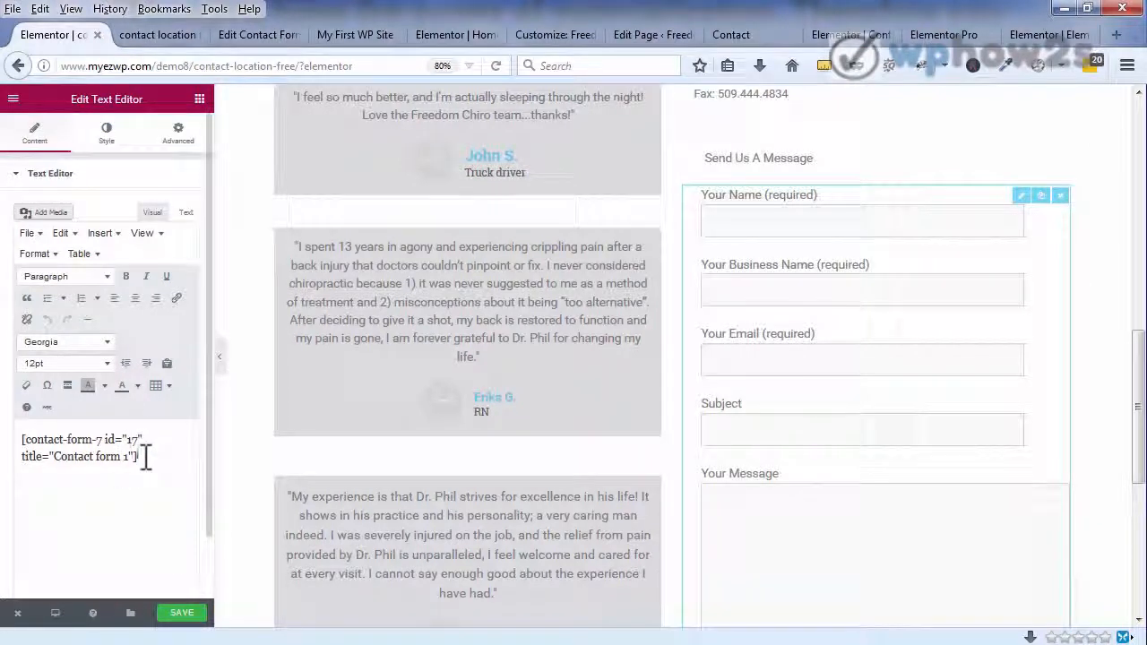
{"action": "left_click", "coordinate": [250, 38]}
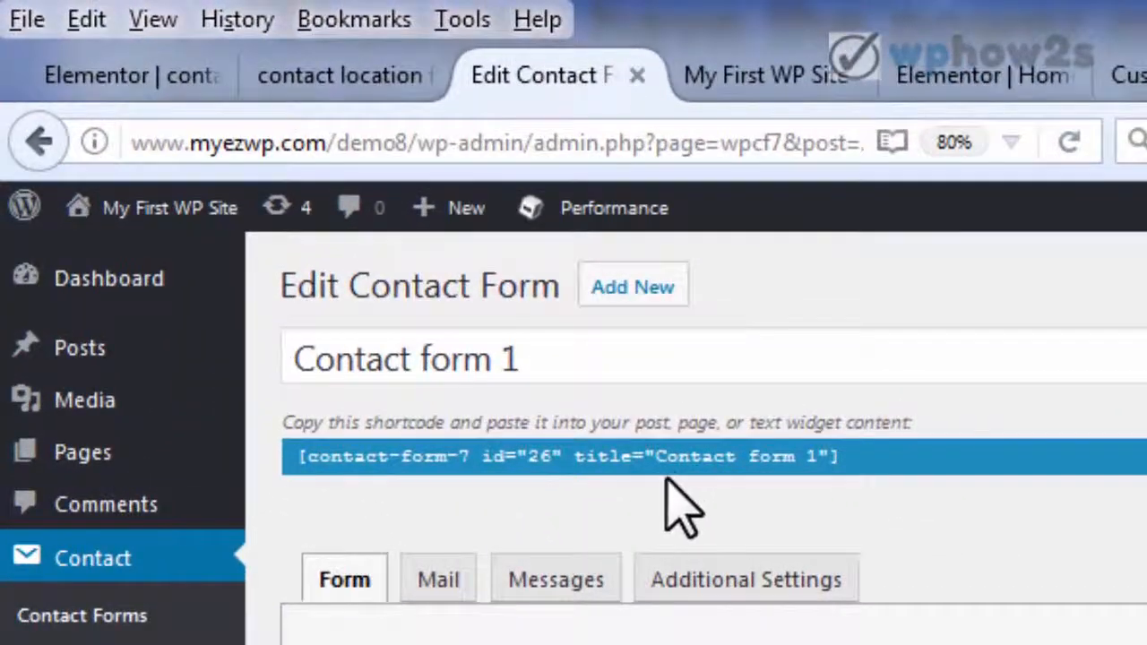
{"action": "left_click", "coordinate": [483, 455]}
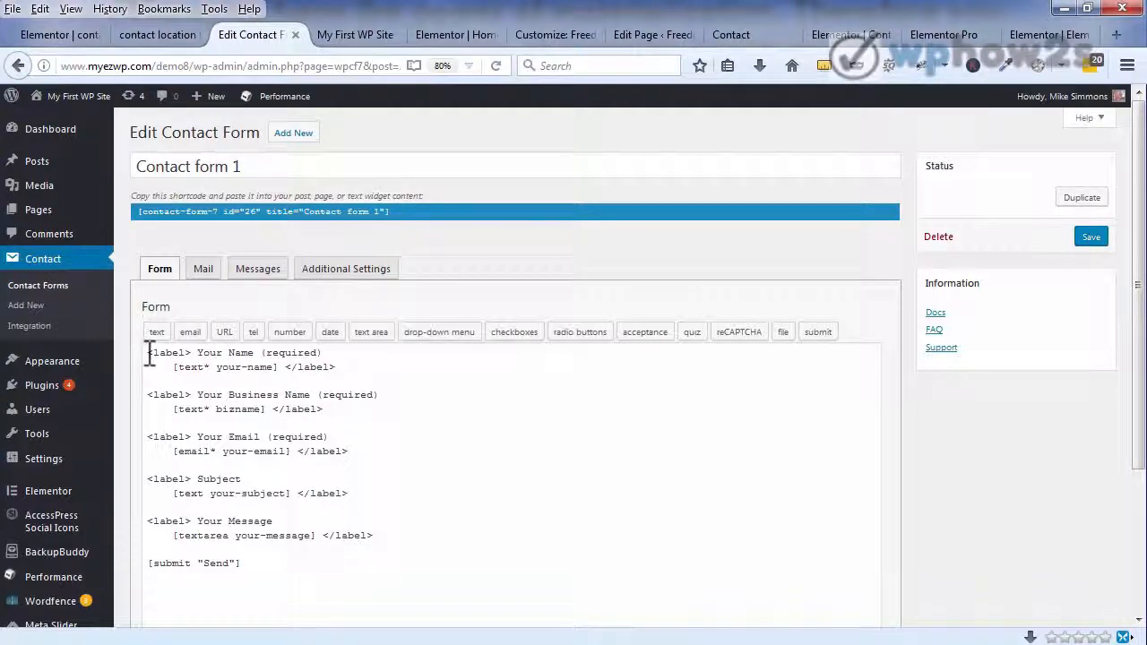
Duplicate the "Your Name (required)" label and field code directly below the original in the form template
{"action": "left_click_drag", "start_coordinate": [148, 352], "coordinate": [346, 348]}
{"action": "key", "text": "ctrl+c"}
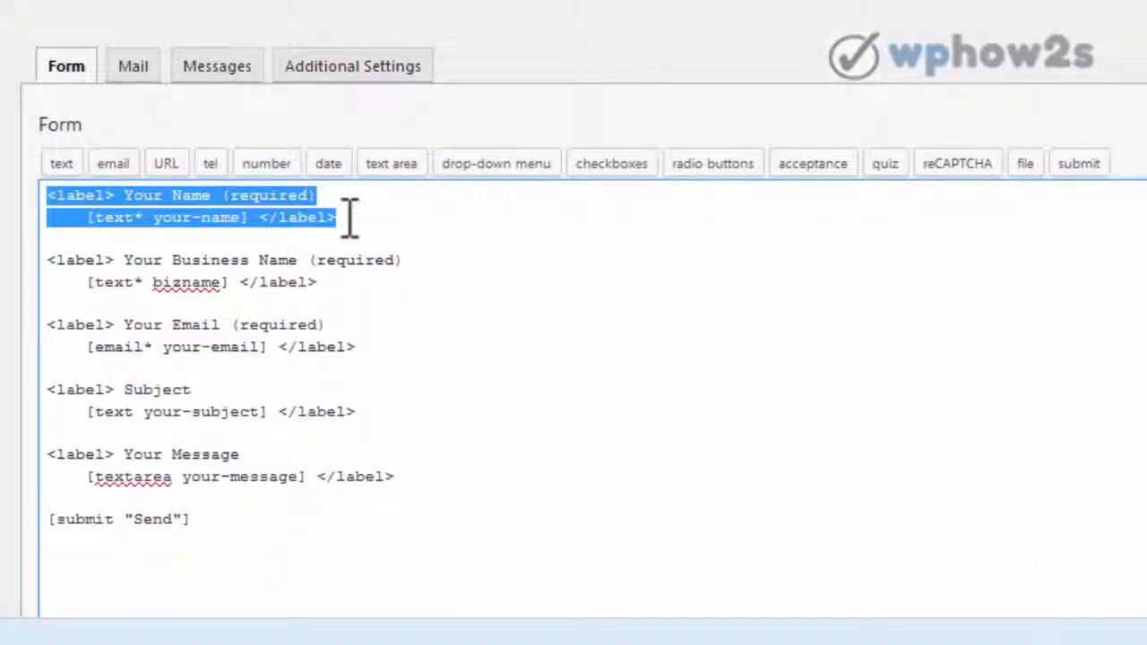
{"action": "right_click", "coordinate": [262, 211]}
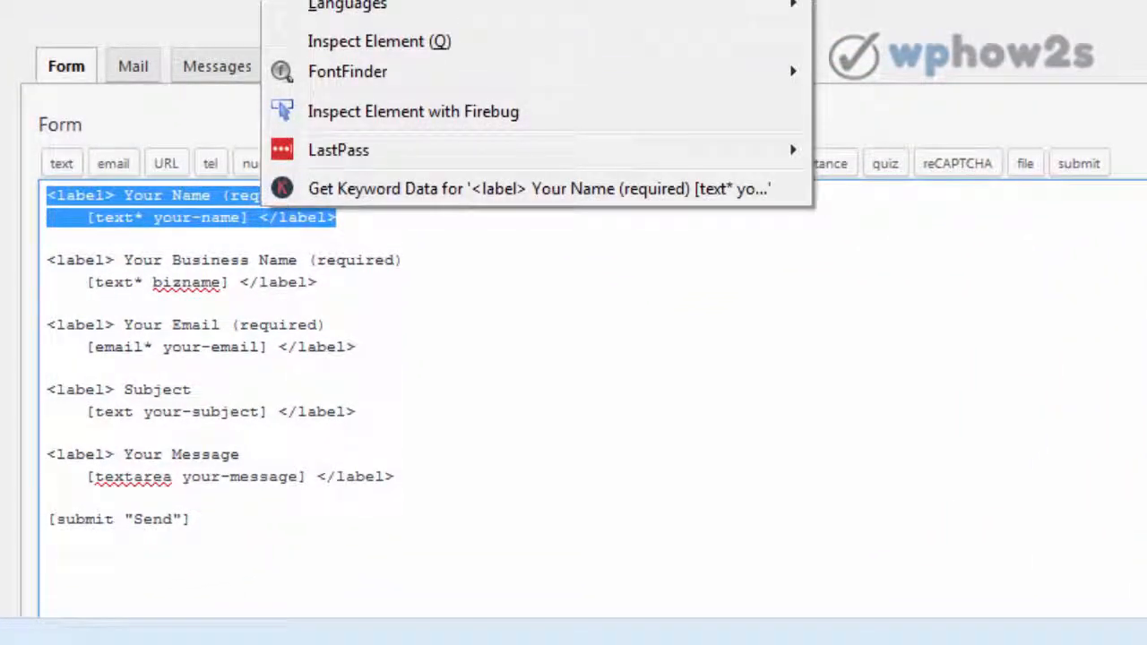
{"action": "left_click", "coordinate": [309, 2]}
{"action": "key", "text": "Right"}
{"action": "key", "text": "Return"}
{"action": "key", "text": "Return"}
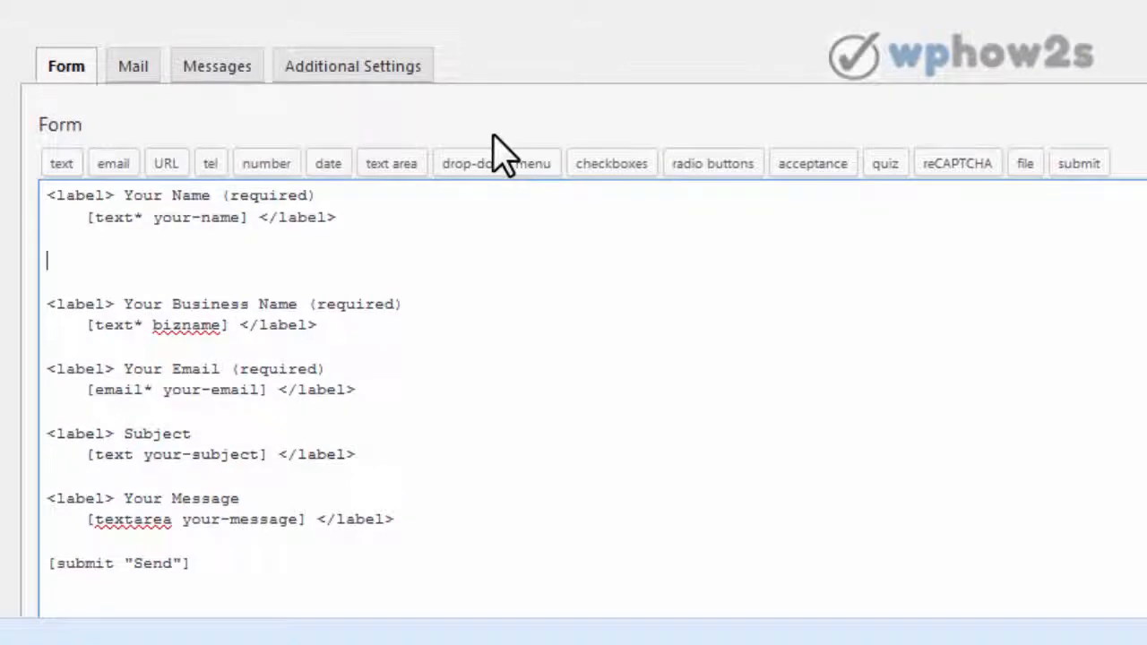
{"action": "key", "text": "ctrl+v"}
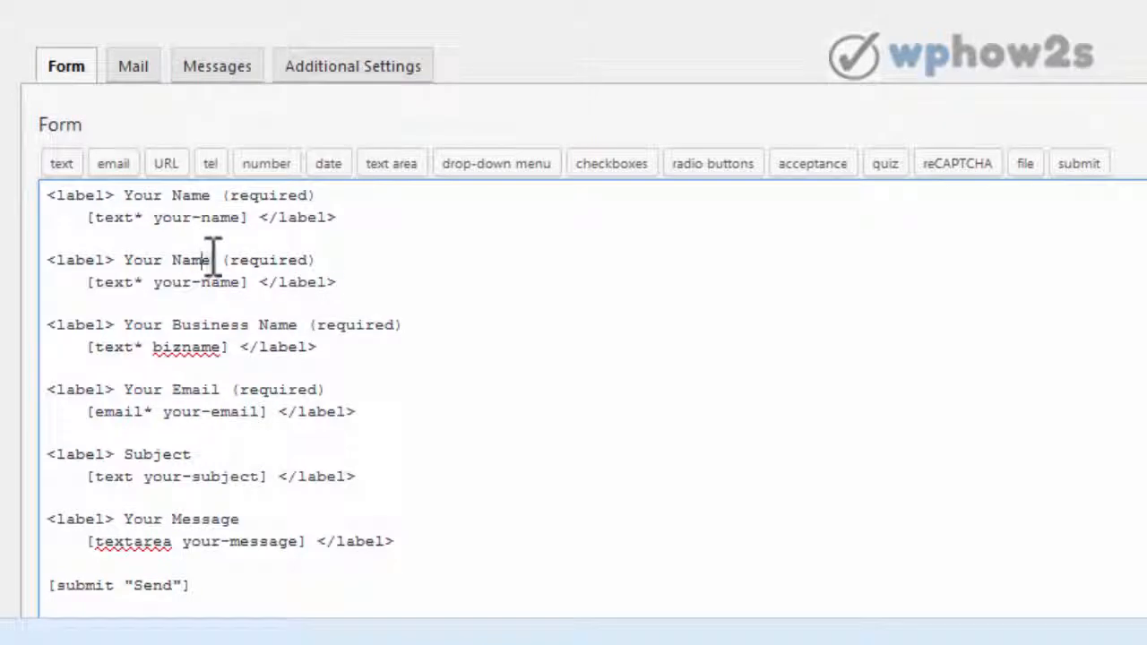
Change the duplicated label's wording to "Your Phone (required)", checking the field labels on the live page
{"action": "left_click_drag", "start_coordinate": [210, 259], "coordinate": [172, 259]}
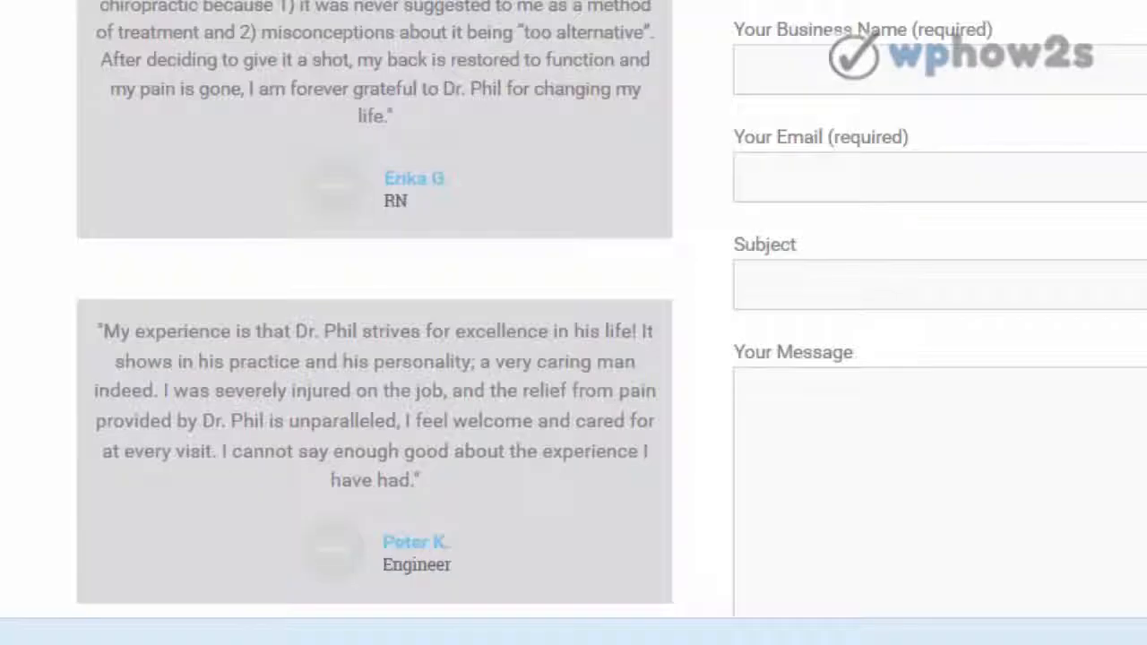
{"action": "left_click_drag", "start_coordinate": [736, 139], "coordinate": [929, 134]}
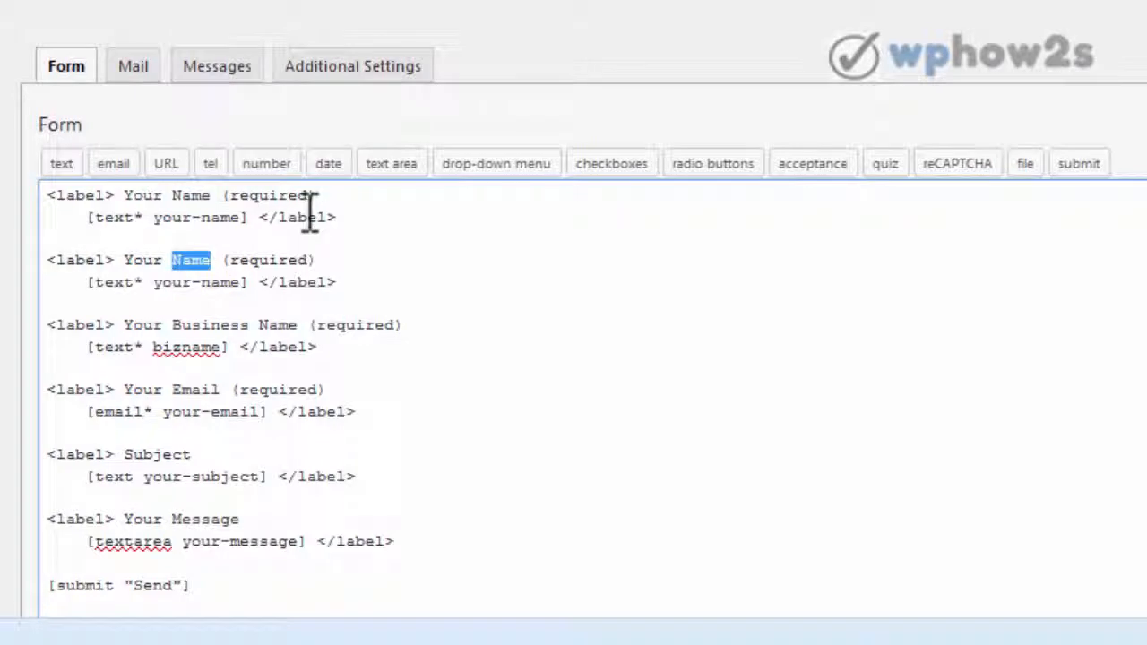
{"action": "type", "text": "Phone"}
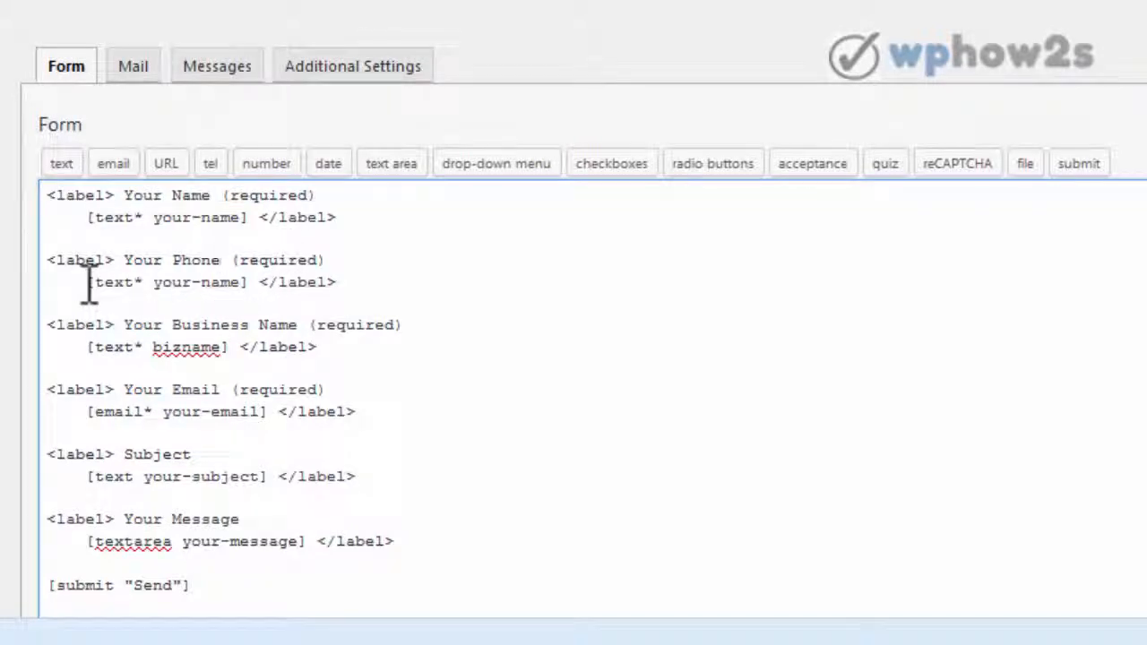
Configure a telephone form tag as a required field with "Phone" as its default text, used as the placeholder
{"action": "left_click_drag", "start_coordinate": [87, 281], "coordinate": [136, 283]}
{"action": "left_click_drag", "start_coordinate": [223, 283], "coordinate": [249, 283]}
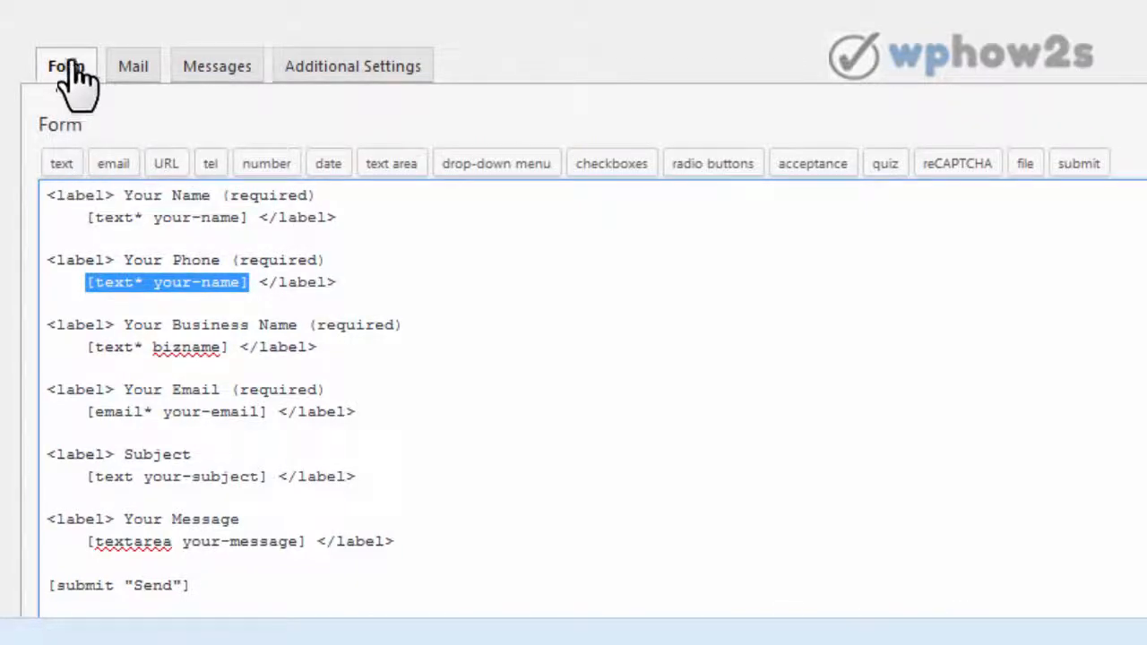
{"action": "left_click", "coordinate": [211, 169]}
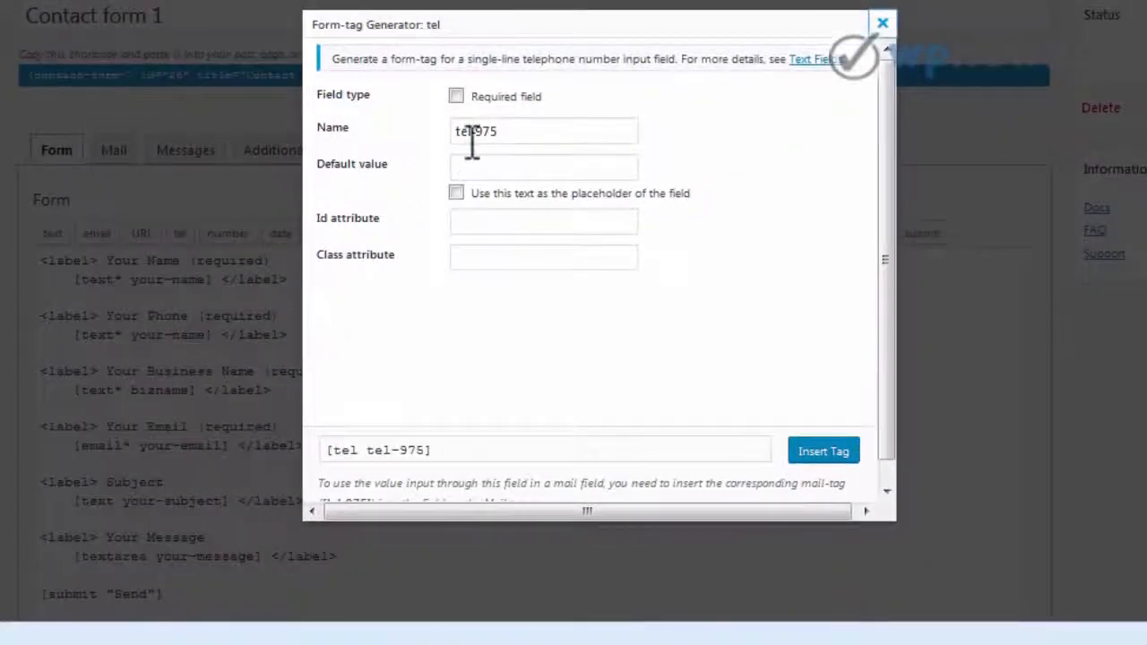
{"action": "left_click", "coordinate": [455, 96]}
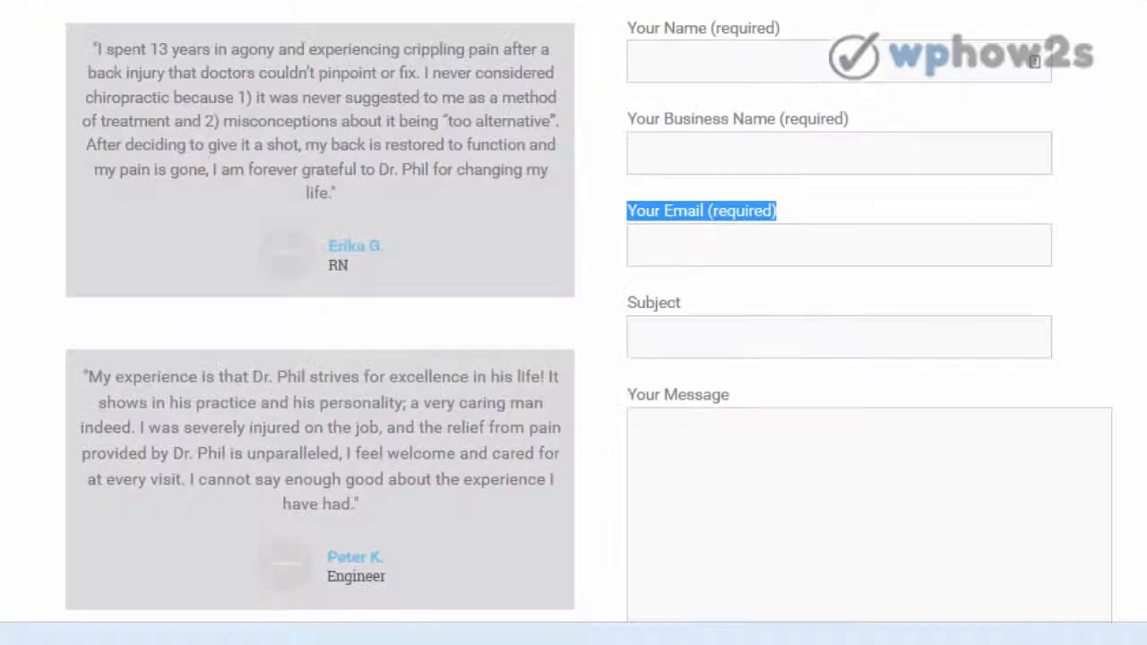
{"action": "left_click", "coordinate": [707, 157]}
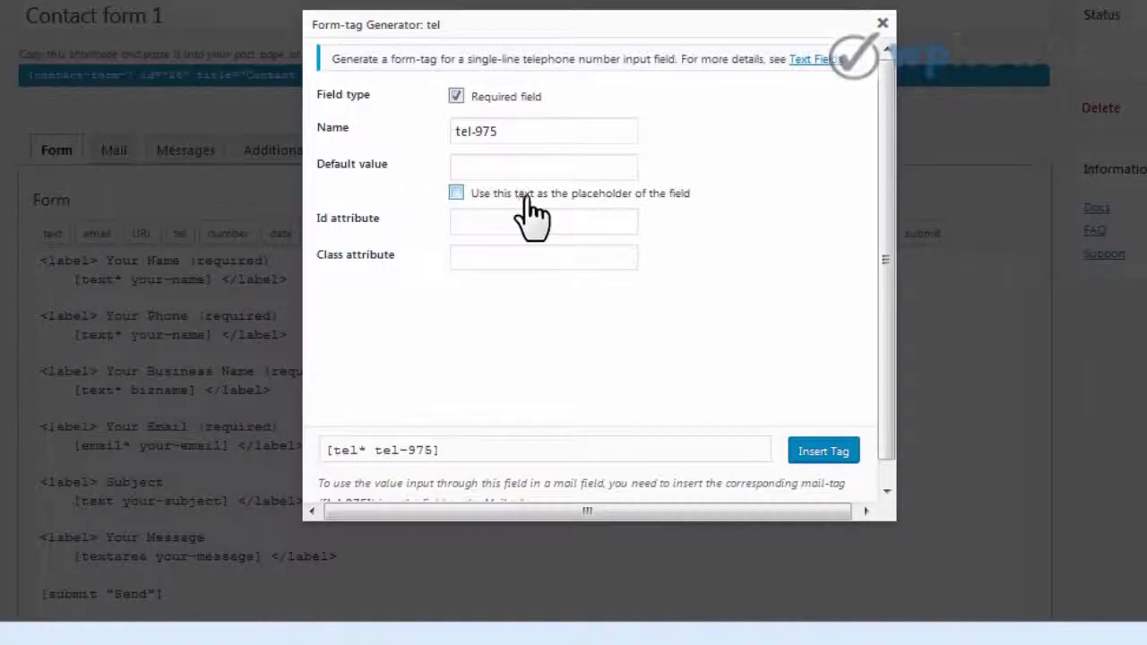
{"action": "left_click", "coordinate": [456, 193]}
{"action": "left_click", "coordinate": [509, 167]}
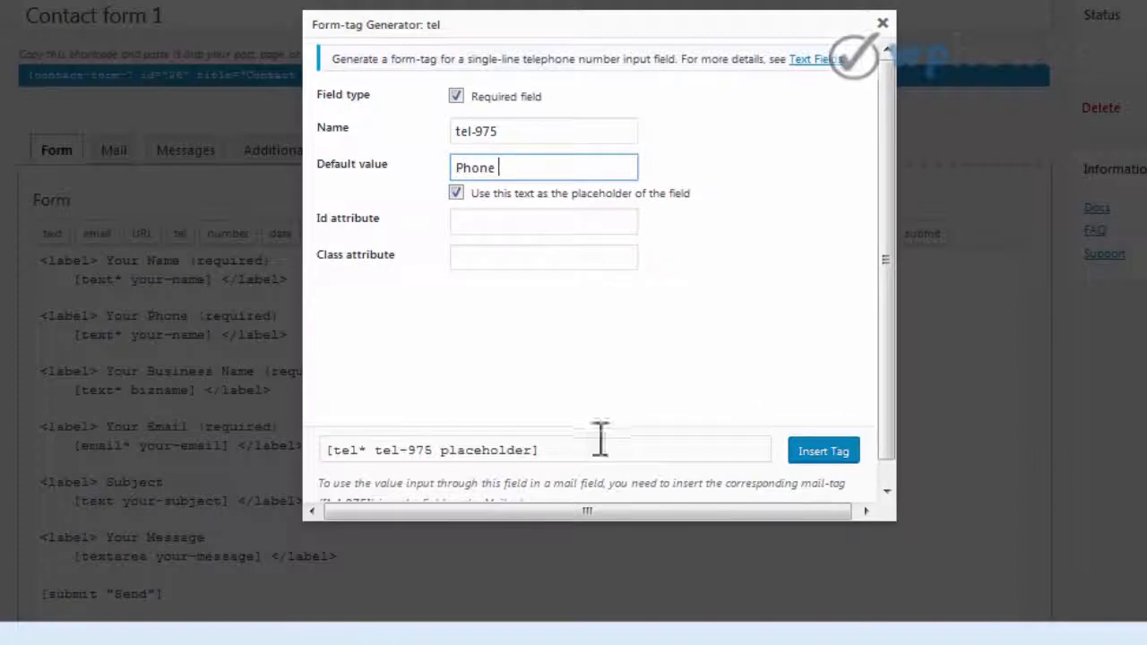
{"action": "left_click", "coordinate": [216, 330]}
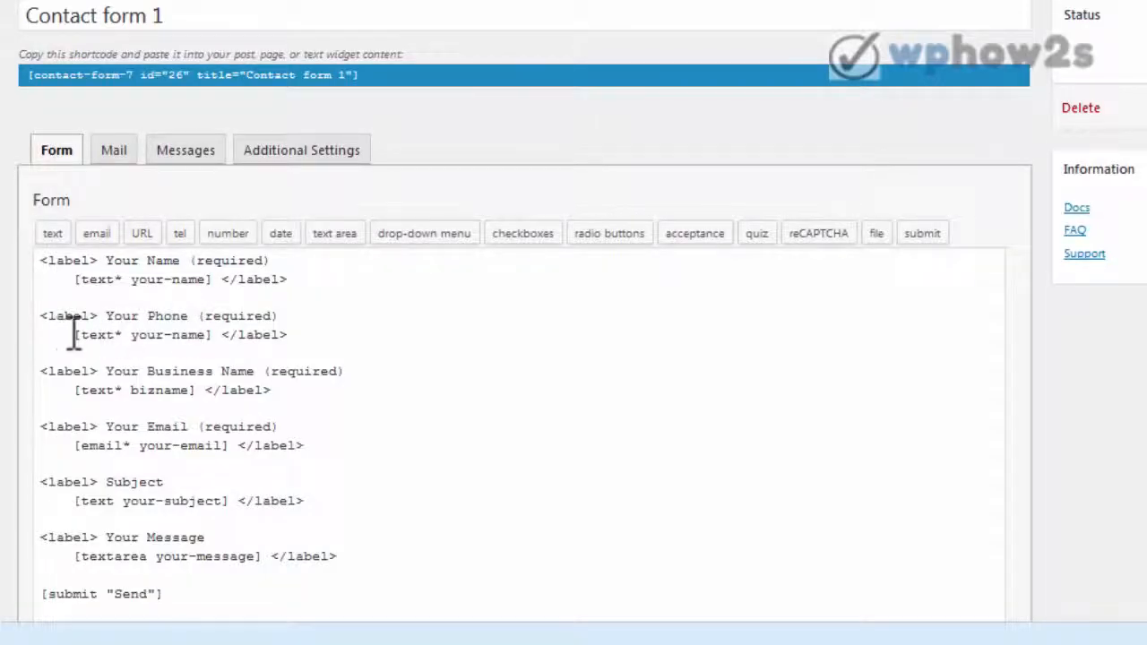
Copy the telephone tag code with the "Phone" placeholder from the form-tag generator and close the generator
{"action": "left_click_drag", "start_coordinate": [78, 334], "coordinate": [215, 336]}
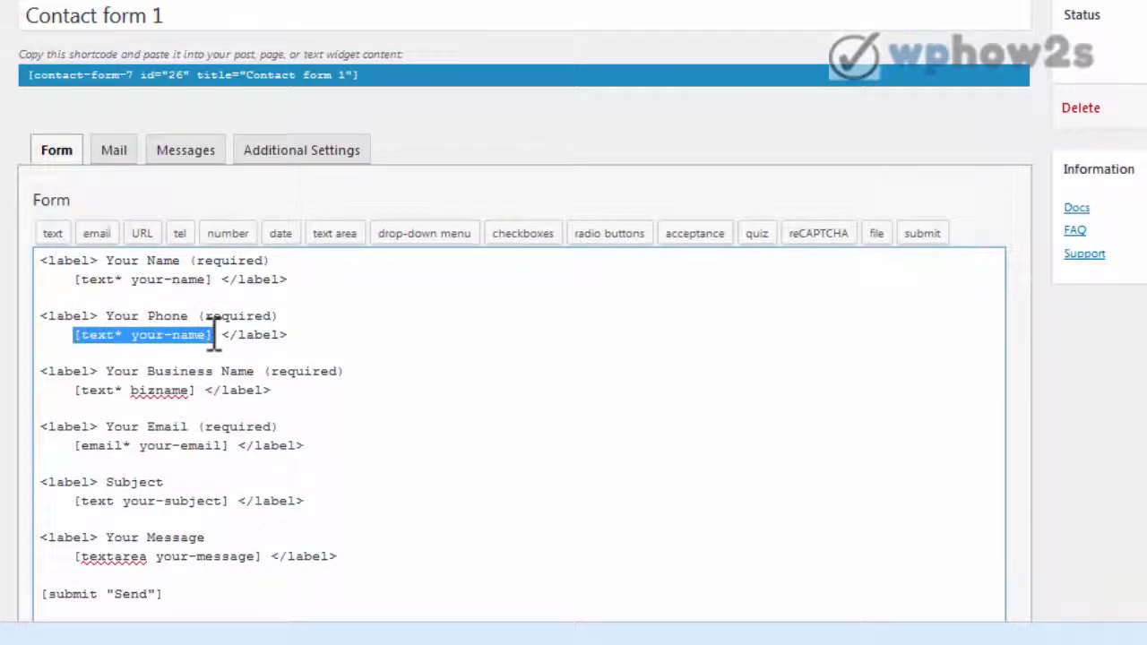
{"action": "left_click", "coordinate": [178, 237]}
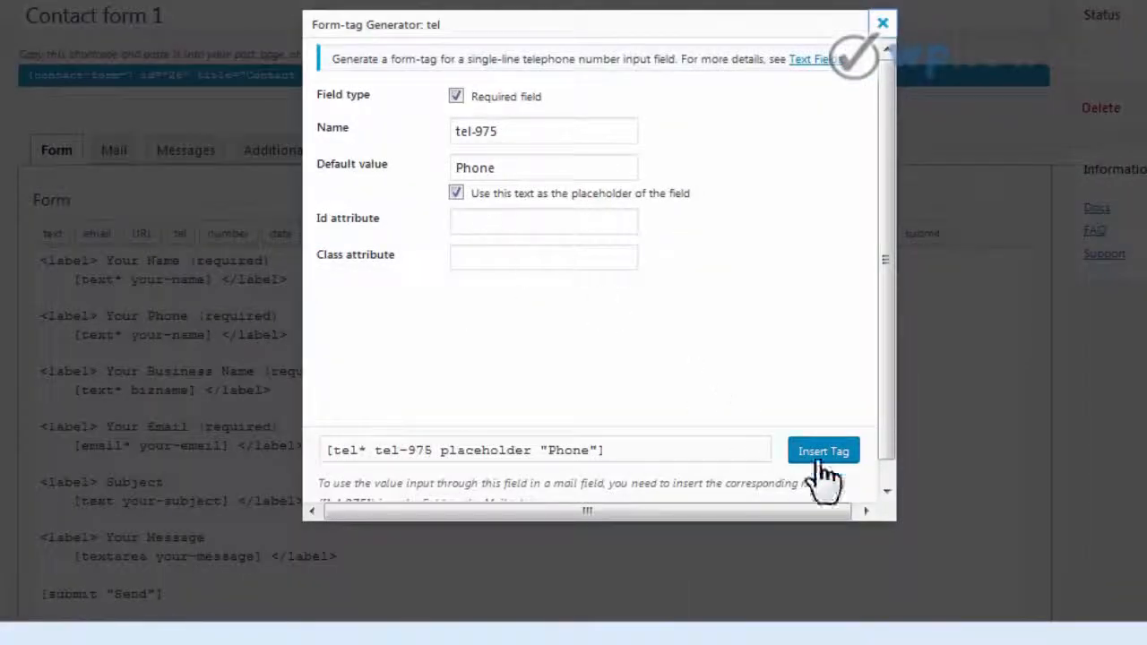
{"action": "left_click", "coordinate": [464, 445]}
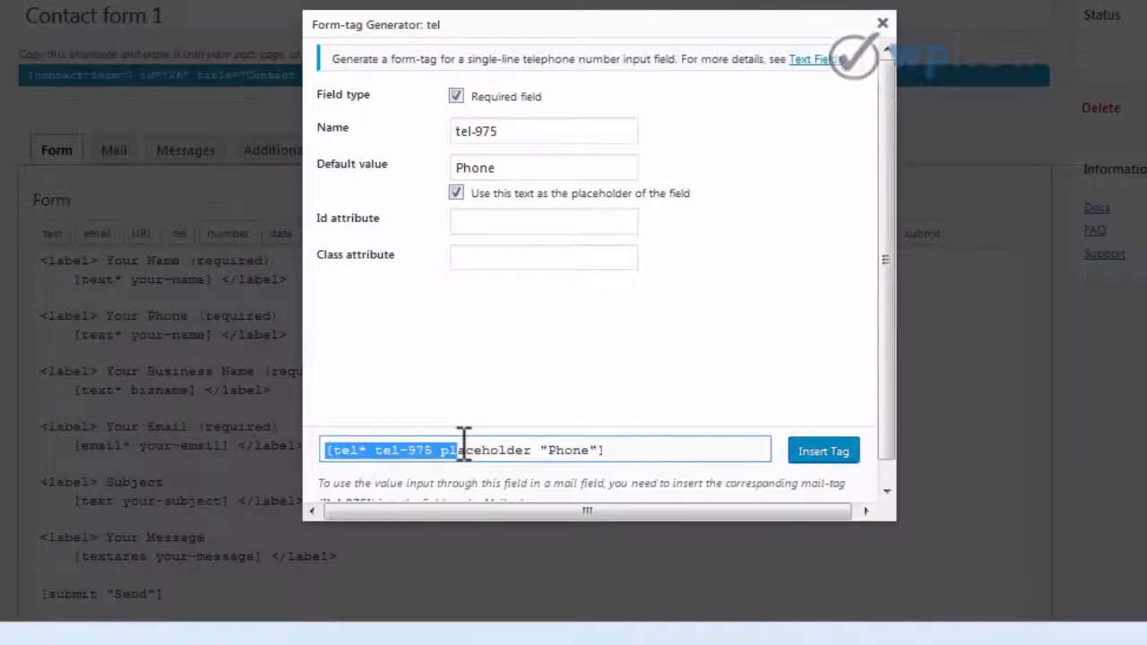
{"action": "triple_click", "coordinate": [464, 445]}
{"action": "key", "text": "ctrl+c"}
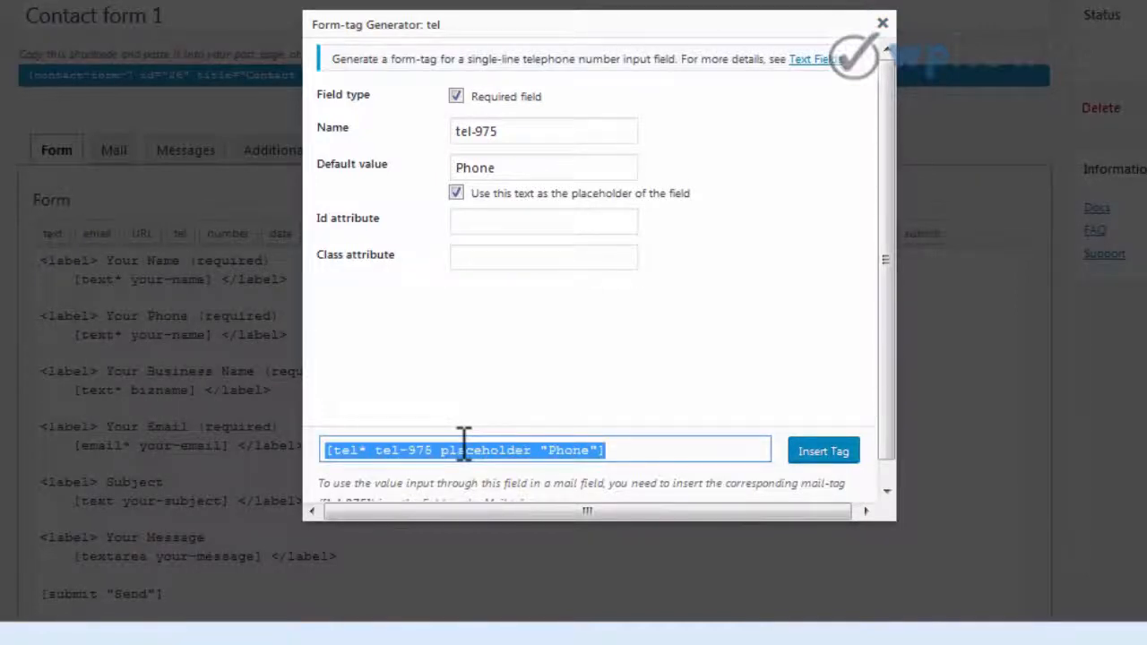
{"action": "right_click", "coordinate": [464, 445]}
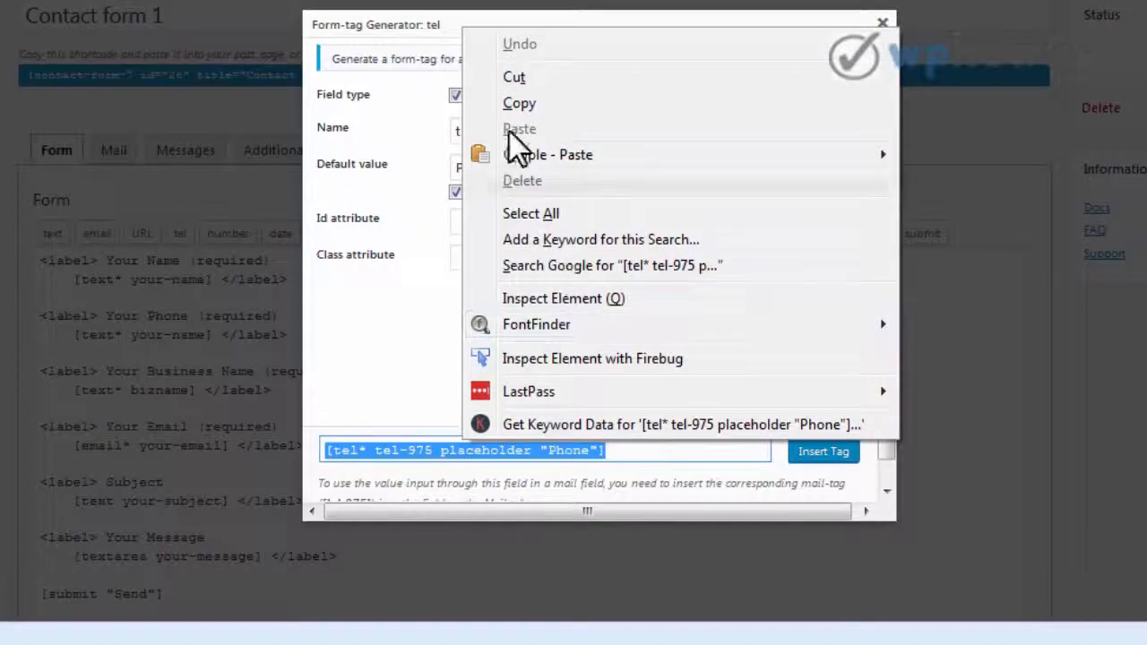
{"action": "left_click", "coordinate": [514, 102]}
{"action": "left_click", "coordinate": [184, 371]}
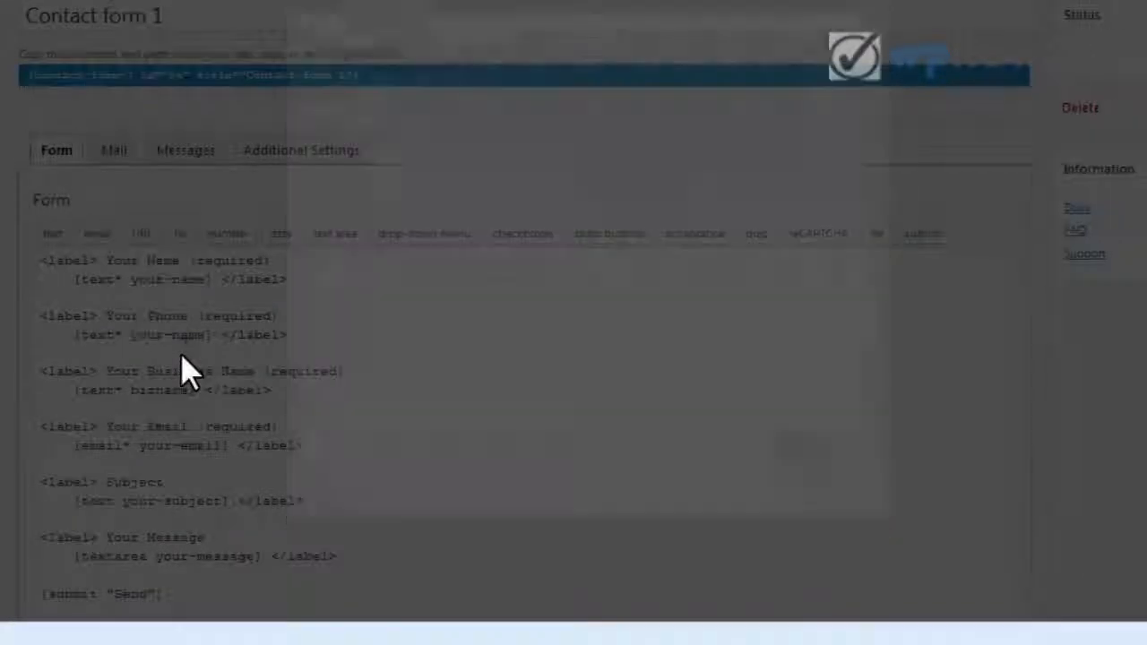
Replace the duplicated your-name field code under the "Your Phone (required)" label with the copied telephone tag
{"action": "left_click_drag", "start_coordinate": [212, 332], "coordinate": [181, 331]}
{"action": "right_click", "coordinate": [180, 334]}
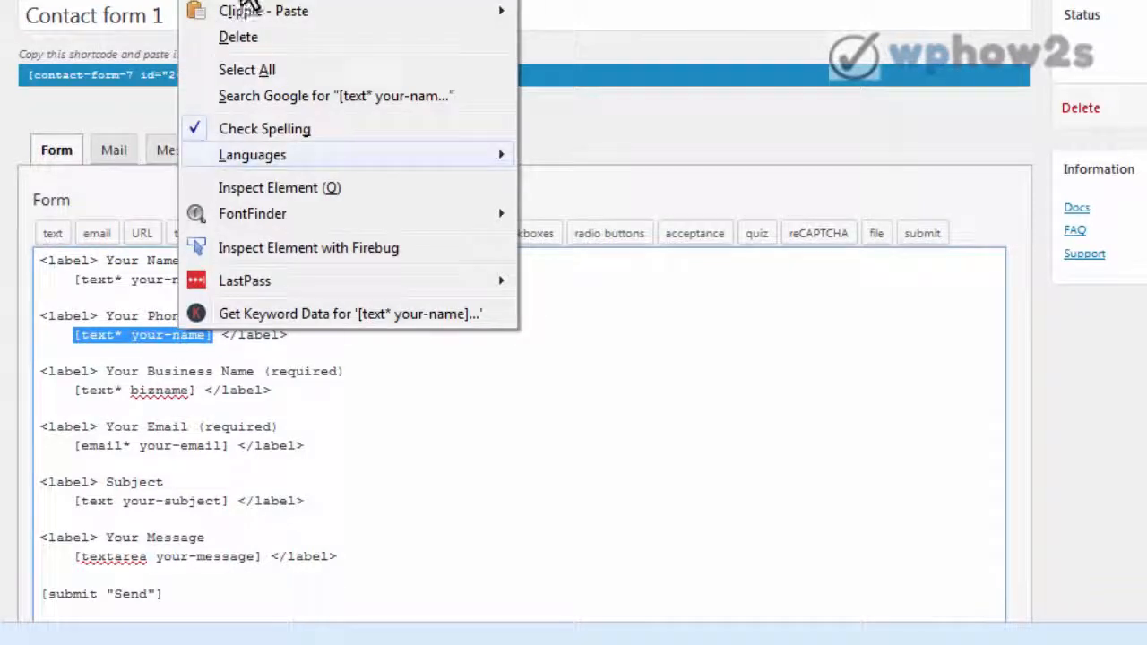
{"action": "left_click", "coordinate": [248, 7]}
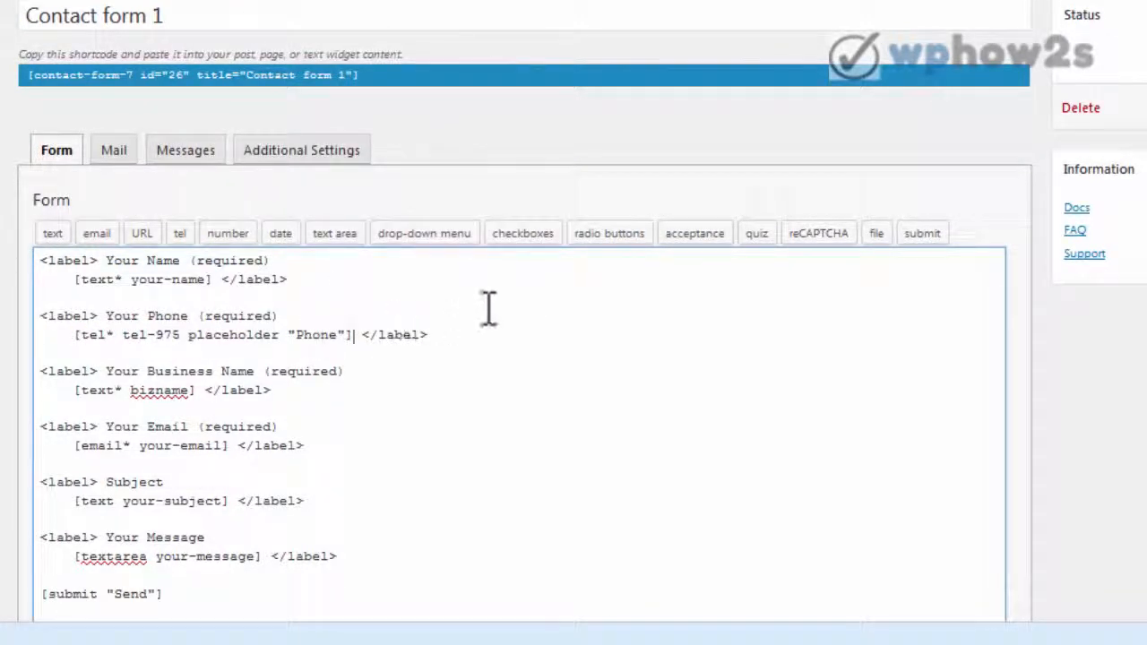
Copy the [tel-975] mail-tag from the usage note in the telephone form-tag generator and close the generator
{"action": "left_click", "coordinate": [180, 234]}
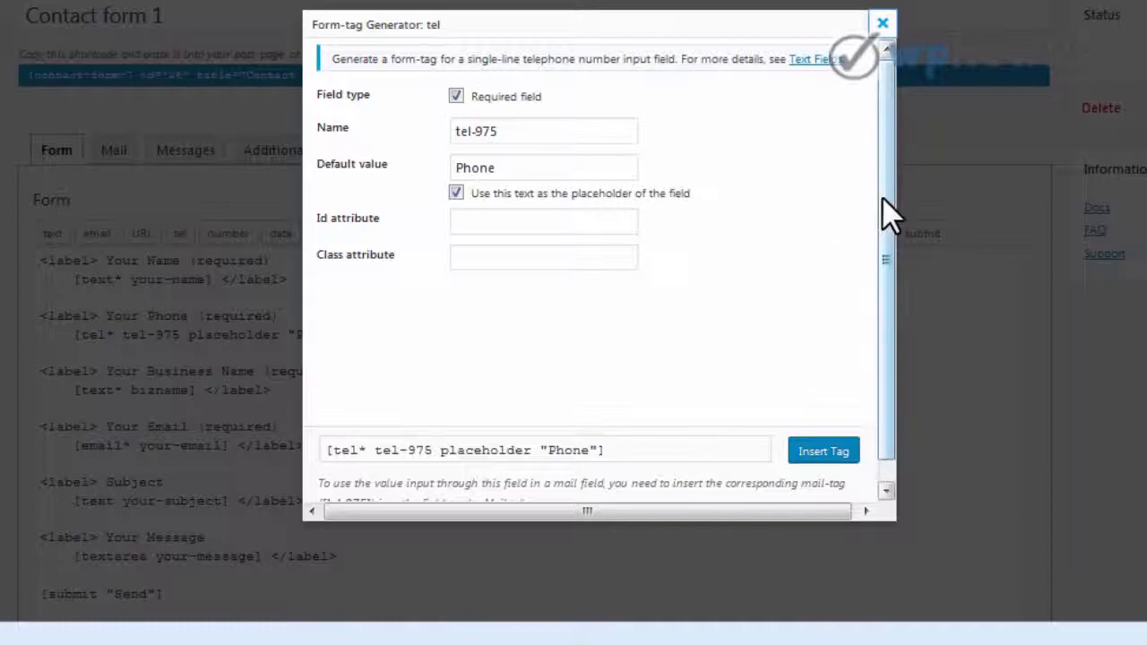
{"action": "left_click_drag", "start_coordinate": [883, 212], "coordinate": [884, 314]}
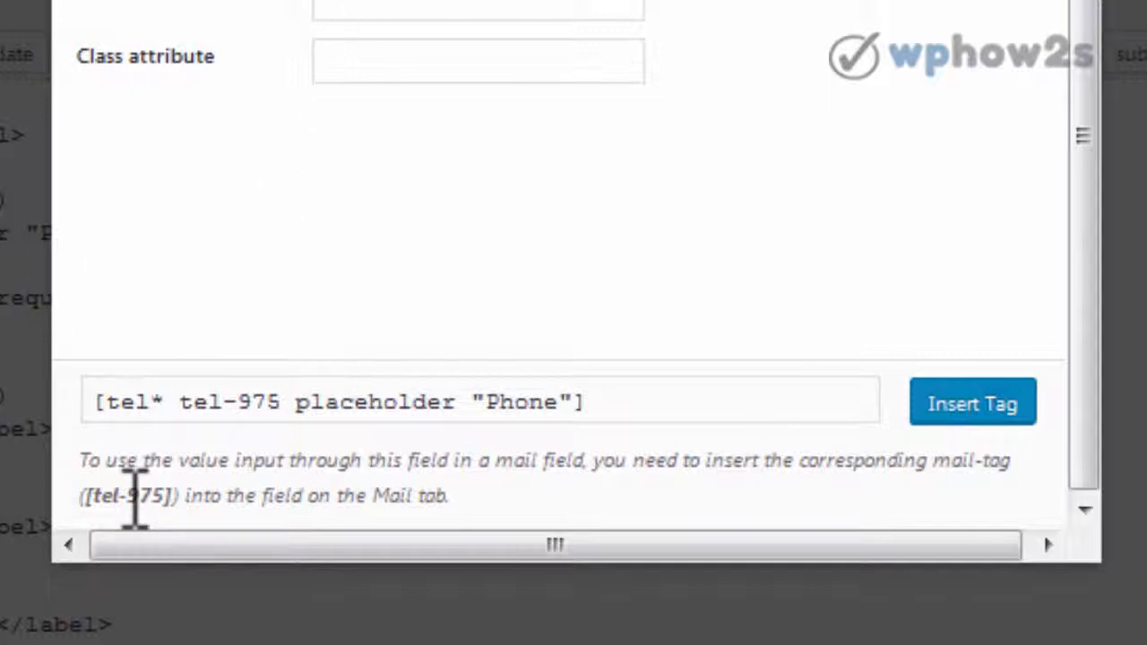
{"action": "double_click", "coordinate": [134, 496]}
{"action": "left_click", "coordinate": [135, 495]}
{"action": "triple_click", "coordinate": [134, 495]}
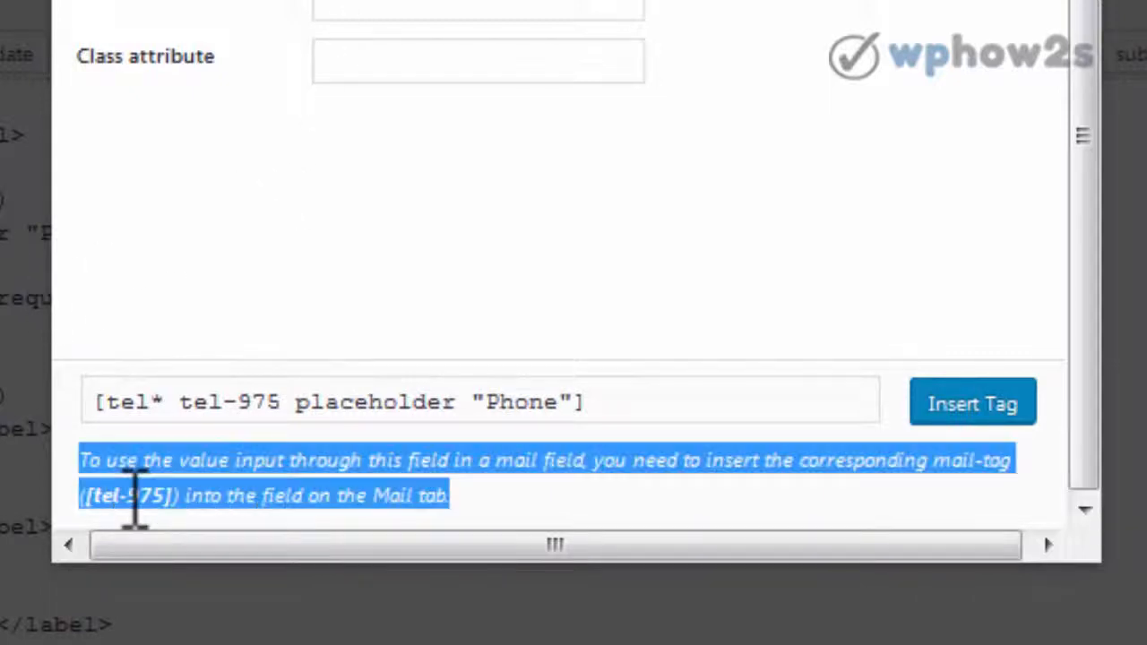
{"action": "left_click", "coordinate": [148, 496]}
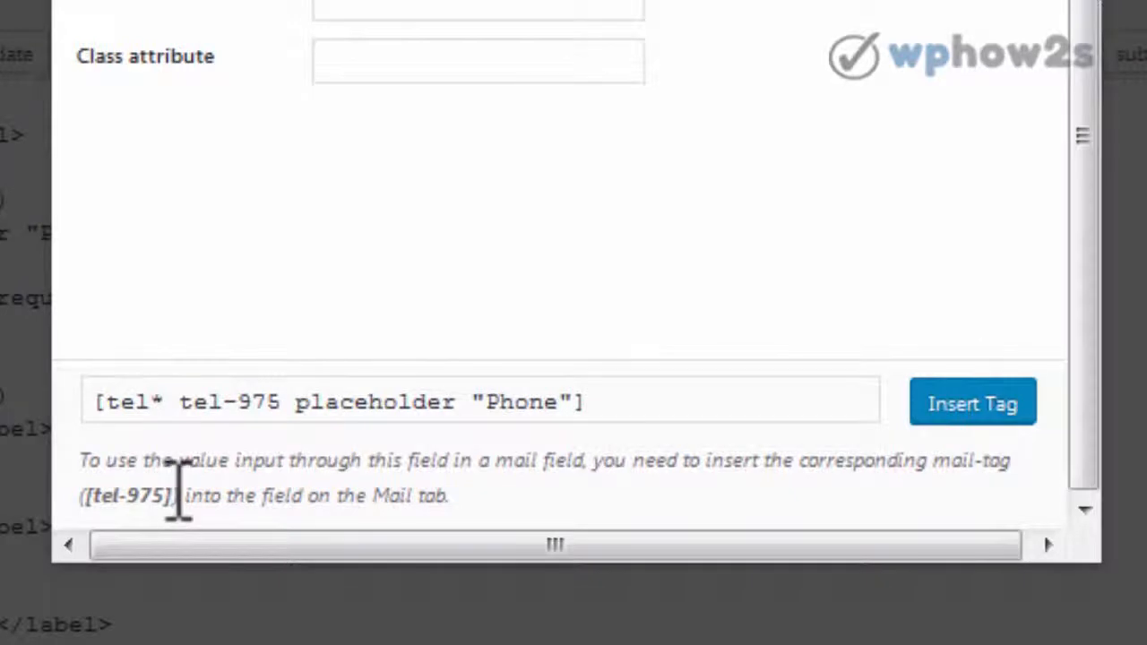
{"action": "left_click_drag", "start_coordinate": [170, 491], "coordinate": [84, 498]}
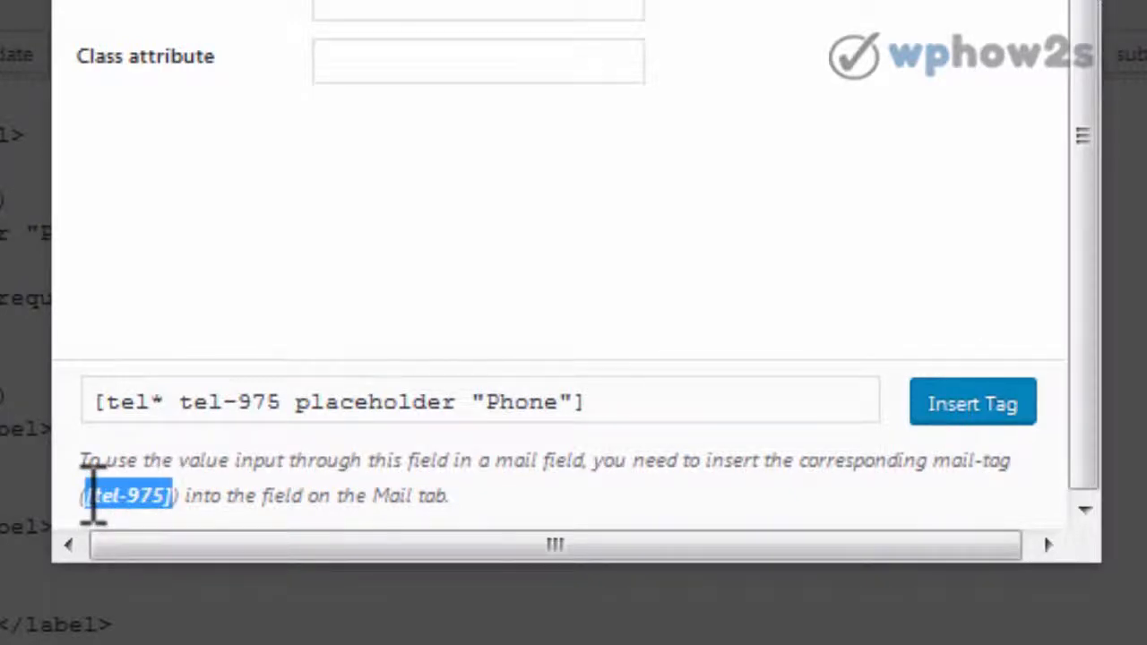
{"action": "right_click", "coordinate": [113, 497]}
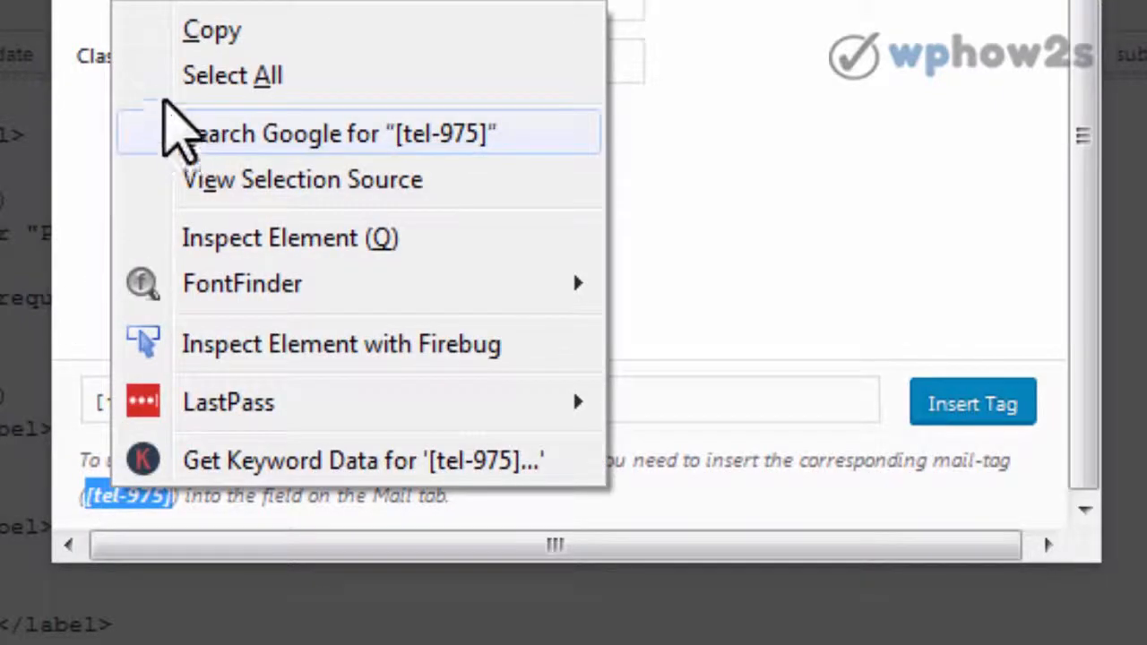
{"action": "left_click", "coordinate": [199, 32]}
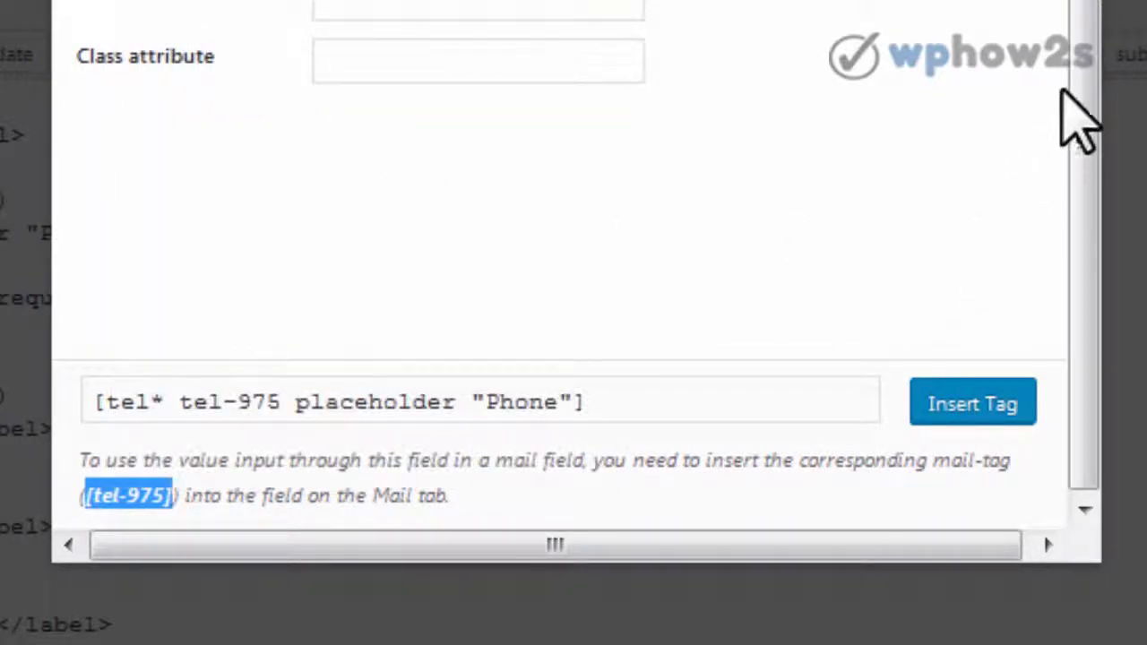
{"action": "left_click", "coordinate": [1020, 332]}
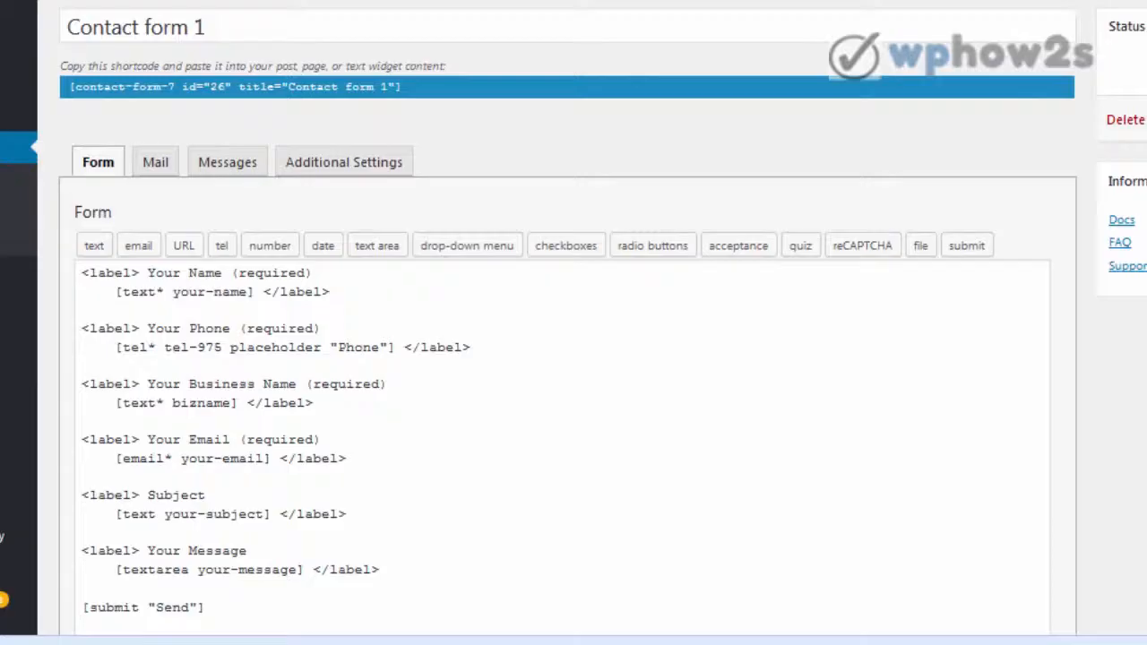
Replace the tag after "phone:" in the main mail template's message body with the copied [tel-975] mail-tag
{"action": "left_click", "coordinate": [151, 164]}
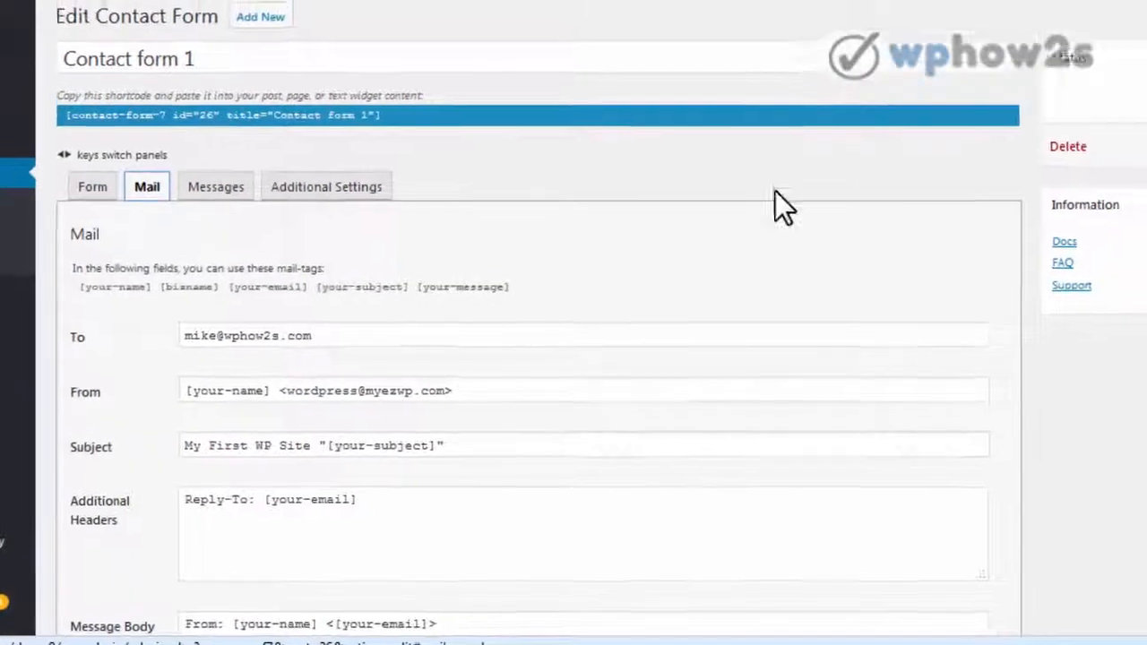
{"action": "scroll", "coordinate": [558, 323], "scroll_direction": "up", "scroll_amount": 2}
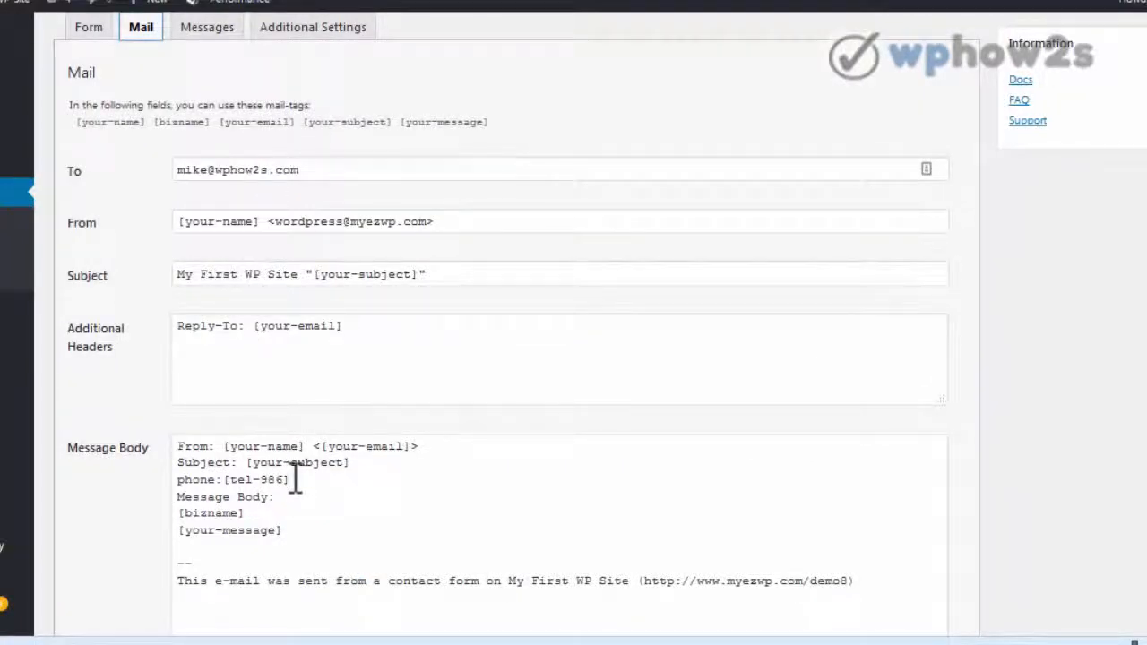
{"action": "left_click_drag", "start_coordinate": [295, 479], "coordinate": [220, 474]}
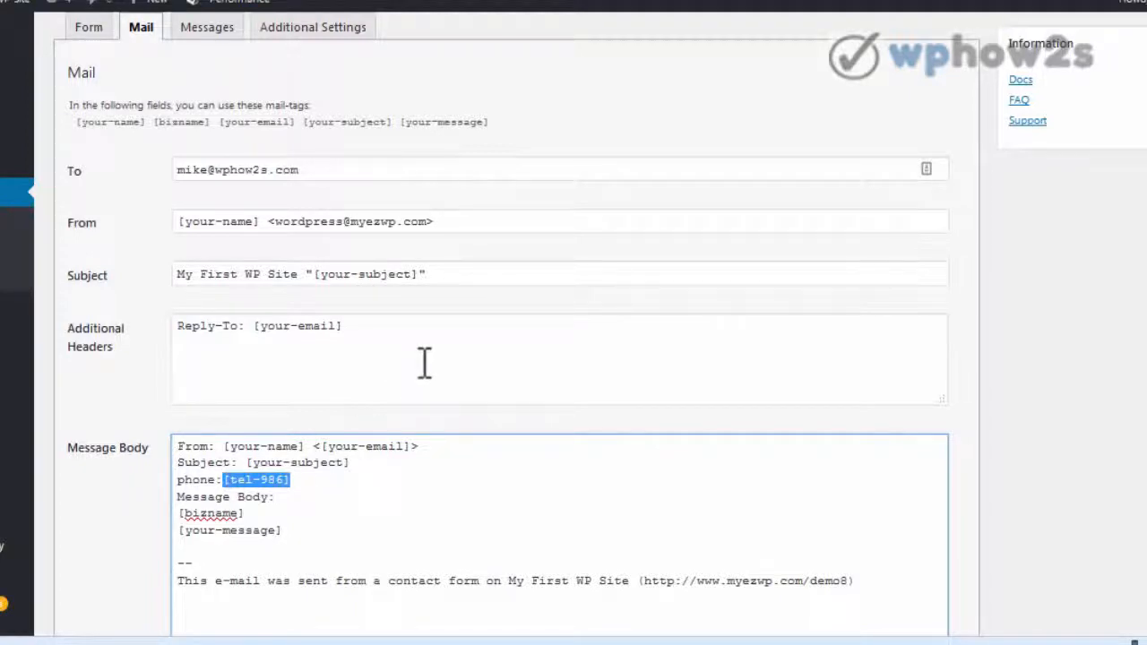
{"action": "key", "text": "ctrl+v"}
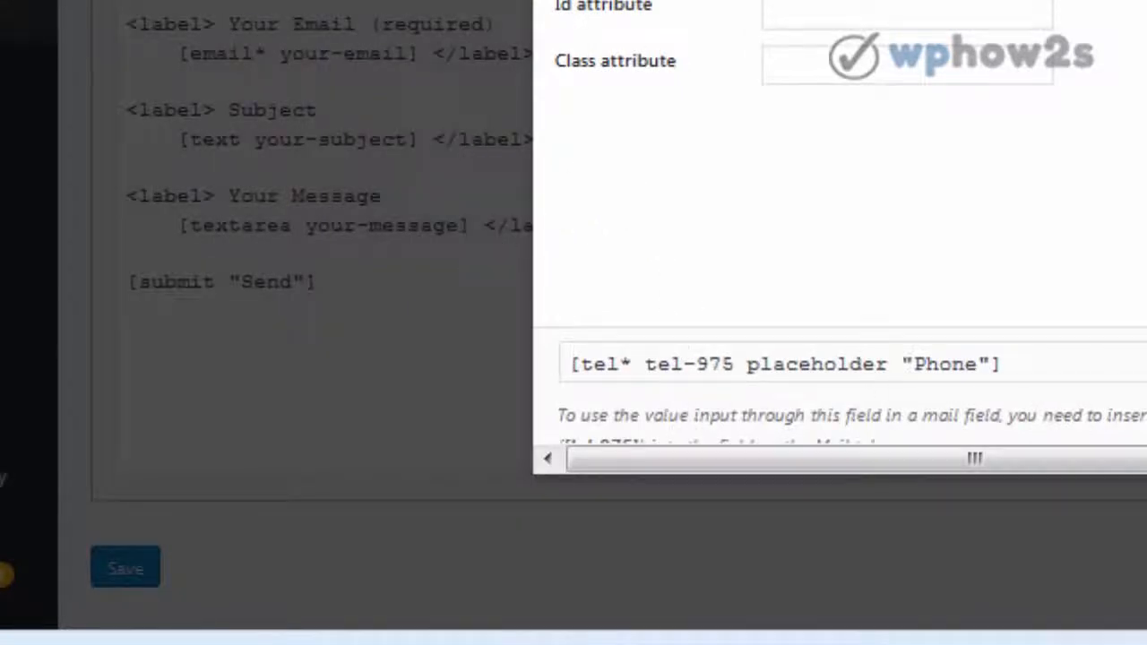
Check the telephone mail-tag in the form-tag generator against the phone line in the mail template
{"action": "scroll", "coordinate": [831, 410], "scroll_direction": "down", "scroll_amount": 1}
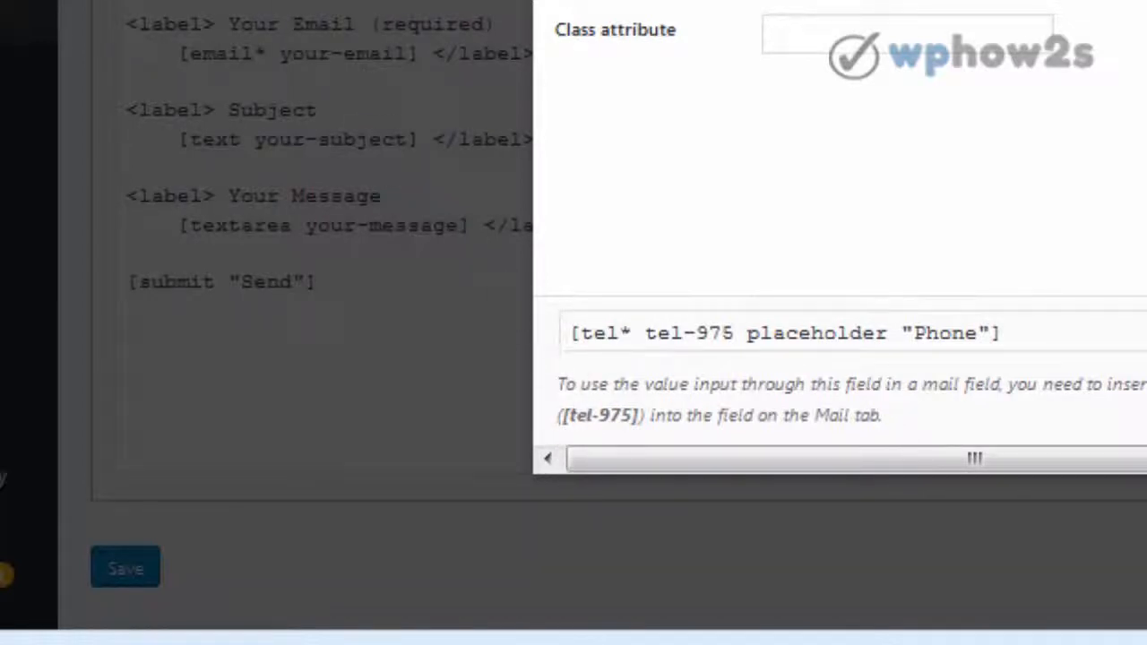
{"action": "left_click", "coordinate": [1146, 332]}
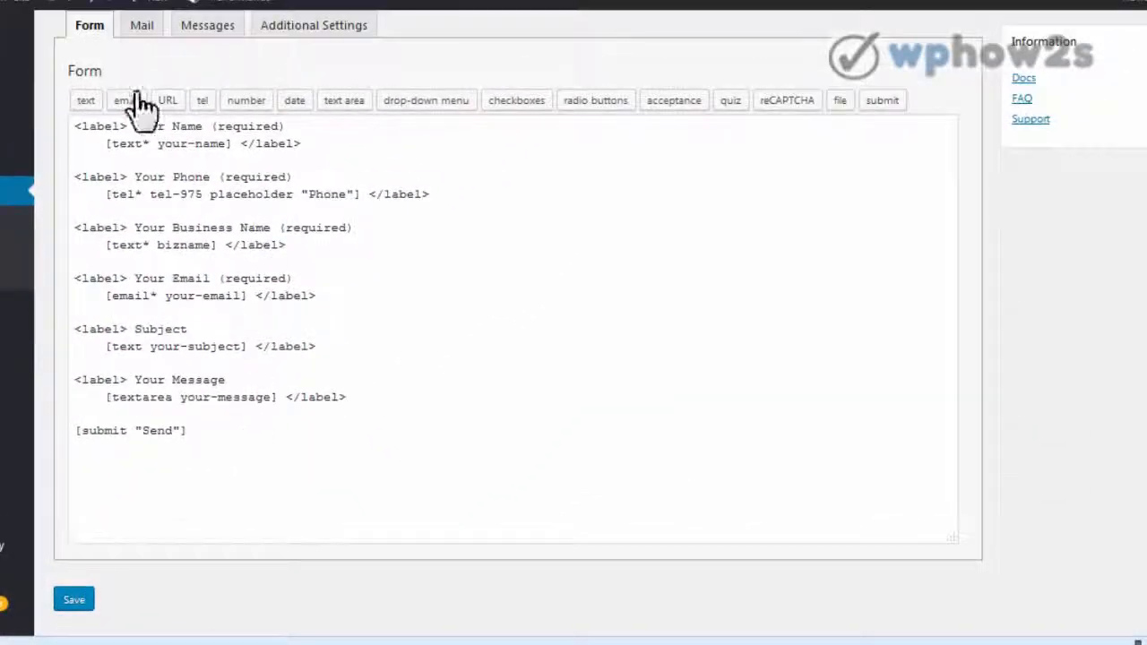
{"action": "left_click", "coordinate": [140, 27]}
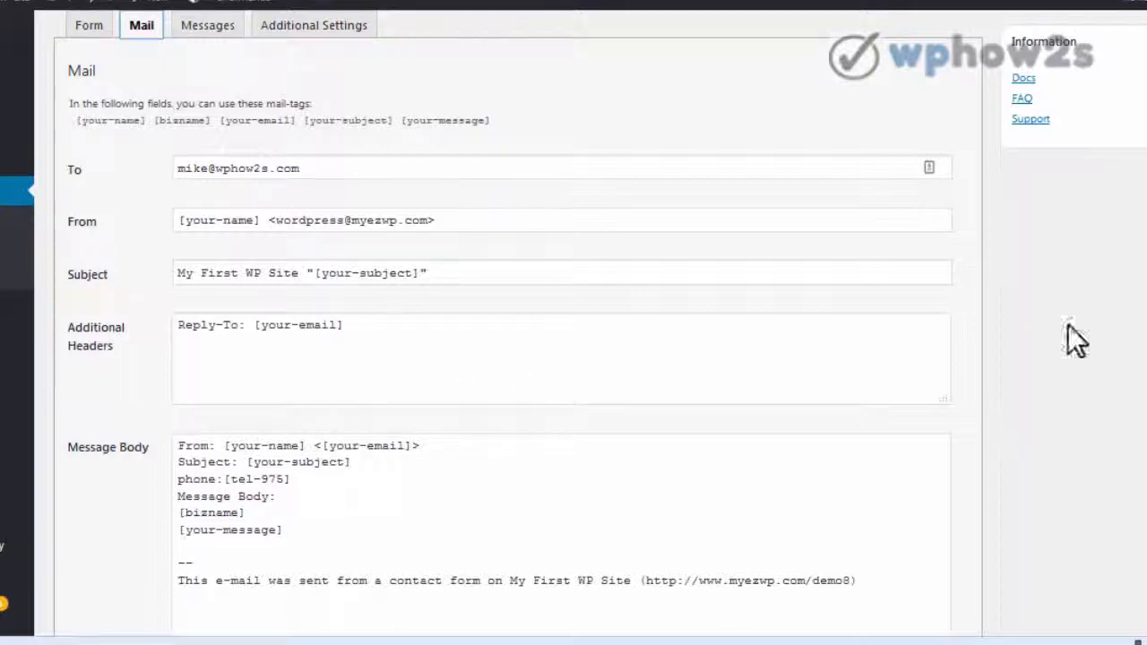
Examine the Mail (2) autoresponder's mail-tags, recipient, reply-to header and greeting in its message body
{"action": "scroll", "coordinate": [573, 358], "scroll_direction": "down", "scroll_amount": 3}
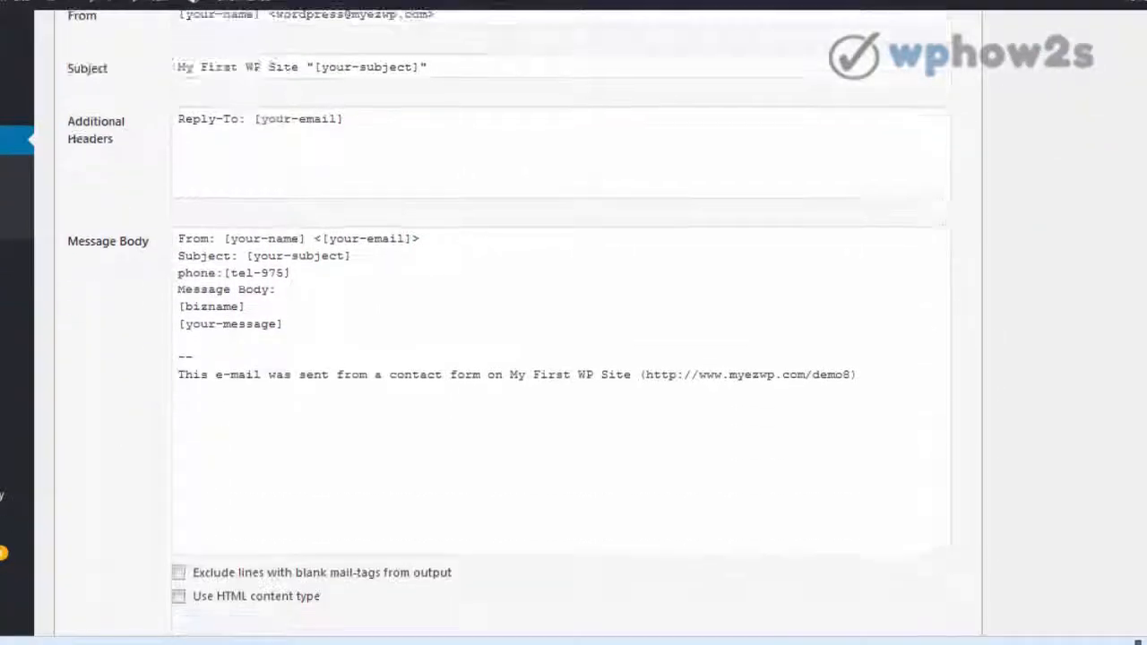
{"action": "scroll", "coordinate": [573, 358], "scroll_direction": "down", "scroll_amount": 5}
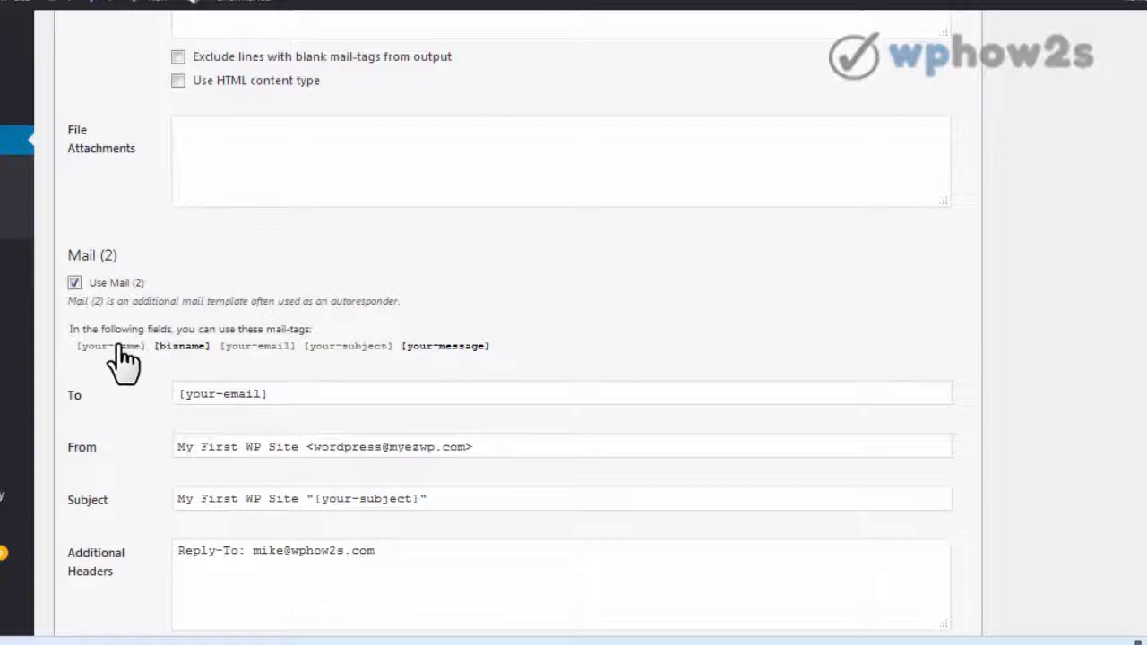
{"action": "left_click", "coordinate": [242, 346]}
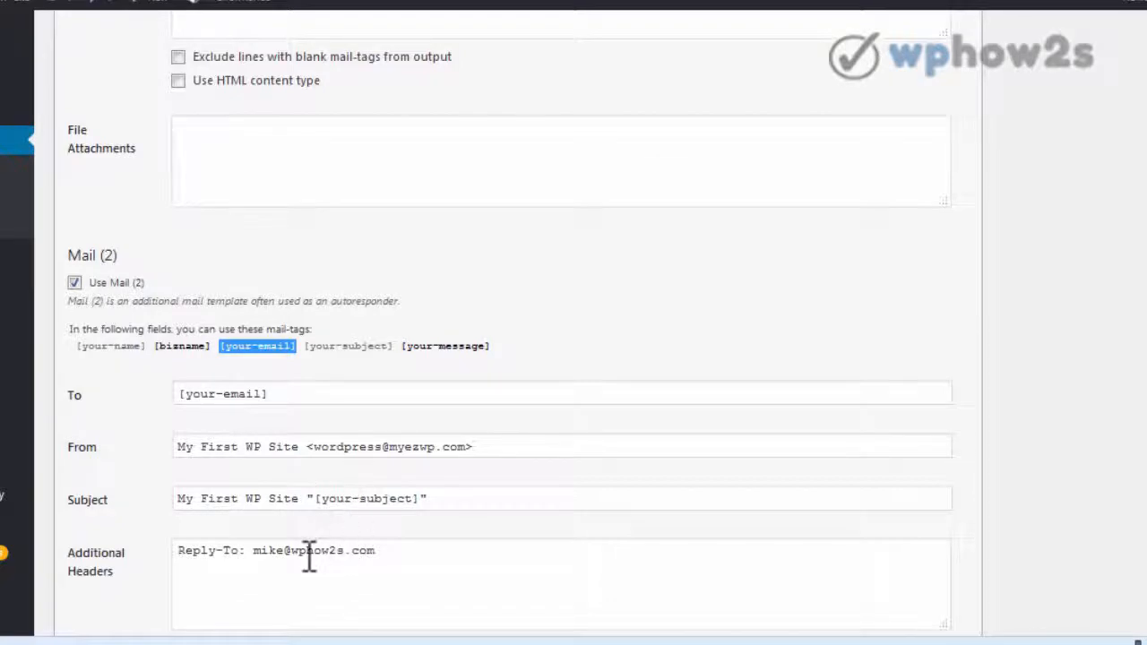
{"action": "scroll", "coordinate": [806, 403], "scroll_direction": "down", "scroll_amount": 4}
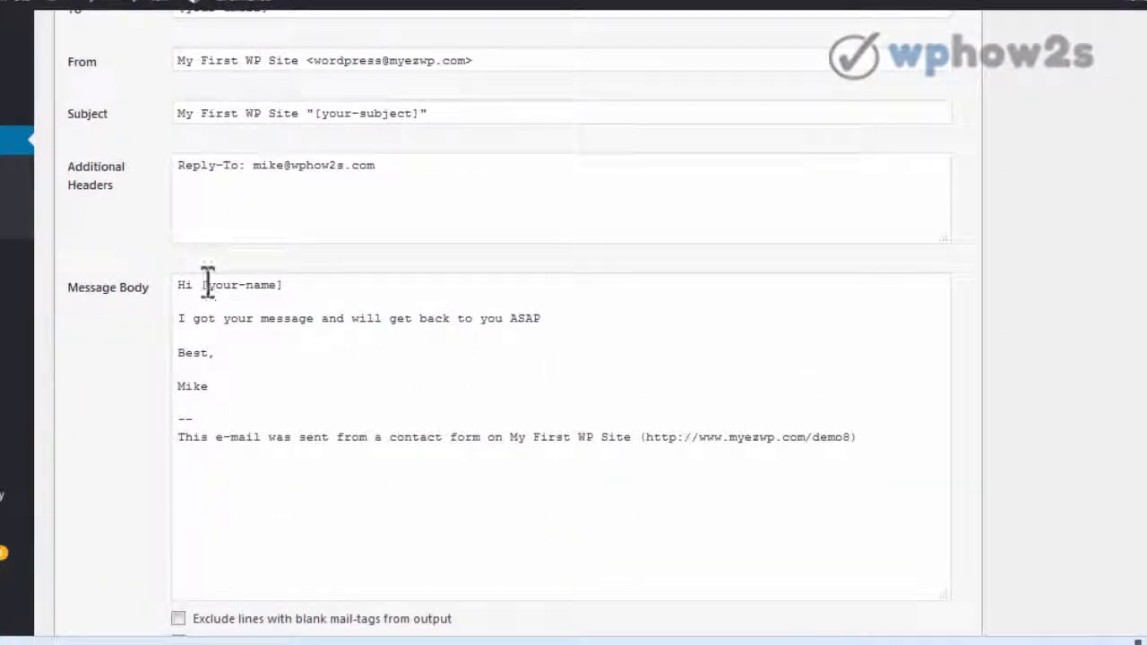
{"action": "left_click_drag", "start_coordinate": [205, 284], "coordinate": [288, 285]}
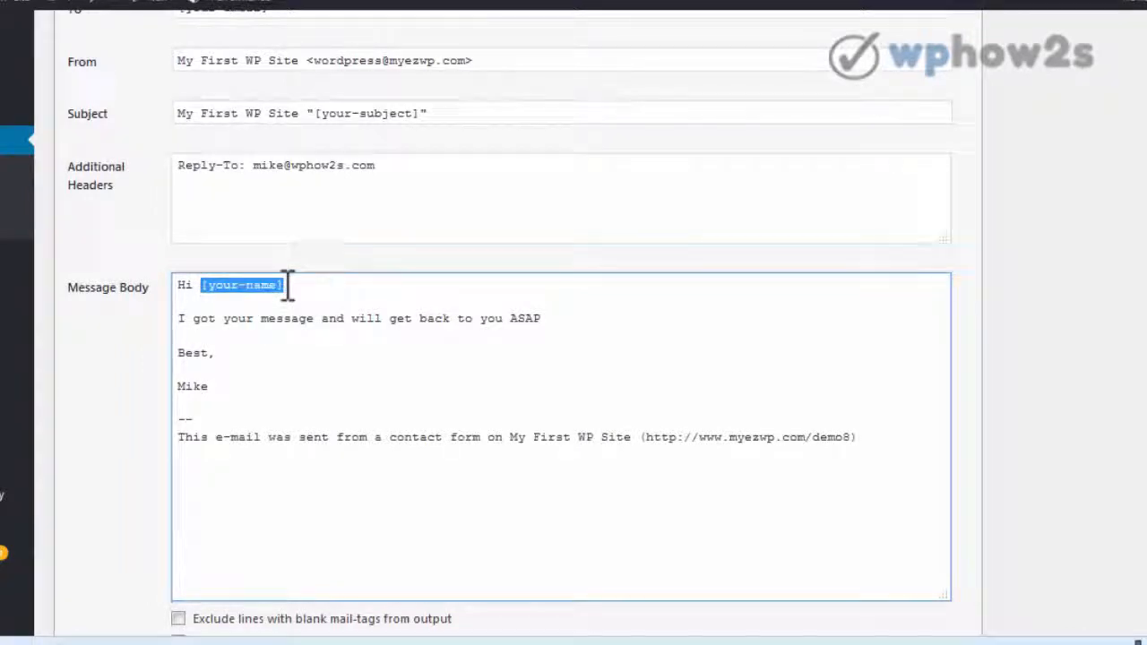
{"action": "left_click", "coordinate": [293, 285]}
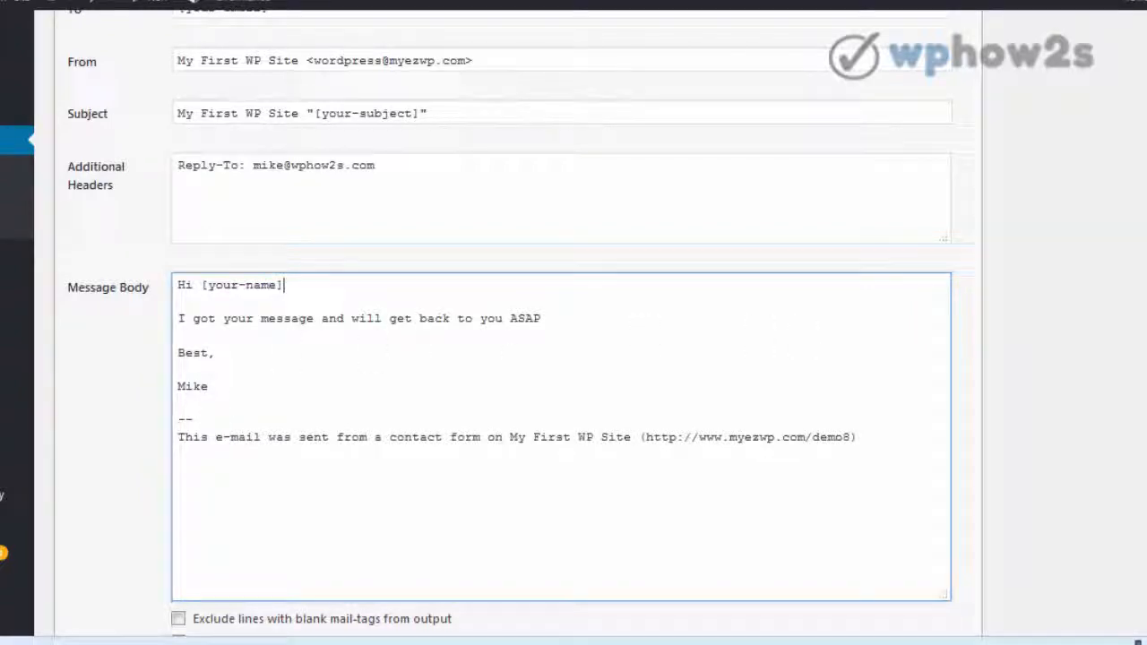
{"action": "scroll", "coordinate": [509, 323], "scroll_direction": "down", "scroll_amount": 6}
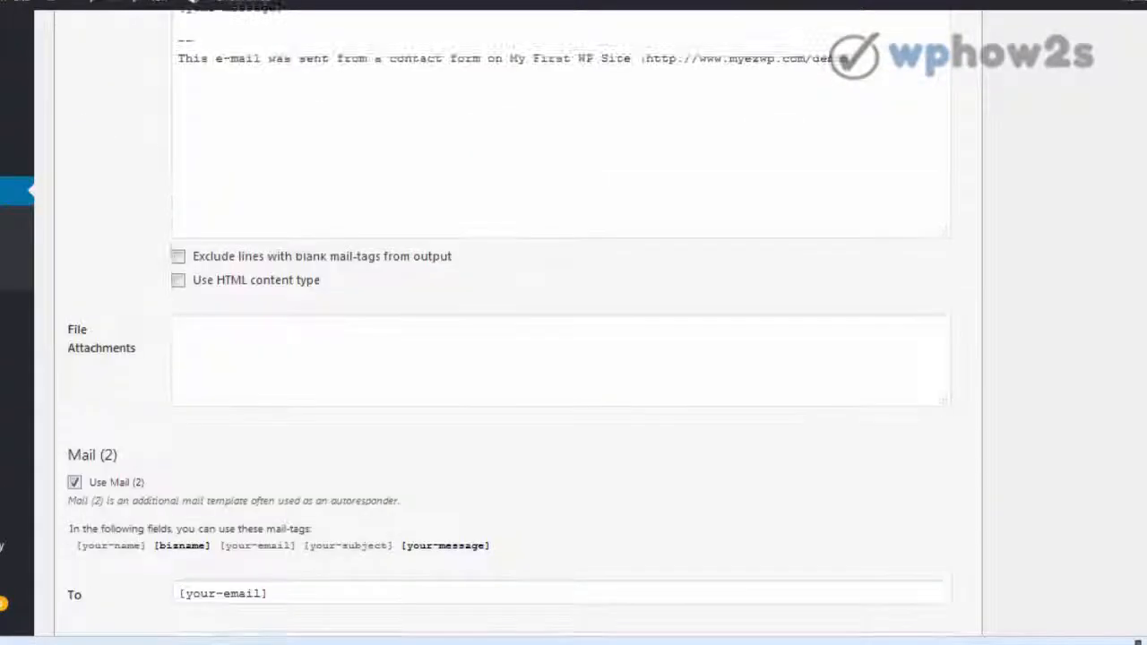
{"action": "scroll", "coordinate": [573, 322], "scroll_direction": "up", "scroll_amount": 15}
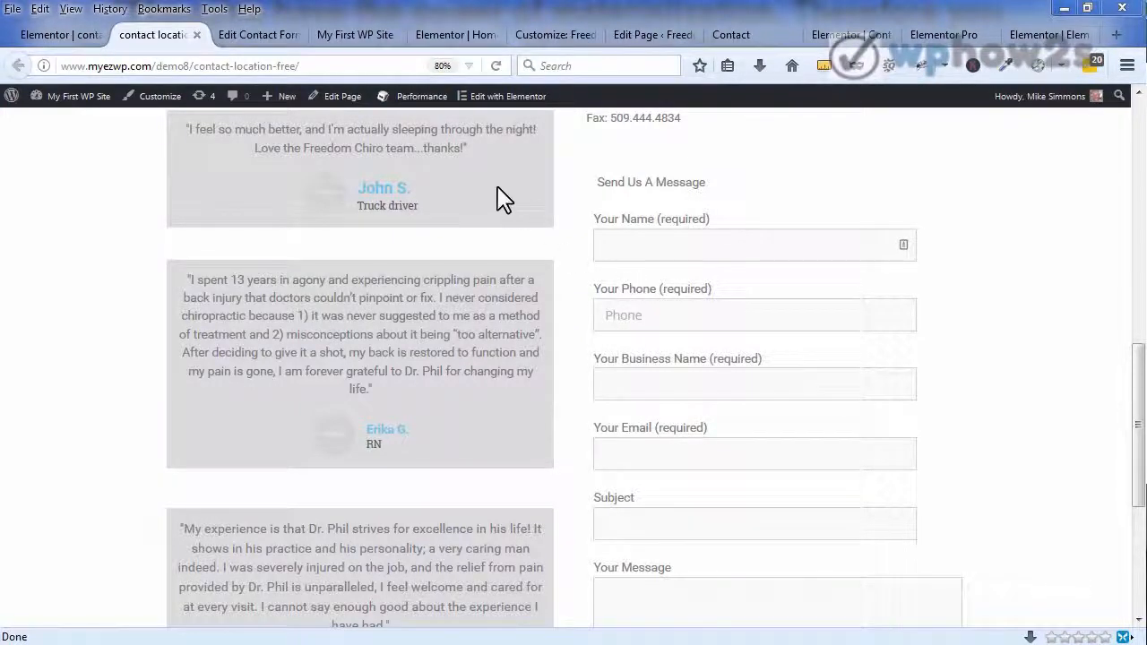
Check the field labels on the live contact page, and remove the "Your Phone (required)" label and its closing tag from the form template
{"action": "left_click_drag", "start_coordinate": [597, 220], "coordinate": [710, 220]}
{"action": "left_click", "coordinate": [716, 224]}
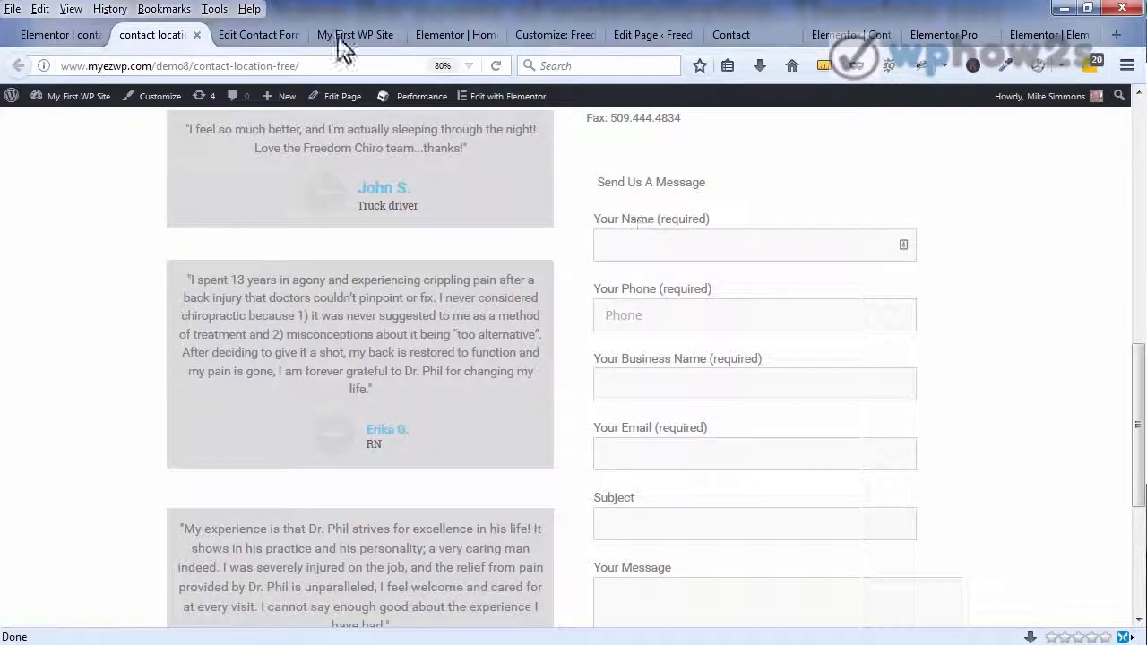
{"action": "left_click", "coordinate": [271, 38]}
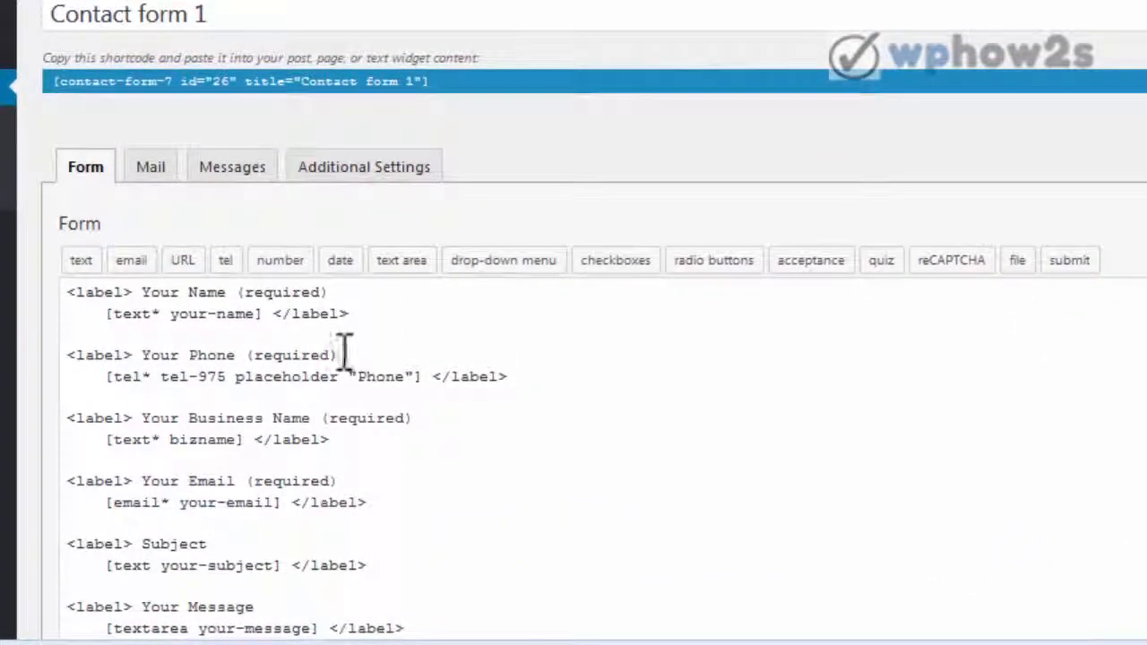
{"action": "left_click_drag", "start_coordinate": [341, 352], "coordinate": [61, 358]}
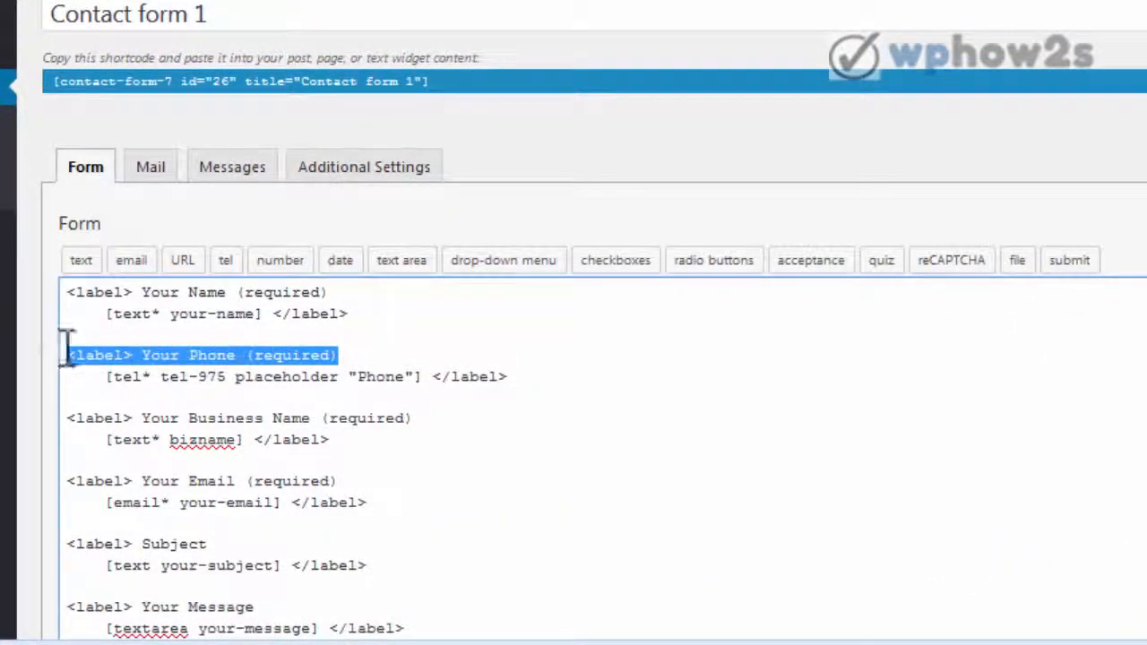
{"action": "key", "text": "Delete"}
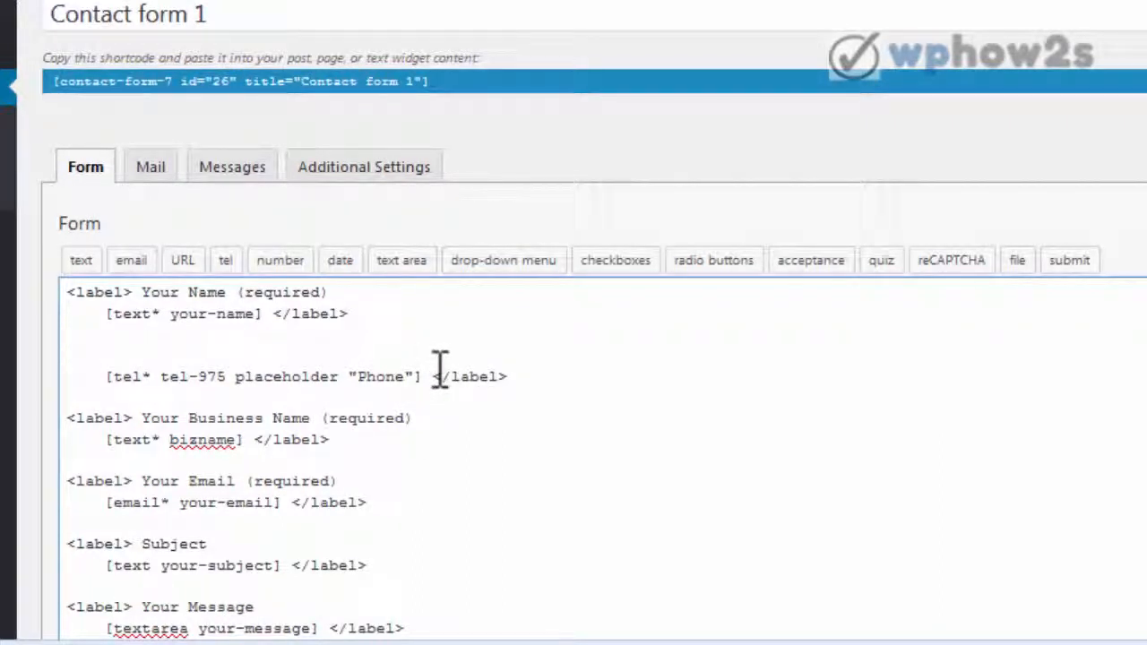
{"action": "left_click_drag", "start_coordinate": [436, 375], "coordinate": [512, 371]}
{"action": "key", "text": "Delete"}
Copy the placeholder "Phone" attribute from the telephone tag into the your-name field tag
{"action": "left_click_drag", "start_coordinate": [238, 376], "coordinate": [418, 376]}
{"action": "key", "text": "ctrl+c"}
{"action": "right_click", "coordinate": [394, 368]}
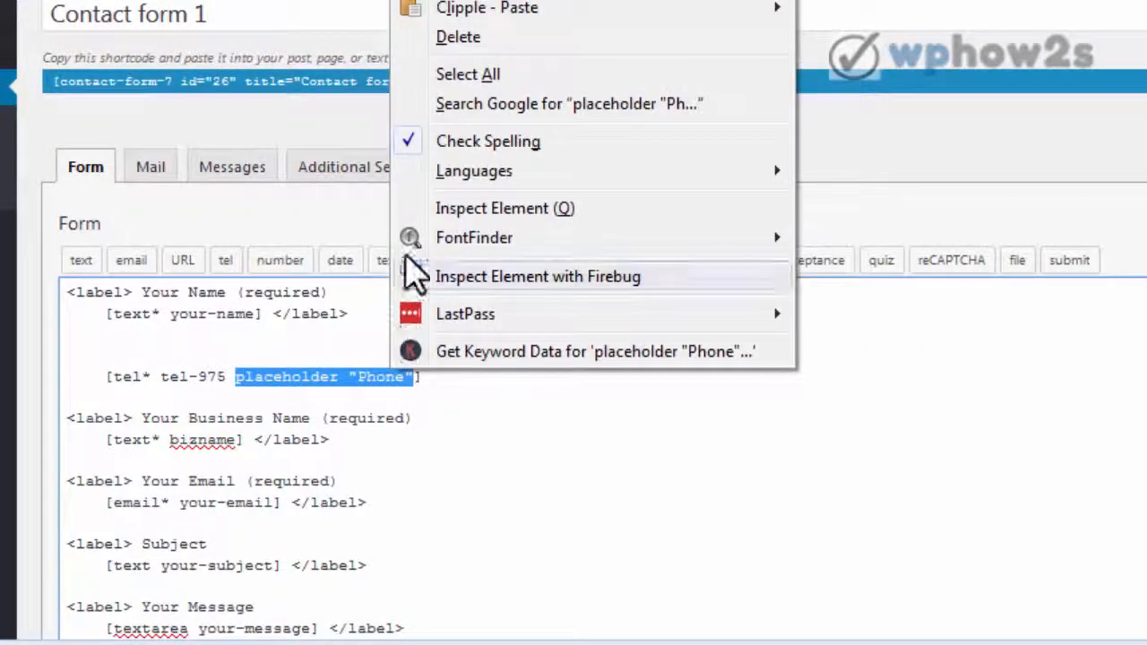
{"action": "left_click", "coordinate": [456, 0]}
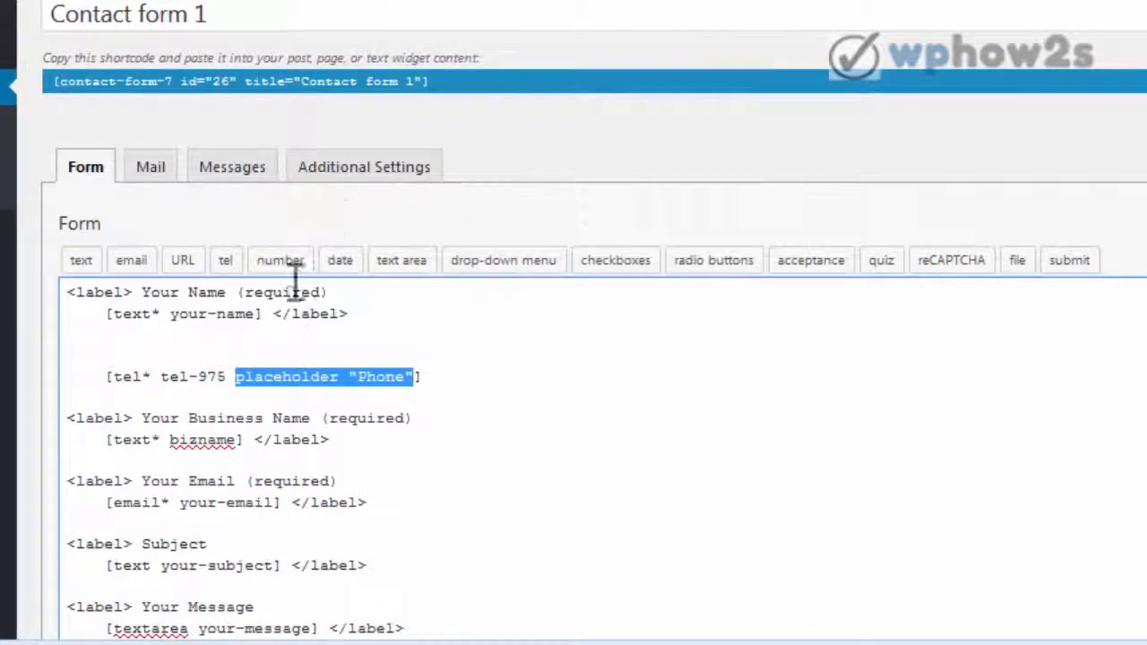
{"action": "left_click", "coordinate": [260, 313]}
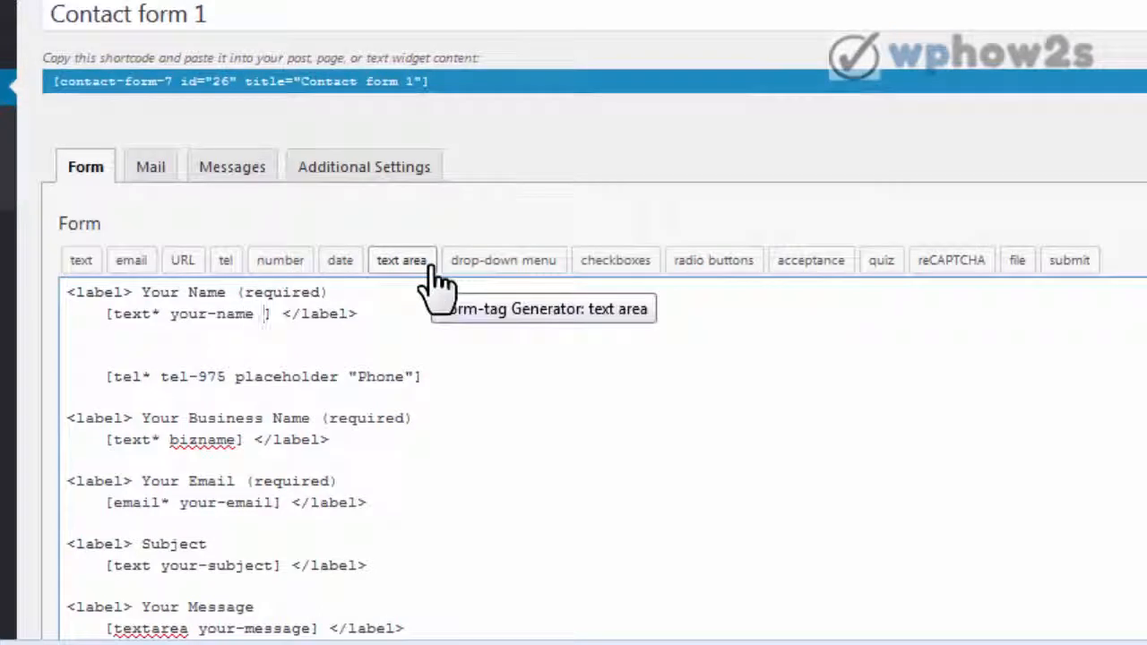
{"action": "key", "text": "ctrl+v"}
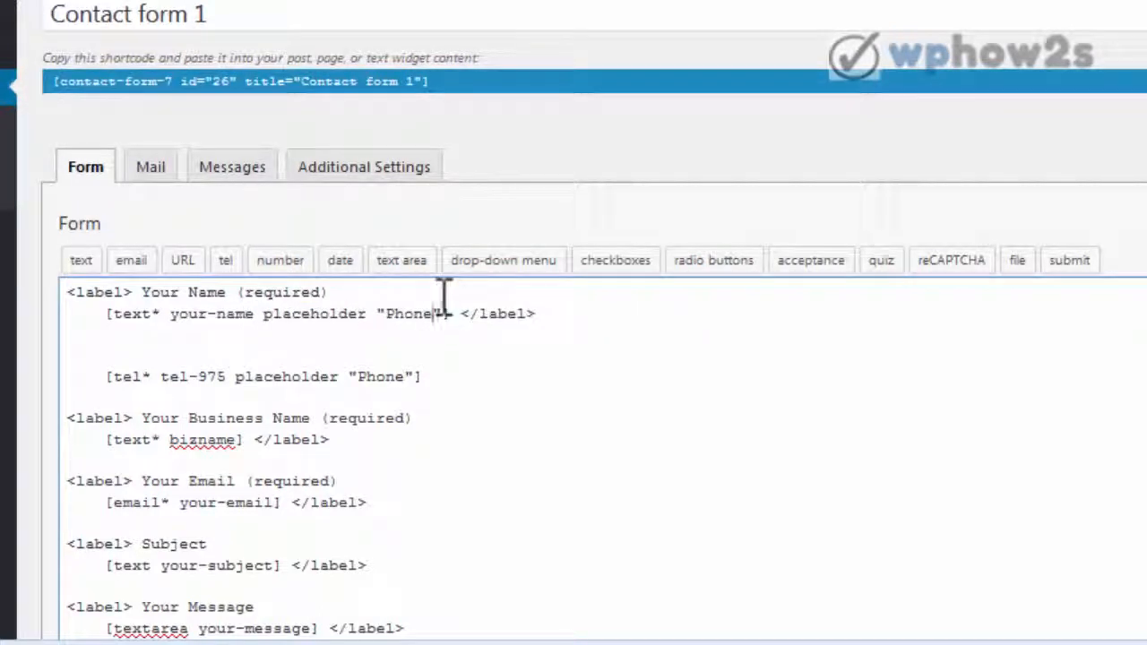
Change the placeholder text in the your-name field tag to "Name"
{"action": "key", "text": "BackSpace"}
{"action": "key", "text": "BackSpace"}
{"action": "key", "text": "BackSpace"}
{"action": "key", "text": "BackSpace"}
{"action": "key", "text": "BackSpace"}
{"action": "type", "text": "N"}
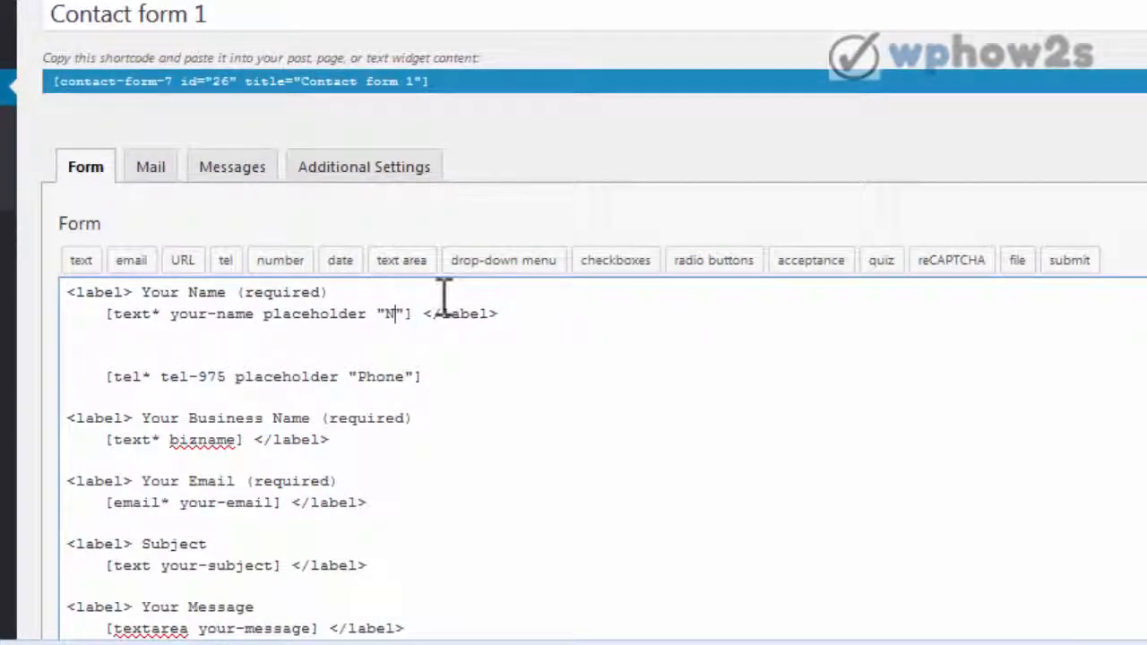
{"action": "type", "text": "ame"}
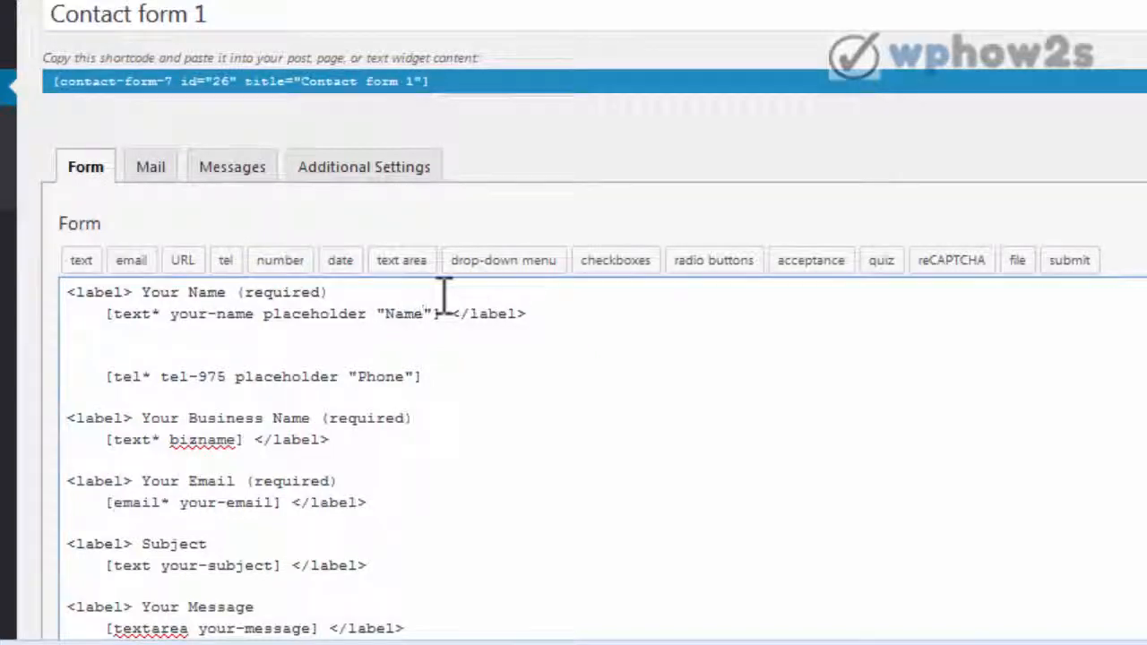
Save the edited contact form template and reload the live contact page
{"action": "scroll", "coordinate": [709, 218], "scroll_direction": "down", "scroll_amount": 3}
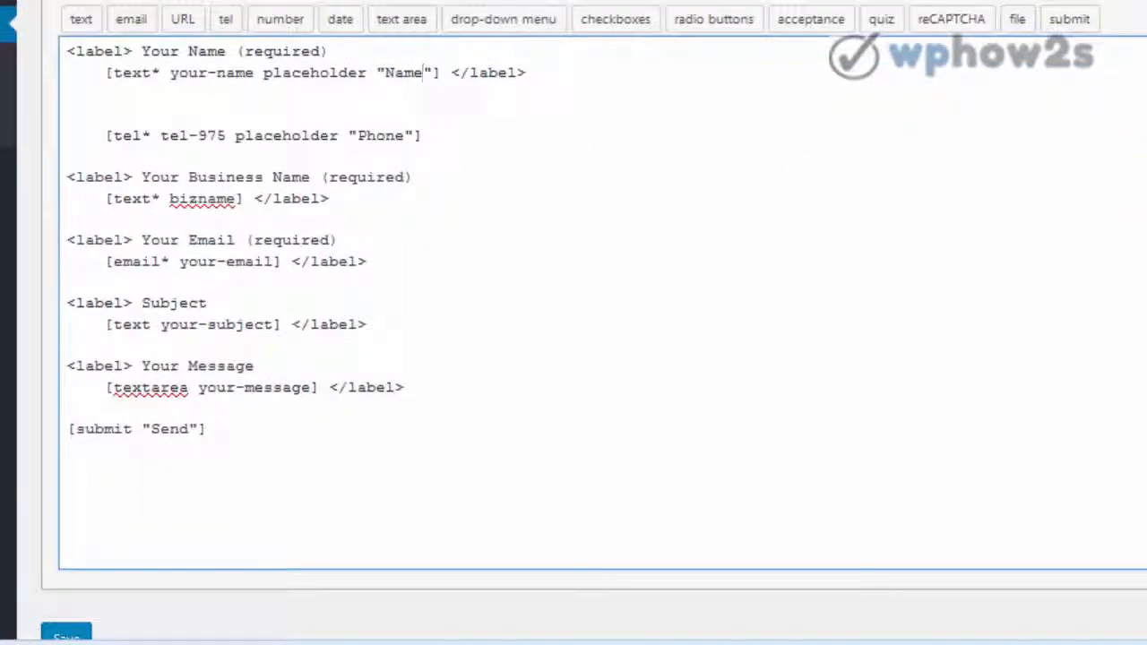
{"action": "left_click", "coordinate": [66, 636]}
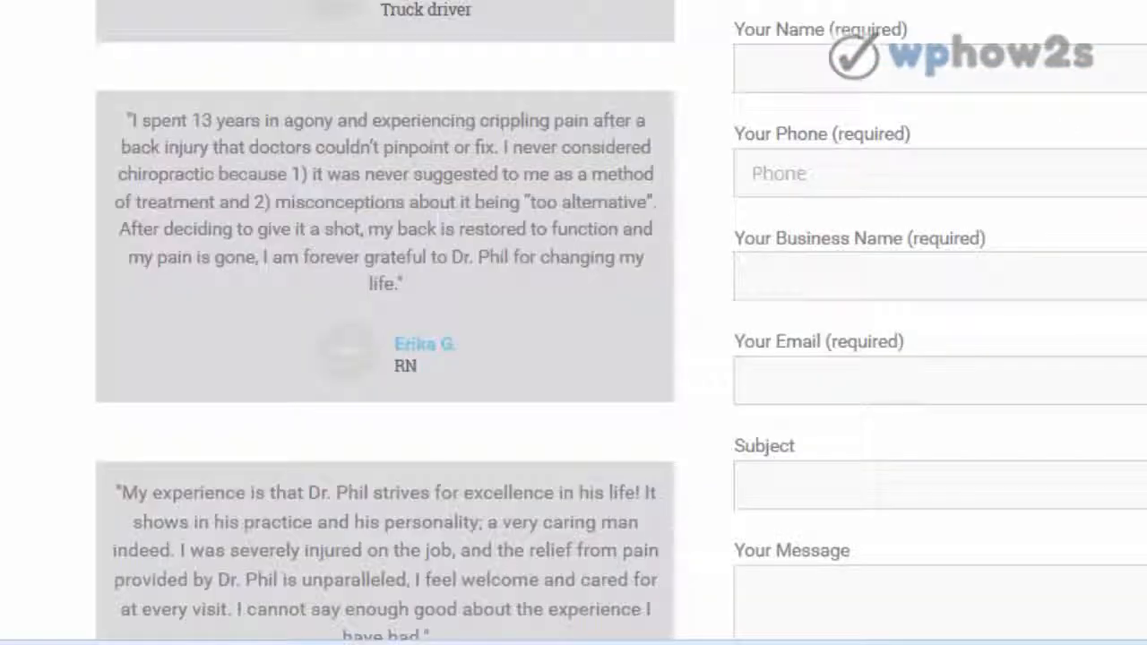
{"action": "right_click", "coordinate": [79, 2]}
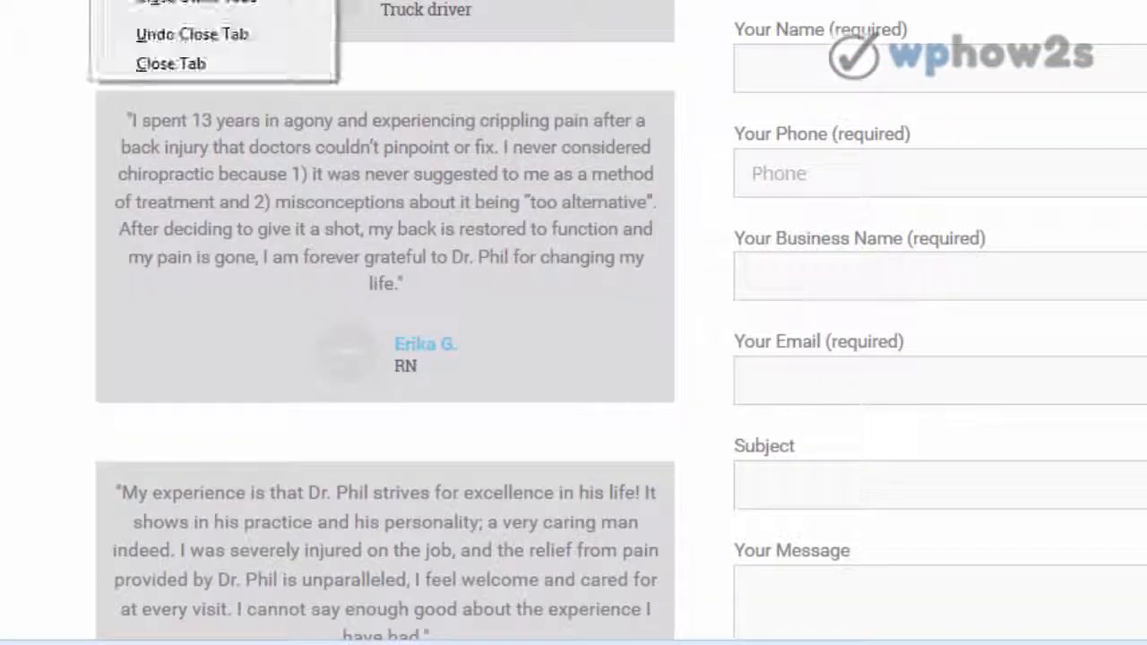
{"action": "left_click", "coordinate": [134, 1]}
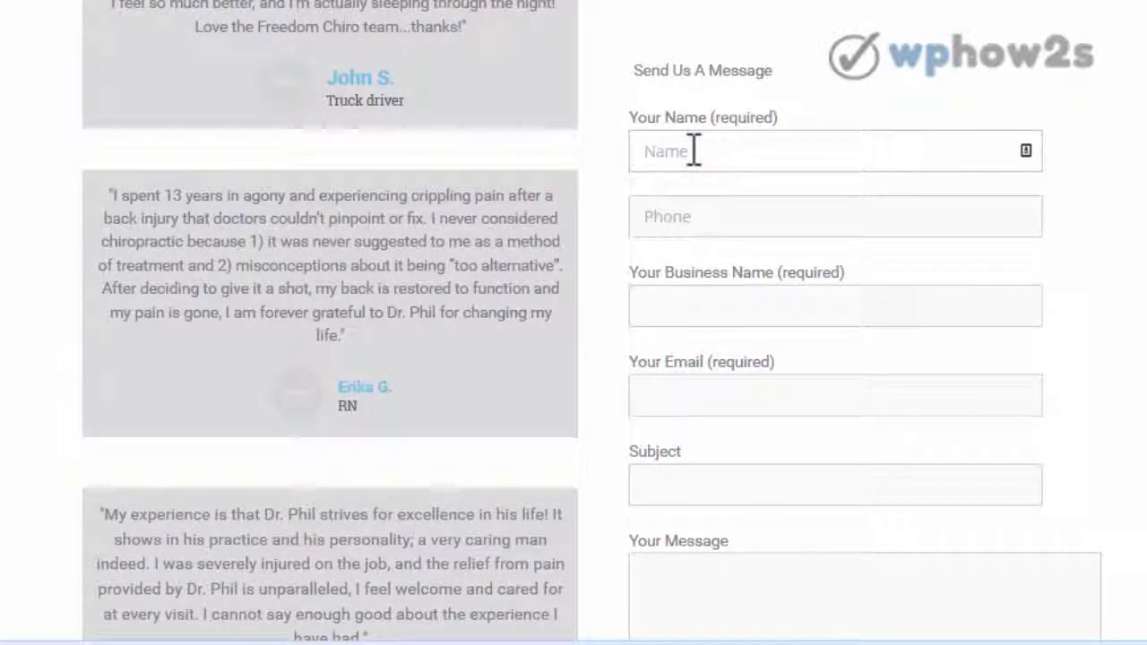
Test the placeholder in the live form's name field by entering "nnnn" and clearing it, and check the remaining fields
{"action": "left_click", "coordinate": [694, 150]}
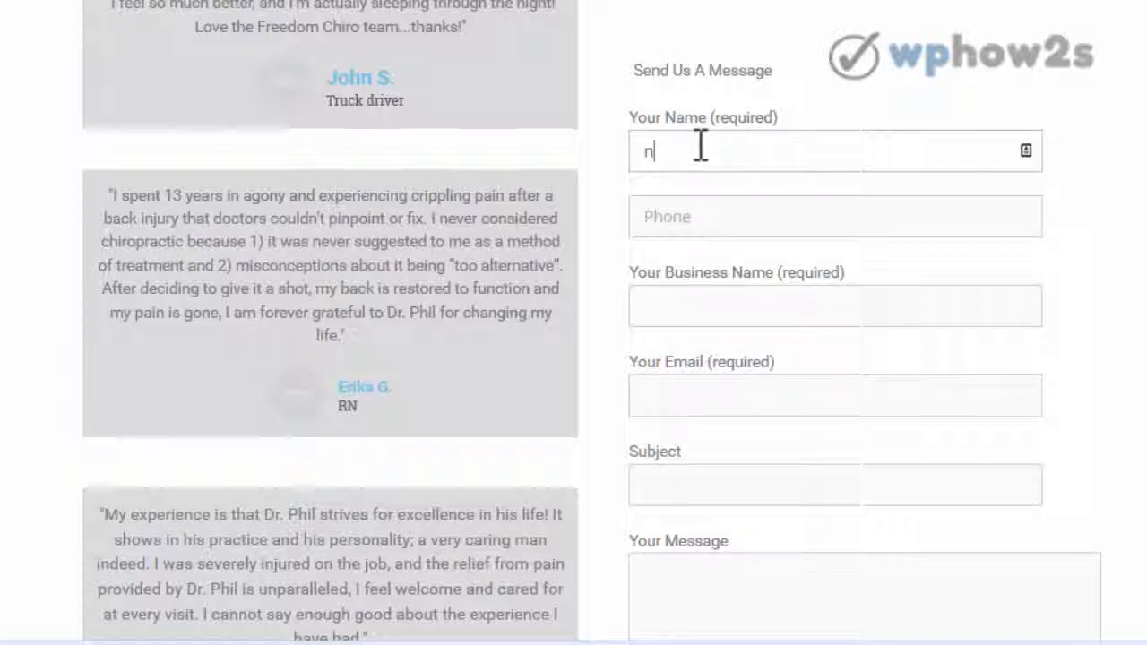
{"action": "type", "text": "nnnn"}
{"action": "key", "text": "BackSpace"}
{"action": "key", "text": "BackSpace"}
{"action": "key", "text": "BackSpace"}
{"action": "key", "text": "BackSpace"}
{"action": "scroll", "coordinate": [744, 192], "scroll_direction": "down", "scroll_amount": 1}
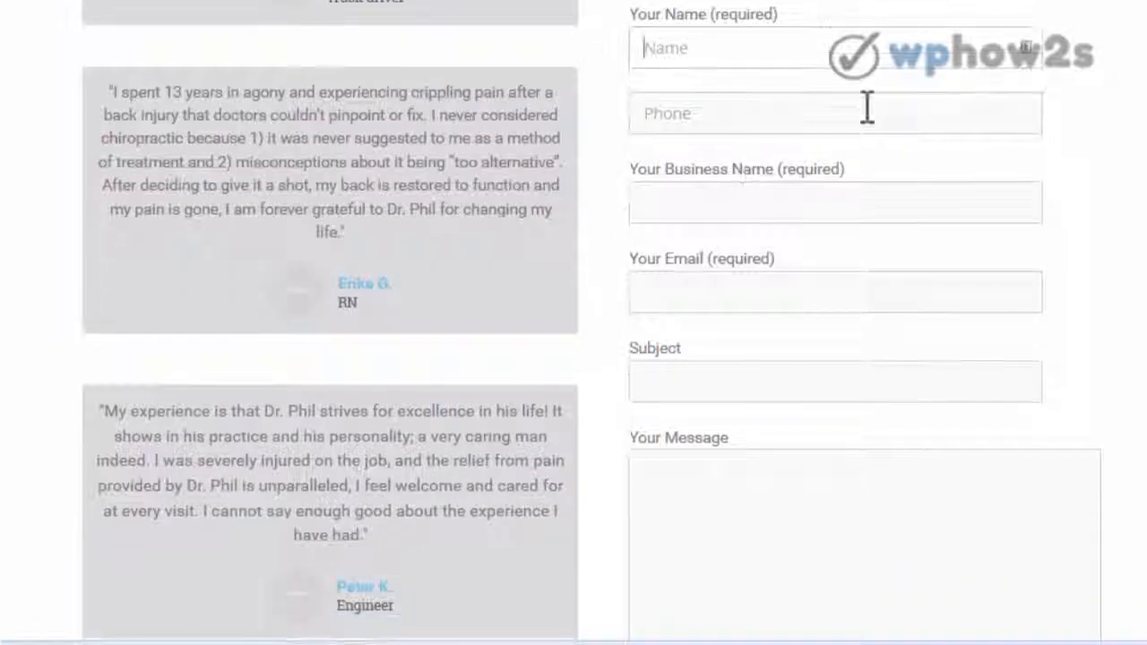
{"action": "scroll", "coordinate": [573, 323], "scroll_direction": "up", "scroll_amount": 2}
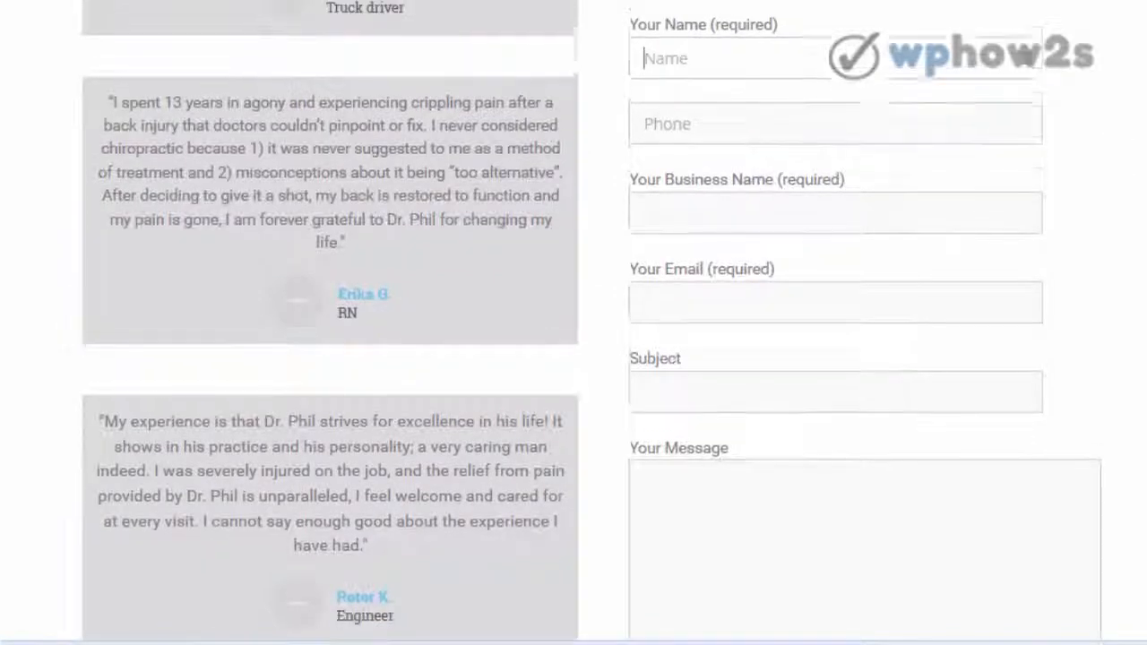